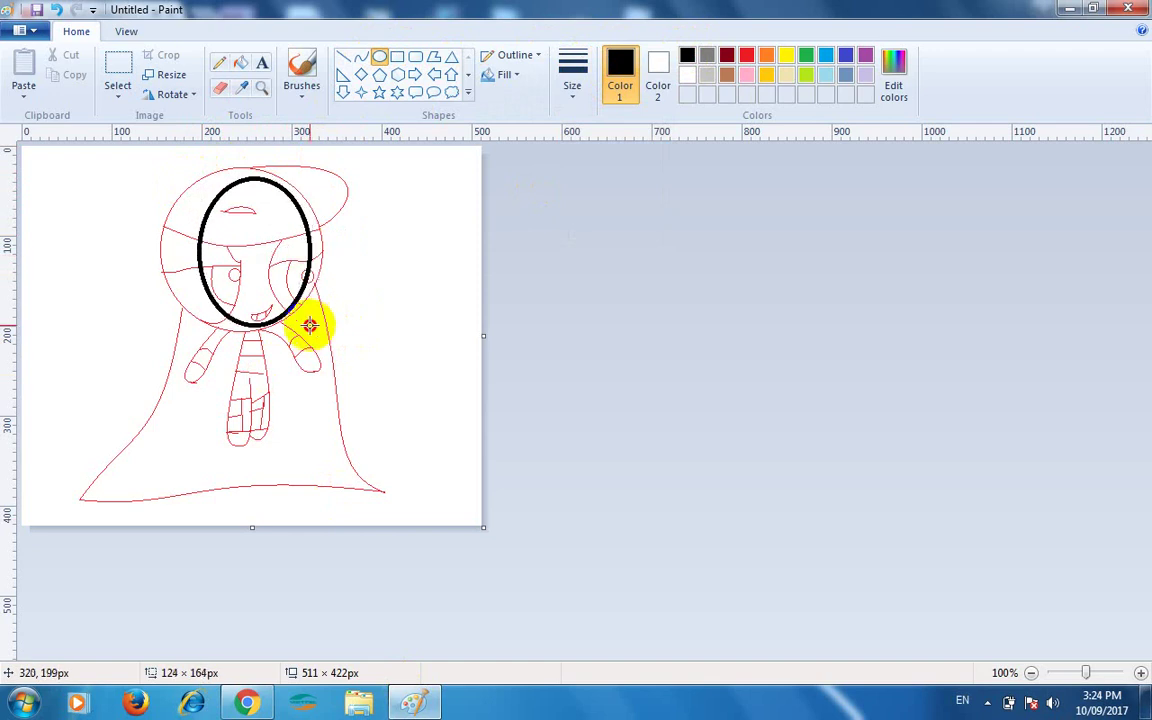
Stretch the black ellipse over the sketched head circle to about 181 × 184 px
{"action": "left_click_drag", "start_coordinate": [199, 262], "coordinate": [161, 258]}
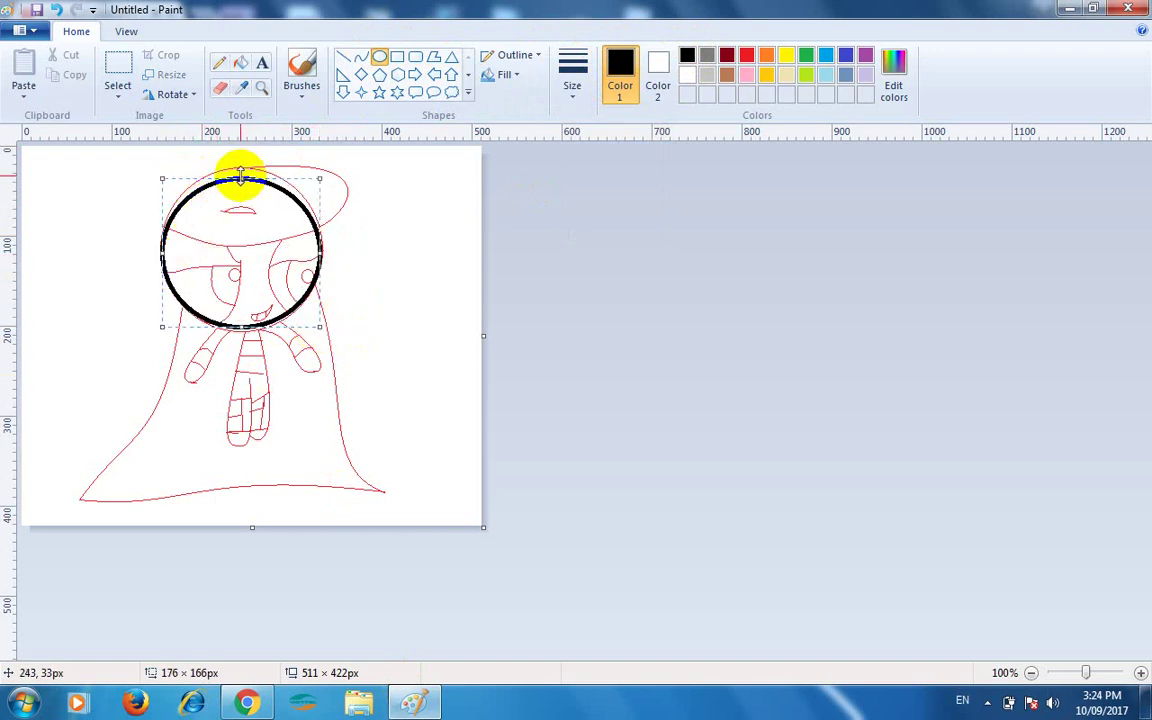
{"action": "left_click_drag", "start_coordinate": [241, 178], "coordinate": [243, 168]}
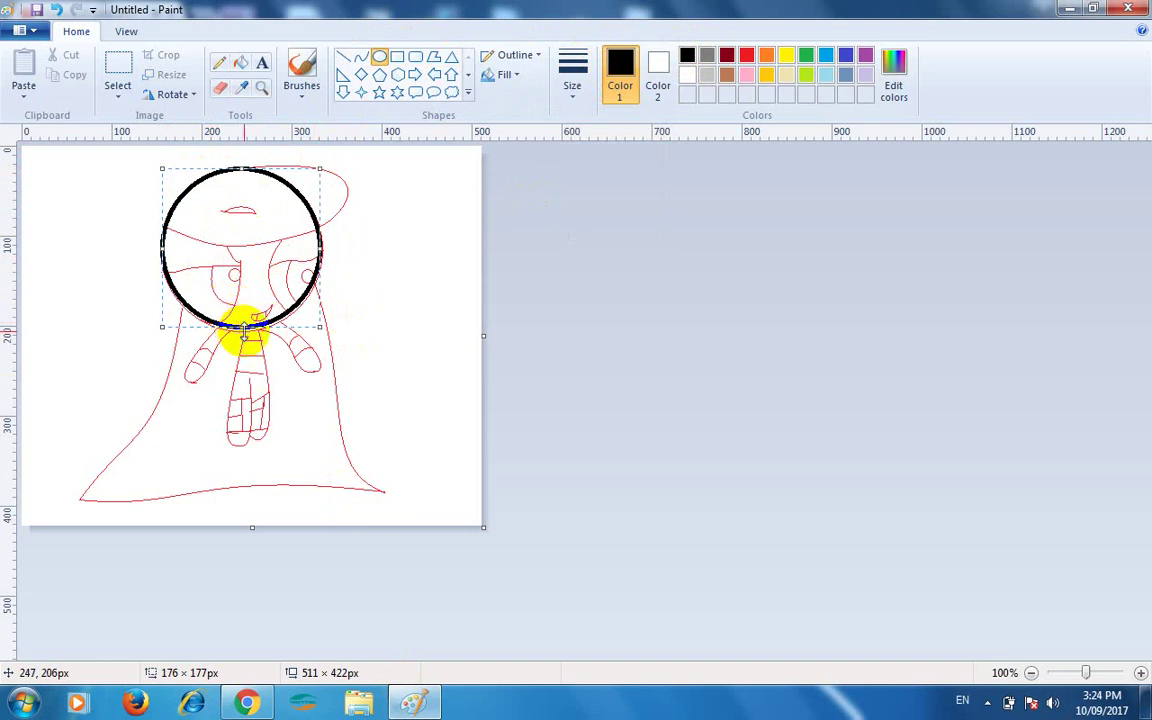
{"action": "left_click_drag", "start_coordinate": [240, 326], "coordinate": [246, 333]}
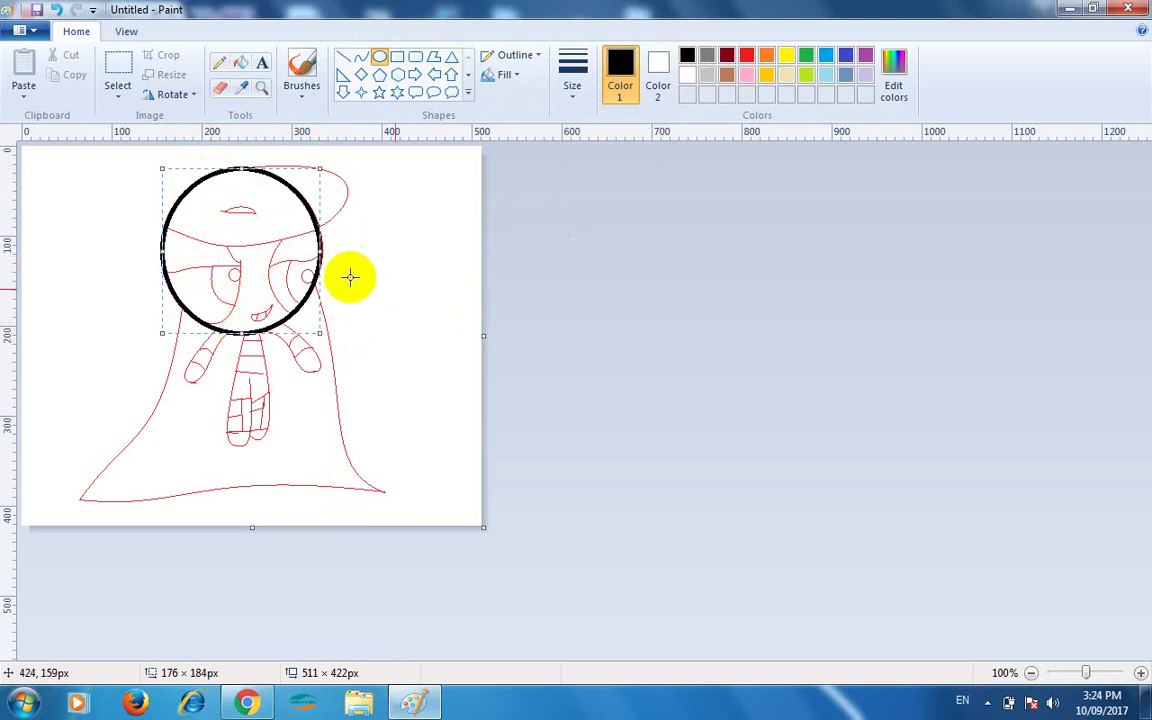
{"action": "left_click_drag", "start_coordinate": [320, 250], "coordinate": [324, 251]}
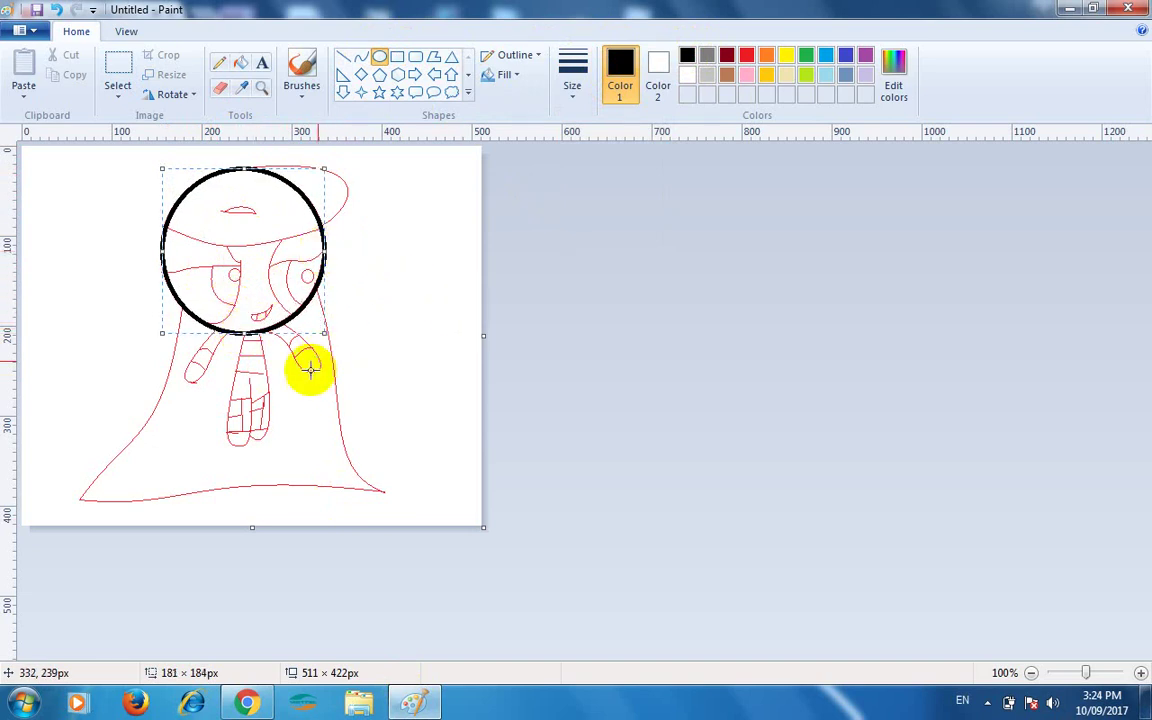
{"action": "left_click_drag", "start_coordinate": [310, 371], "coordinate": [309, 367]}
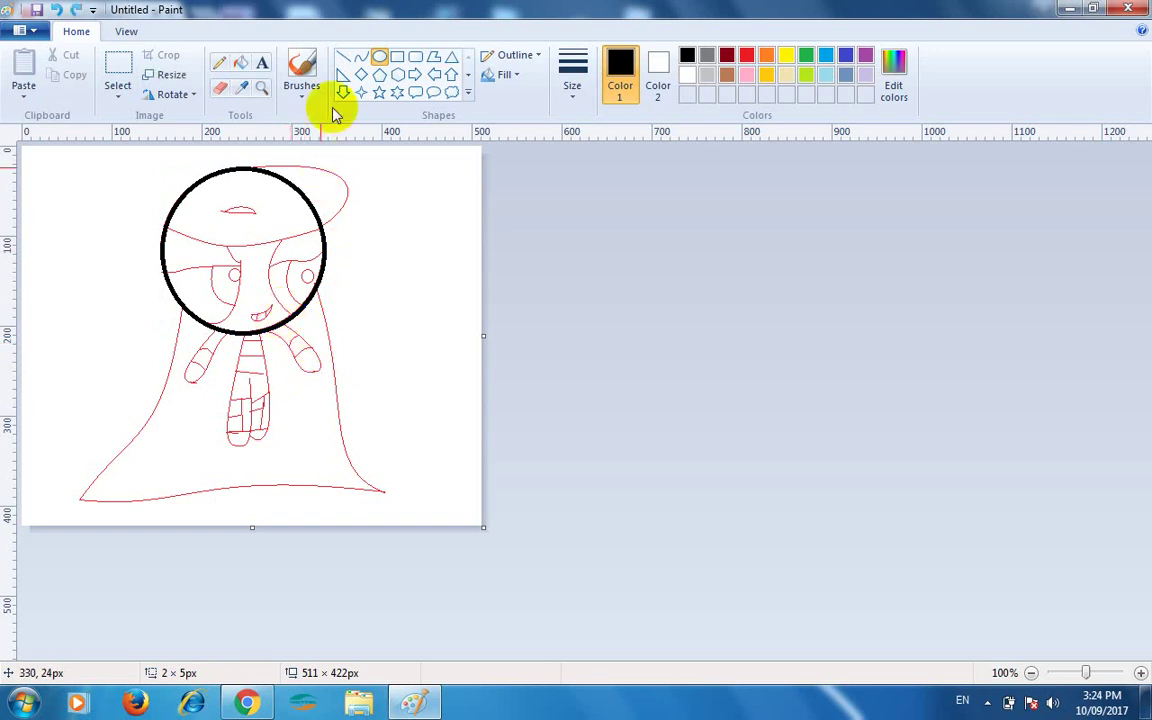
Trace the cap's brim line, its side flap, the small front mark and the short line below the brim with black curves
{"action": "left_click", "coordinate": [361, 57]}
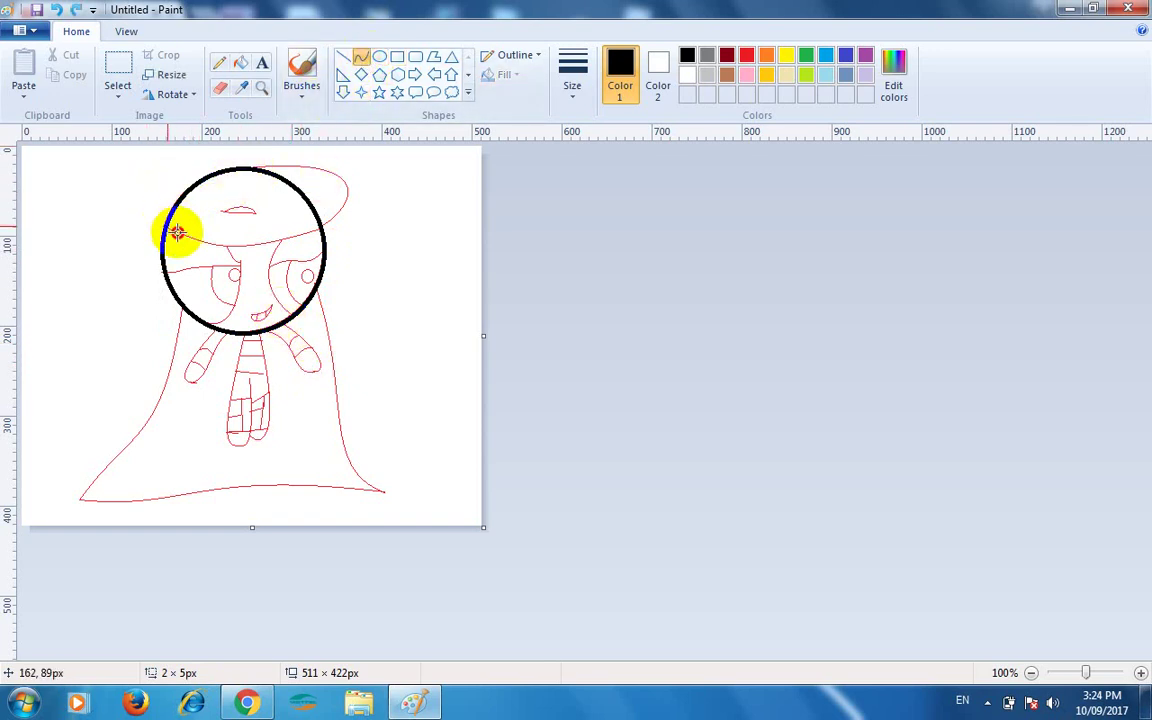
{"action": "left_click_drag", "start_coordinate": [166, 229], "coordinate": [240, 250]}
{"action": "left_click_drag", "start_coordinate": [255, 170], "coordinate": [343, 212]}
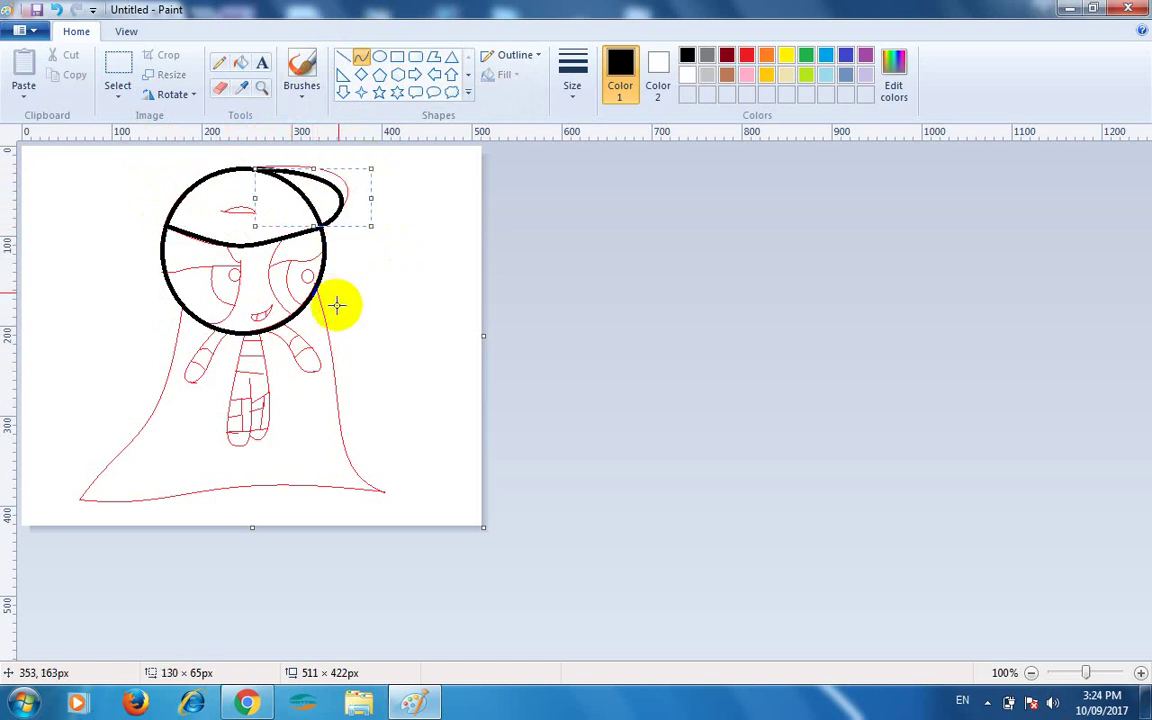
{"action": "mouse_move", "coordinate": [227, 212]}
{"action": "left_mouse_down"}
{"action": "mouse_move", "coordinate": [254, 212]}
{"action": "mouse_move", "coordinate": [243, 207]}
{"action": "mouse_move", "coordinate": [232, 246]}
{"action": "mouse_move", "coordinate": [229, 214]}
{"action": "mouse_move", "coordinate": [255, 212]}
{"action": "mouse_move", "coordinate": [241, 223]}
{"action": "mouse_move", "coordinate": [262, 232]}
{"action": "mouse_move", "coordinate": [268, 219]}
{"action": "mouse_move", "coordinate": [243, 262]}
{"action": "left_mouse_up"}
{"action": "left_click", "coordinate": [243, 291]}
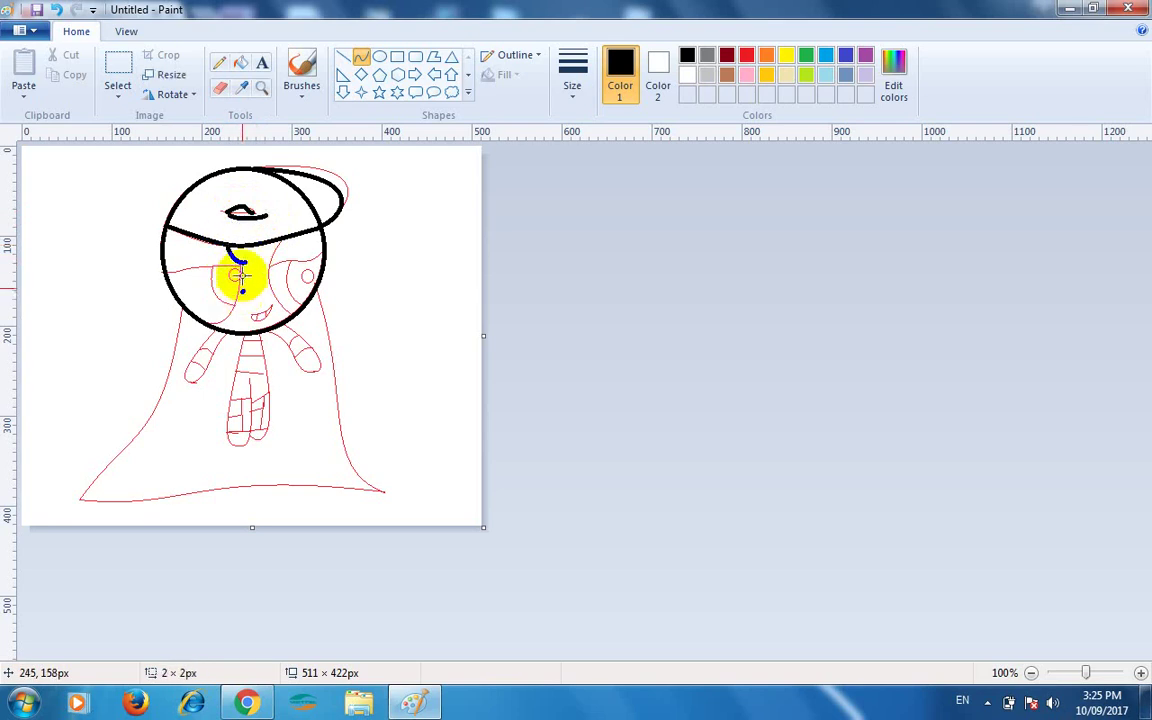
{"action": "key", "text": "ctrl+z"}
Trace the inner edges of both eye areas and the brow lines above the eyes with black curves
{"action": "left_click_drag", "start_coordinate": [240, 262], "coordinate": [208, 334]}
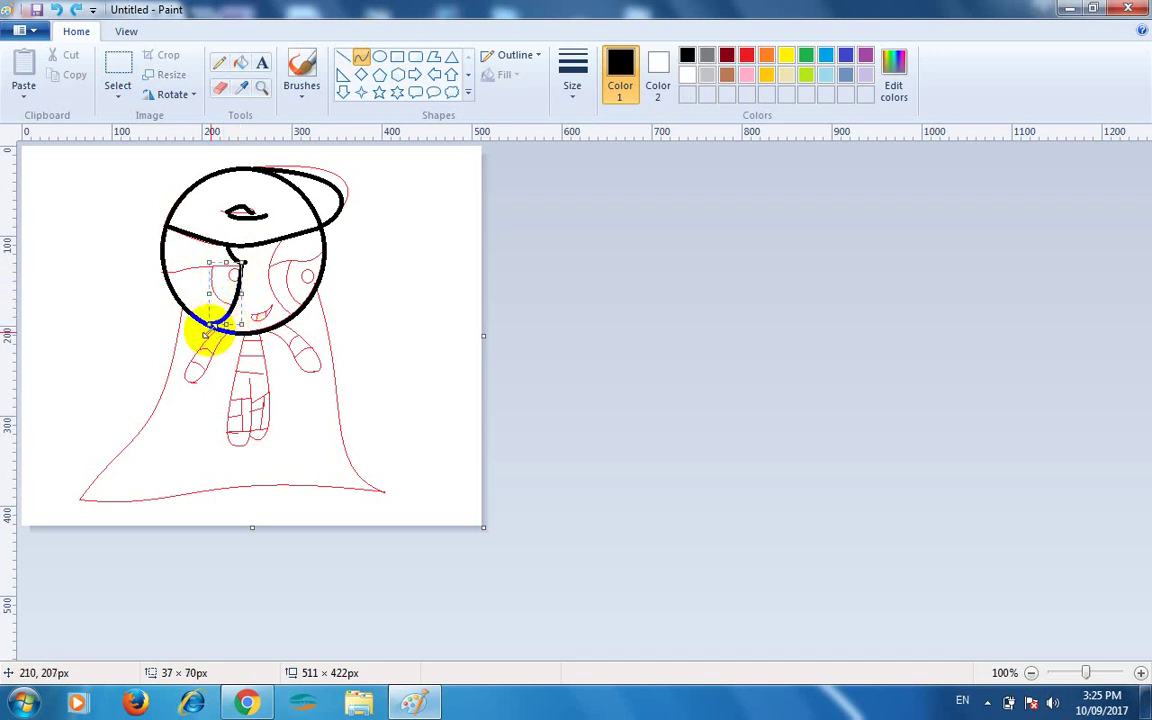
{"action": "left_click", "coordinate": [306, 339]}
{"action": "mouse_move", "coordinate": [283, 238]}
{"action": "left_mouse_down"}
{"action": "mouse_move", "coordinate": [260, 307]}
{"action": "mouse_move", "coordinate": [293, 315]}
{"action": "left_mouse_up"}
{"action": "mouse_move", "coordinate": [283, 268]}
{"action": "left_mouse_down"}
{"action": "mouse_move", "coordinate": [258, 284]}
{"action": "mouse_move", "coordinate": [271, 313]}
{"action": "mouse_move", "coordinate": [286, 309]}
{"action": "mouse_move", "coordinate": [233, 263]}
{"action": "mouse_move", "coordinate": [166, 272]}
{"action": "mouse_move", "coordinate": [182, 281]}
{"action": "mouse_move", "coordinate": [323, 258]}
{"action": "mouse_move", "coordinate": [289, 262]}
{"action": "mouse_move", "coordinate": [295, 270]}
{"action": "mouse_move", "coordinate": [310, 256]}
{"action": "mouse_move", "coordinate": [335, 320]}
{"action": "mouse_move", "coordinate": [285, 263]}
{"action": "left_mouse_up"}
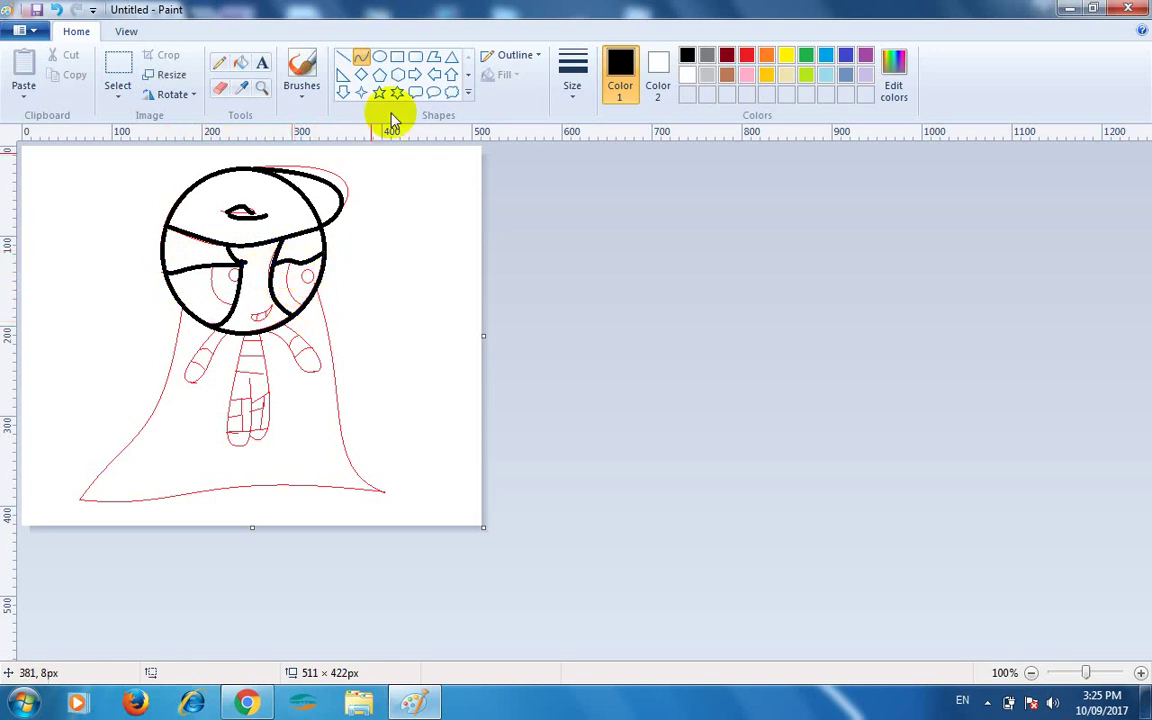
Draw a small black ellipse of about 16 × 17 px over each sketched pupil
{"action": "left_click", "coordinate": [379, 57]}
{"action": "left_click_drag", "start_coordinate": [299, 265], "coordinate": [312, 283]}
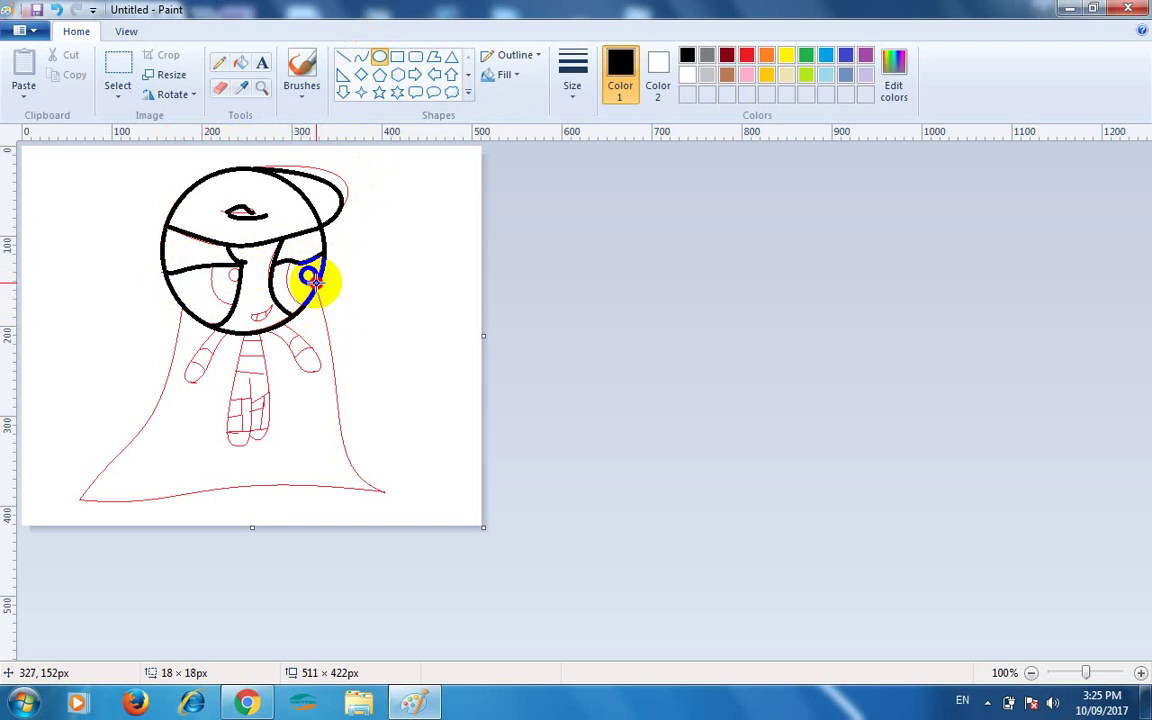
{"action": "left_click_drag", "start_coordinate": [314, 282], "coordinate": [315, 282]}
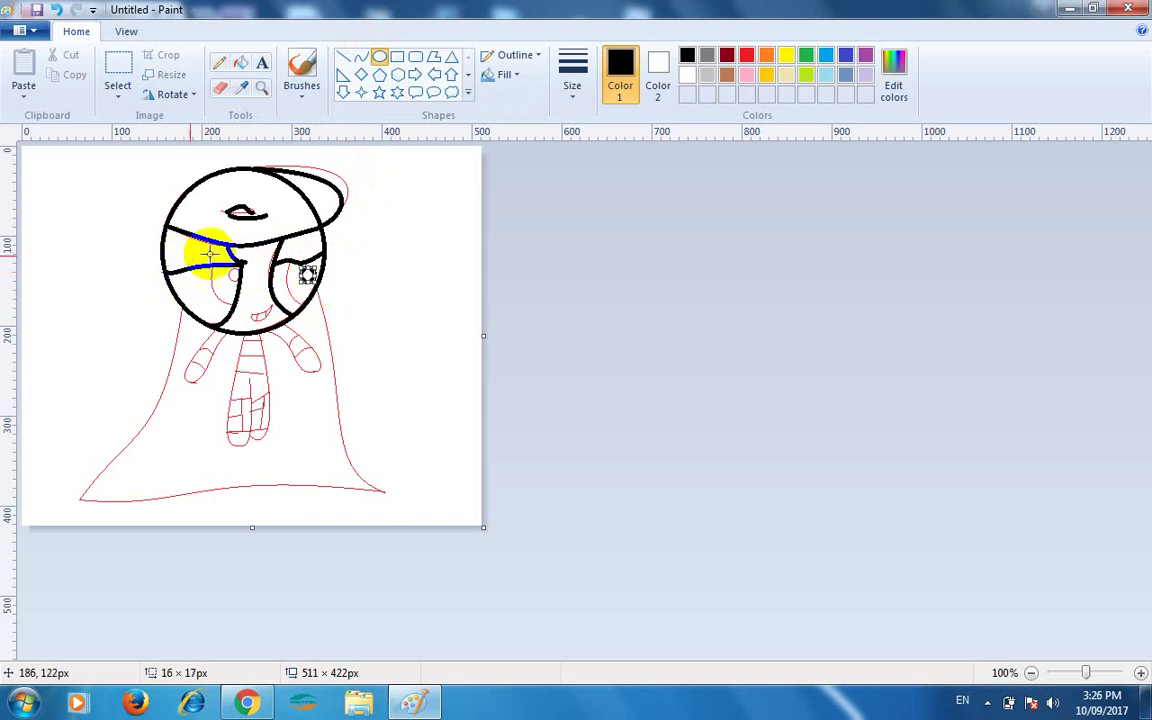
{"action": "left_click_drag", "start_coordinate": [226, 270], "coordinate": [240, 286]}
{"action": "left_click", "coordinate": [256, 307]}
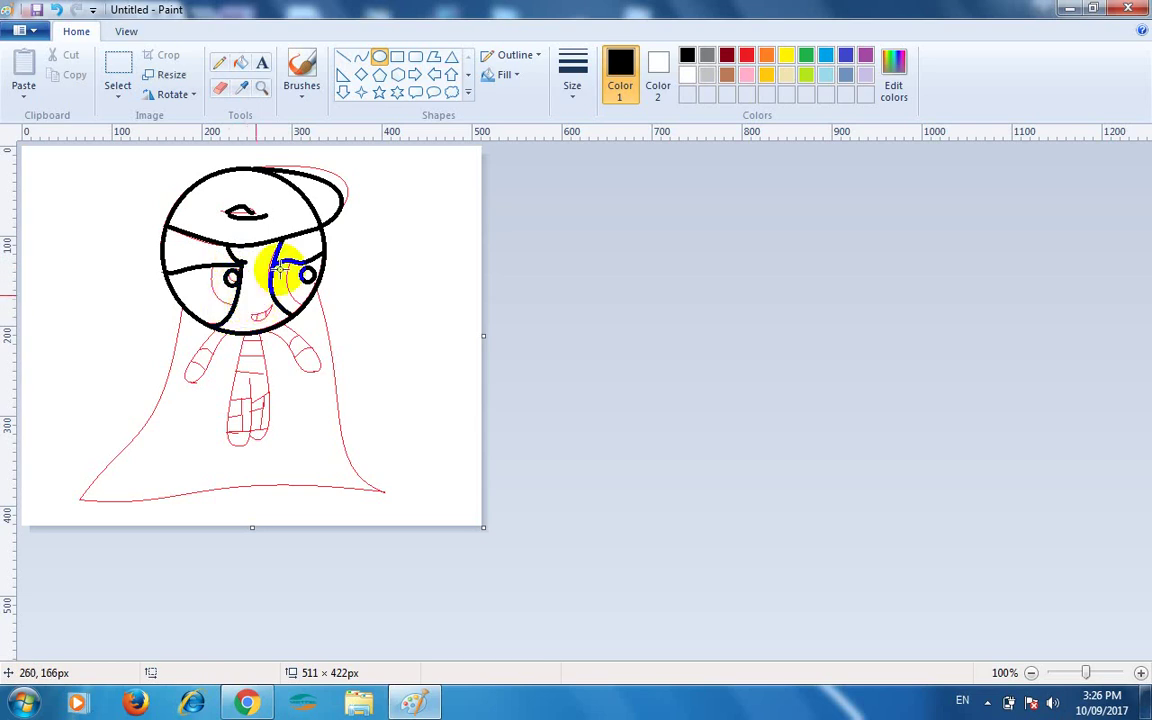
Trace the curved iris outlines around both pupils, about 30 × 44 px on the left and 24 × 50 px on the right
{"action": "left_click", "coordinate": [360, 60]}
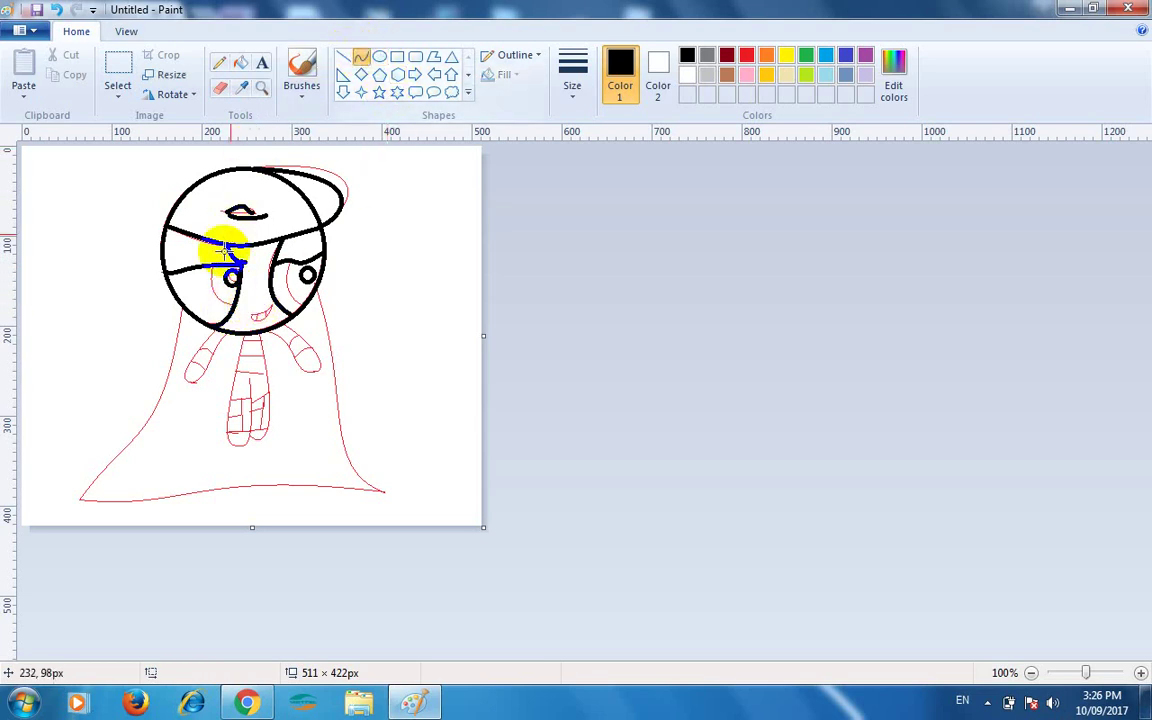
{"action": "mouse_move", "coordinate": [212, 267]}
{"action": "left_mouse_down"}
{"action": "mouse_move", "coordinate": [233, 305]}
{"action": "mouse_move", "coordinate": [206, 296]}
{"action": "mouse_move", "coordinate": [225, 306]}
{"action": "left_mouse_up"}
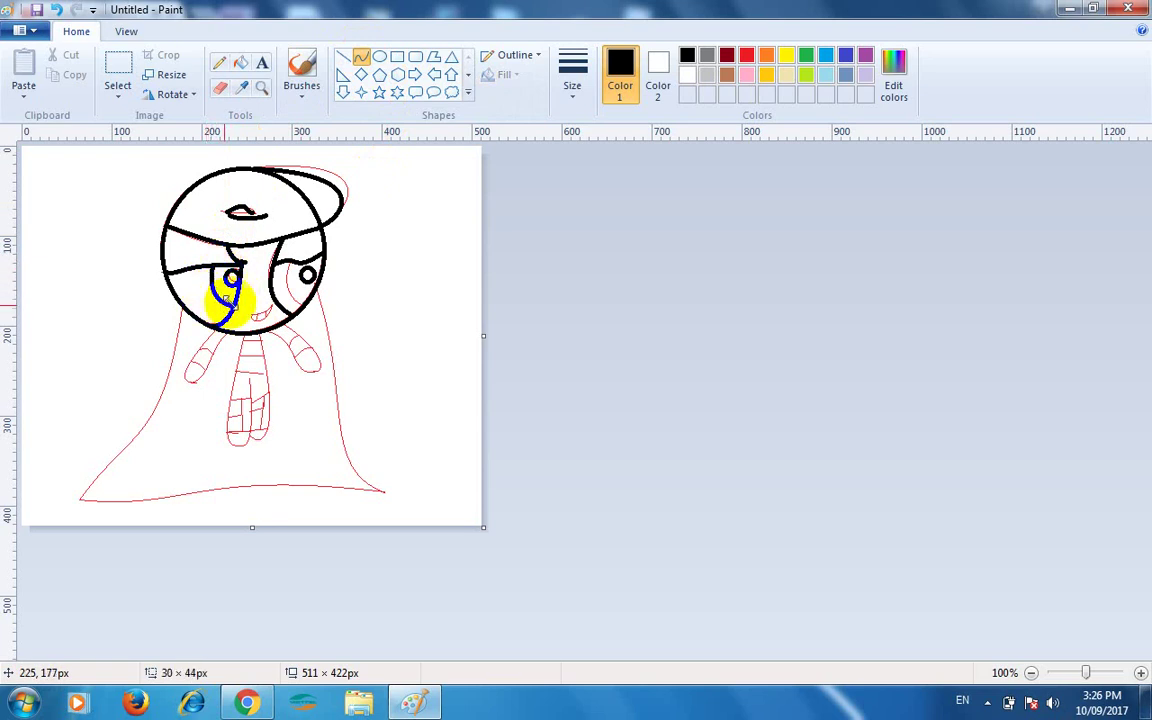
{"action": "mouse_move", "coordinate": [288, 262]}
{"action": "left_mouse_down"}
{"action": "mouse_move", "coordinate": [302, 297]}
{"action": "mouse_move", "coordinate": [291, 270]}
{"action": "mouse_move", "coordinate": [303, 248]}
{"action": "mouse_move", "coordinate": [282, 240]}
{"action": "mouse_move", "coordinate": [301, 314]}
{"action": "mouse_move", "coordinate": [285, 292]}
{"action": "mouse_move", "coordinate": [290, 304]}
{"action": "left_mouse_up"}
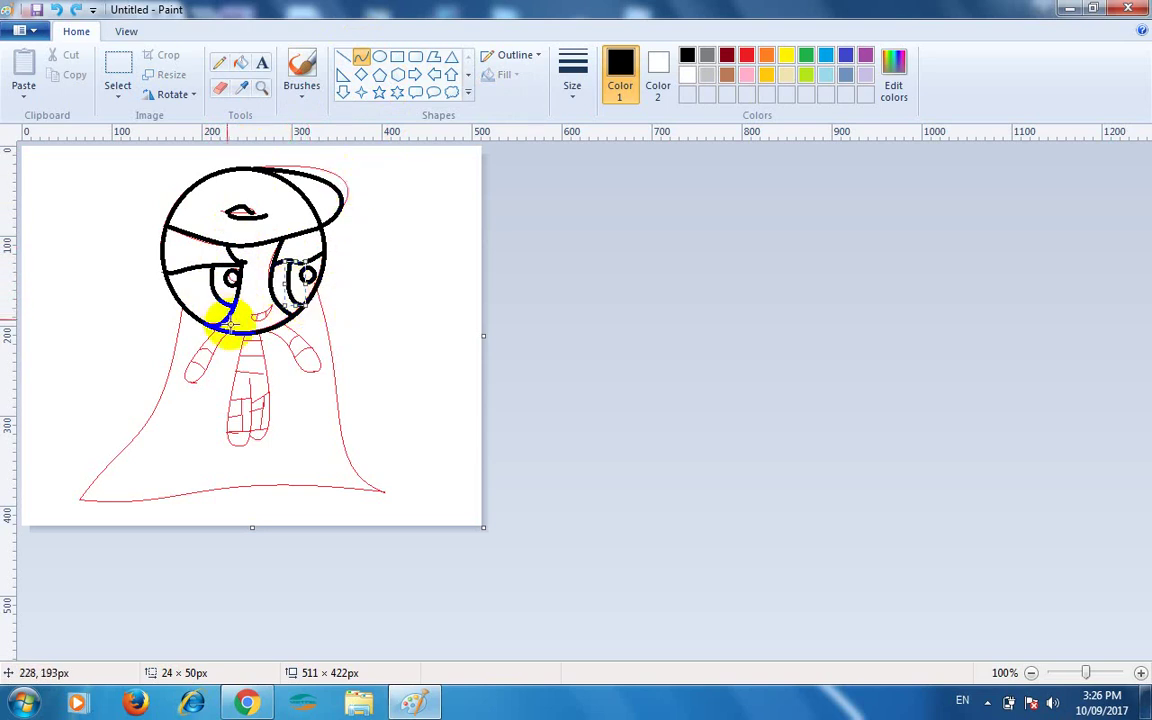
Trace both outer sides of the body and legs and the dividing line between the legs with black curves
{"action": "mouse_move", "coordinate": [245, 333]}
{"action": "left_mouse_down"}
{"action": "mouse_move", "coordinate": [245, 446]}
{"action": "mouse_move", "coordinate": [237, 391]}
{"action": "mouse_move", "coordinate": [223, 444]}
{"action": "left_mouse_up"}
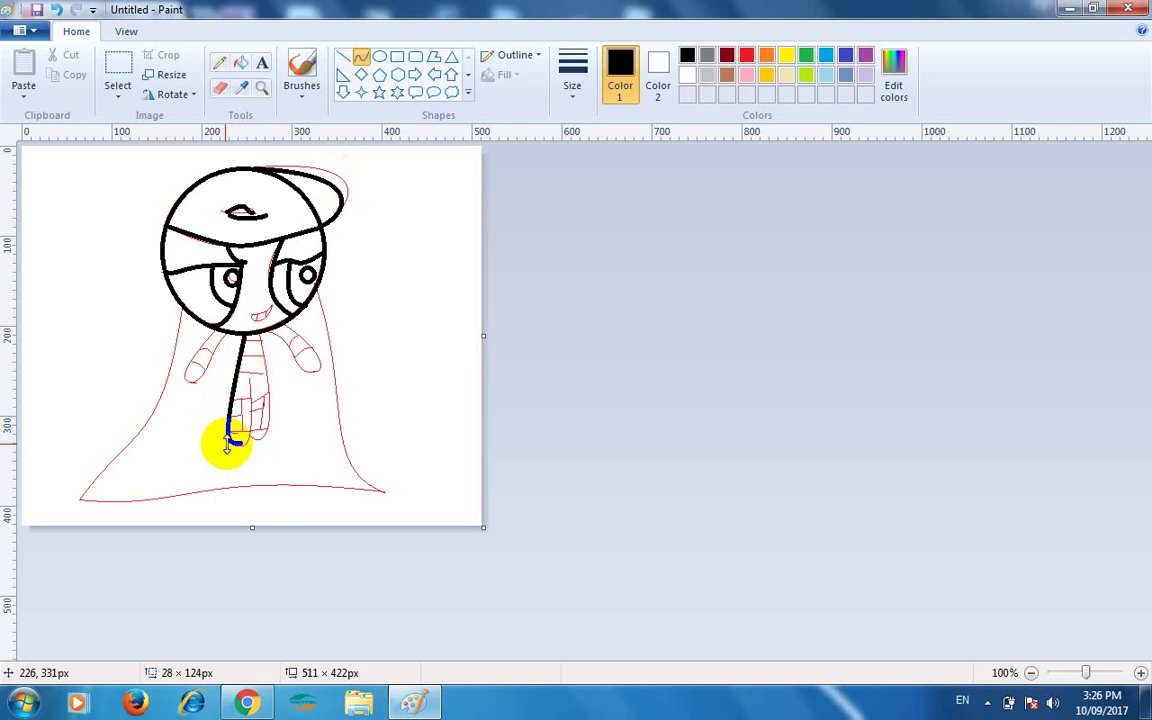
{"action": "left_click", "coordinate": [280, 455]}
{"action": "left_click_drag", "start_coordinate": [250, 380], "coordinate": [246, 446]}
{"action": "left_click", "coordinate": [296, 452]}
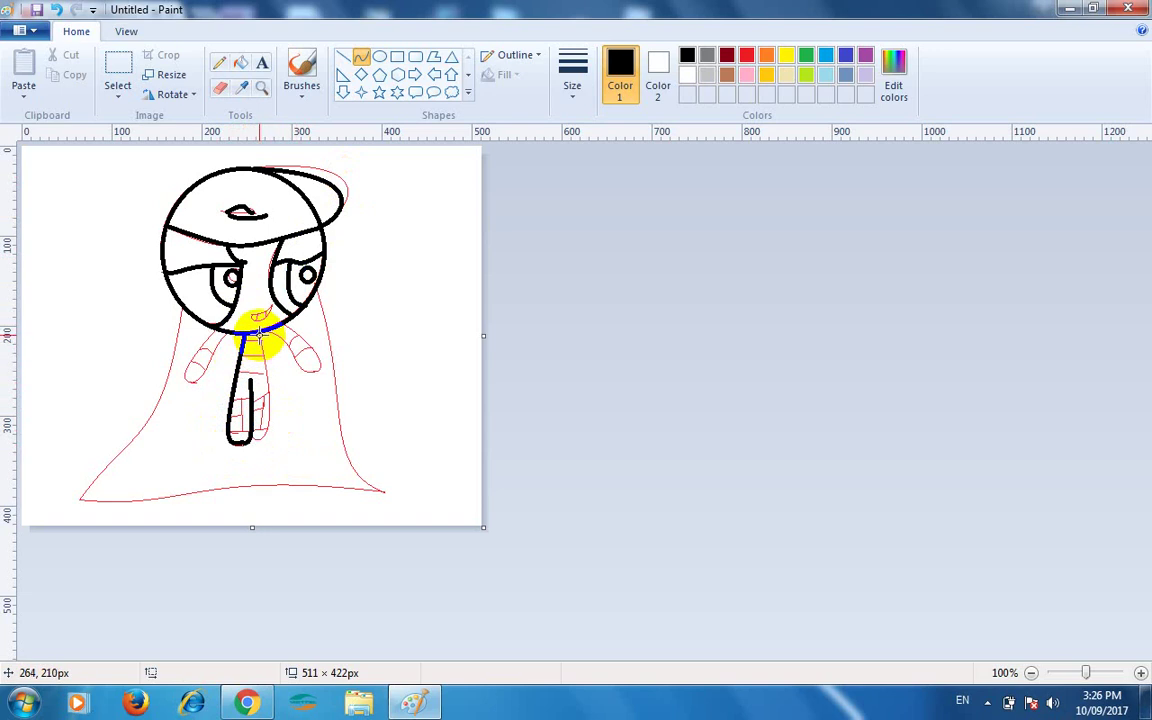
{"action": "mouse_move", "coordinate": [260, 336]}
{"action": "left_mouse_down"}
{"action": "mouse_move", "coordinate": [263, 439]}
{"action": "mouse_move", "coordinate": [251, 443]}
{"action": "mouse_move", "coordinate": [280, 428]}
{"action": "mouse_move", "coordinate": [280, 440]}
{"action": "mouse_move", "coordinate": [247, 445]}
{"action": "left_mouse_up"}
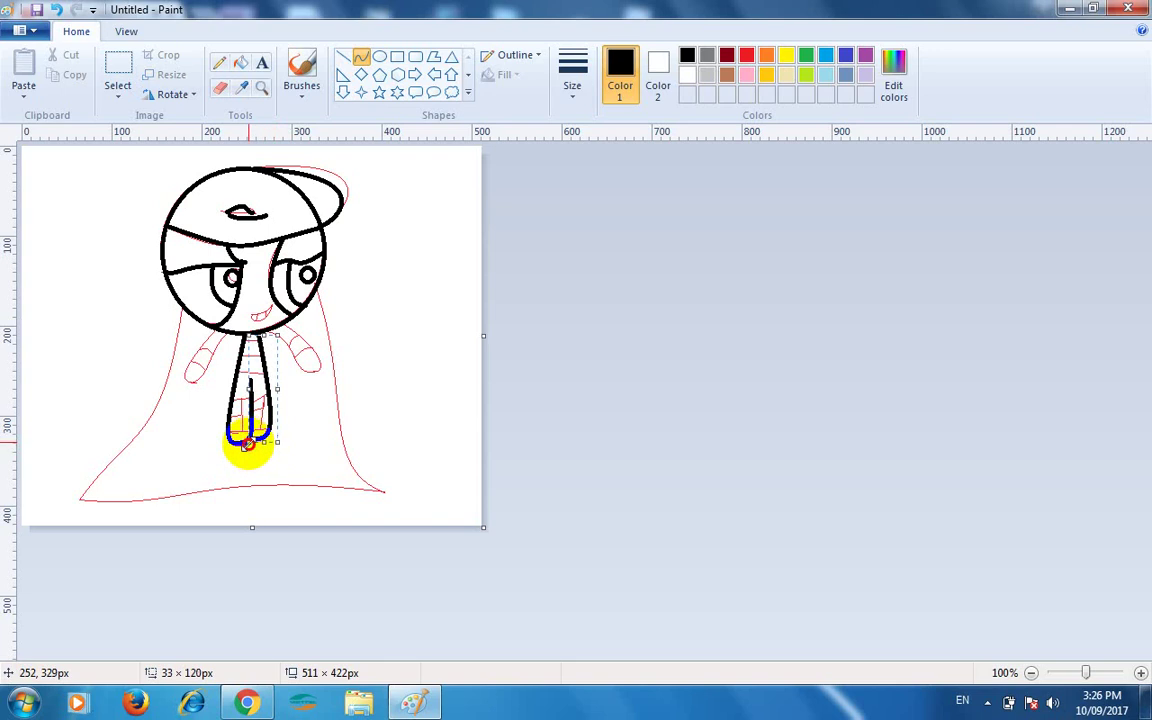
{"action": "left_click", "coordinate": [320, 466]}
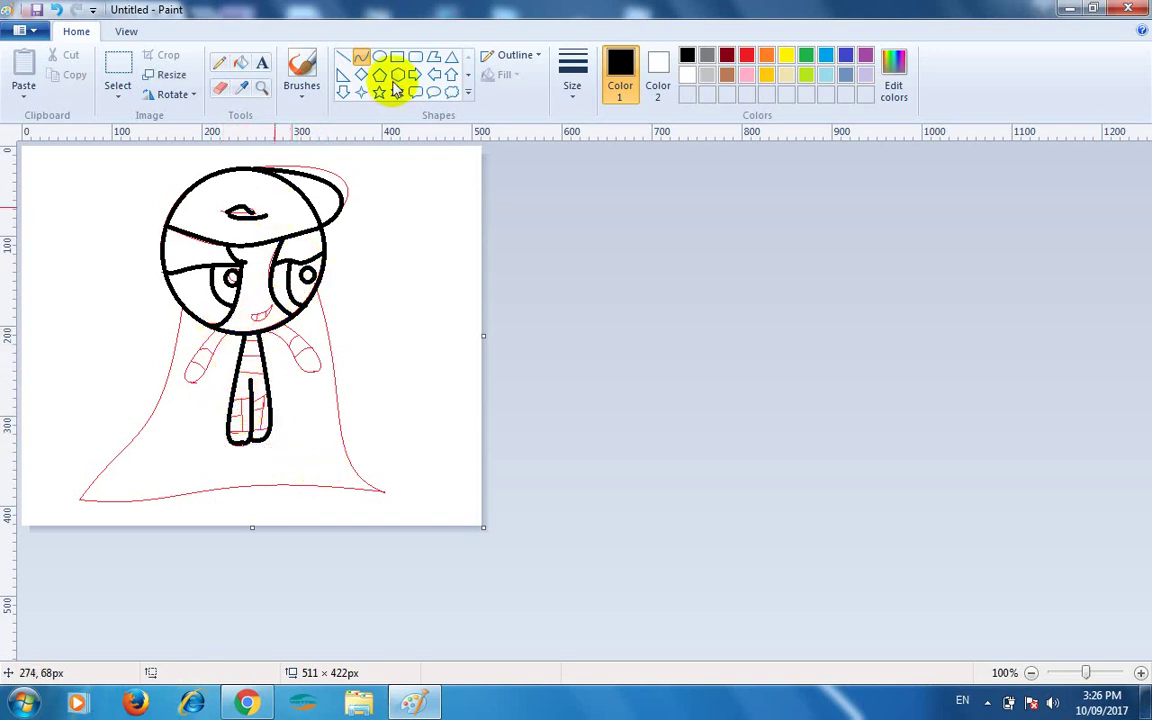
Trace the outer and inner edges of the left arm with black curves
{"action": "mouse_move", "coordinate": [212, 327]}
{"action": "left_mouse_down"}
{"action": "mouse_move", "coordinate": [189, 396]}
{"action": "mouse_move", "coordinate": [195, 381]}
{"action": "mouse_move", "coordinate": [175, 378]}
{"action": "mouse_move", "coordinate": [185, 376]}
{"action": "left_mouse_up"}
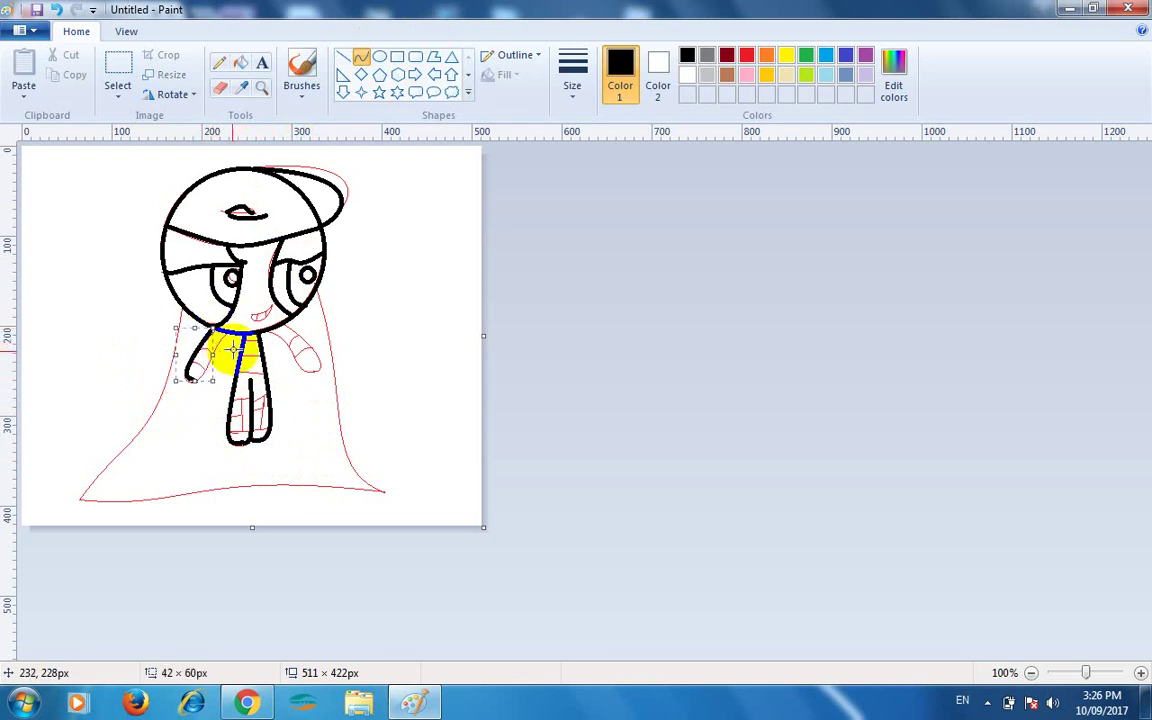
{"action": "left_click_drag", "start_coordinate": [232, 337], "coordinate": [213, 376]}
Trace the right arm's outer edge with a curve of about 42 × 52 px and lay a line along its inner edge
{"action": "left_click_drag", "start_coordinate": [284, 322], "coordinate": [319, 368]}
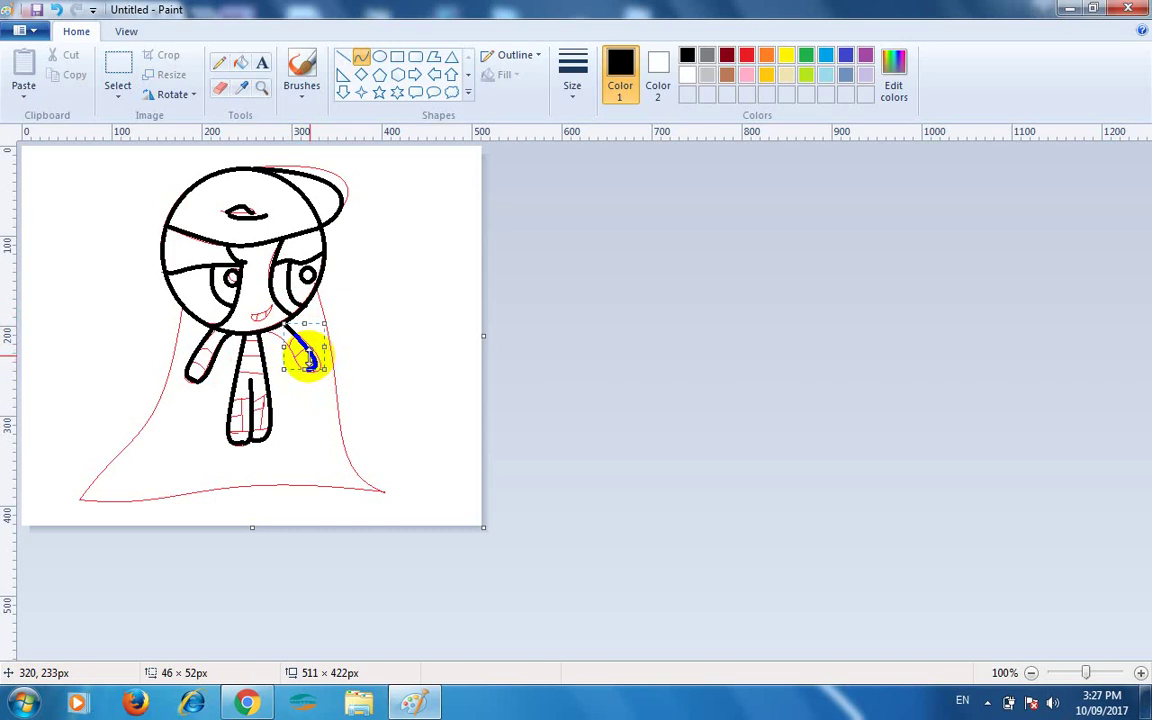
{"action": "key", "text": "ctrl+z"}
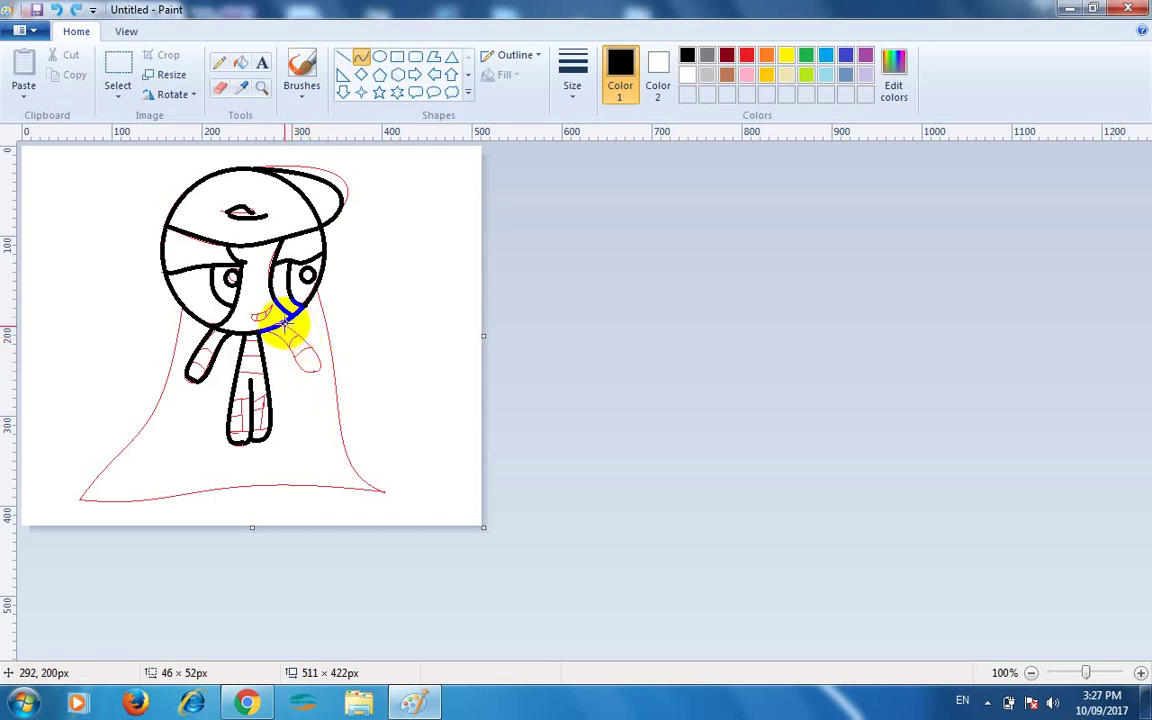
{"action": "mouse_move", "coordinate": [285, 324]}
{"action": "left_mouse_down"}
{"action": "mouse_move", "coordinate": [311, 377]}
{"action": "mouse_move", "coordinate": [291, 327]}
{"action": "mouse_move", "coordinate": [299, 352]}
{"action": "left_mouse_up"}
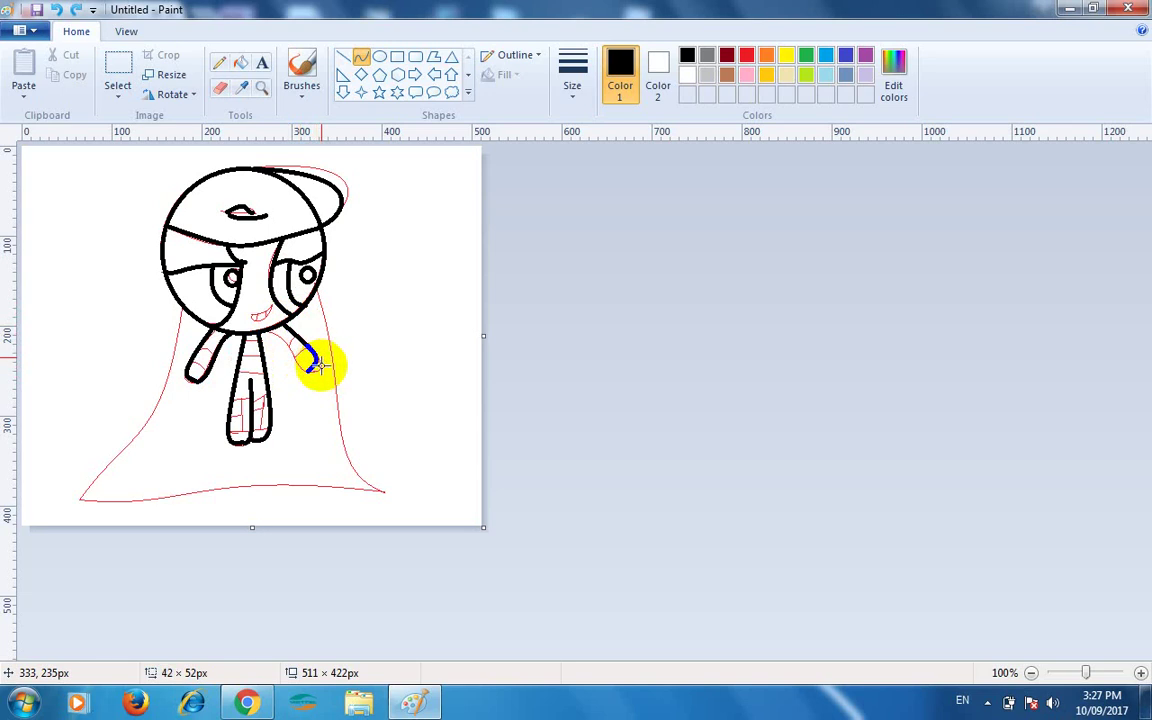
{"action": "left_click_drag", "start_coordinate": [323, 371], "coordinate": [332, 367]}
{"action": "left_click", "coordinate": [312, 408]}
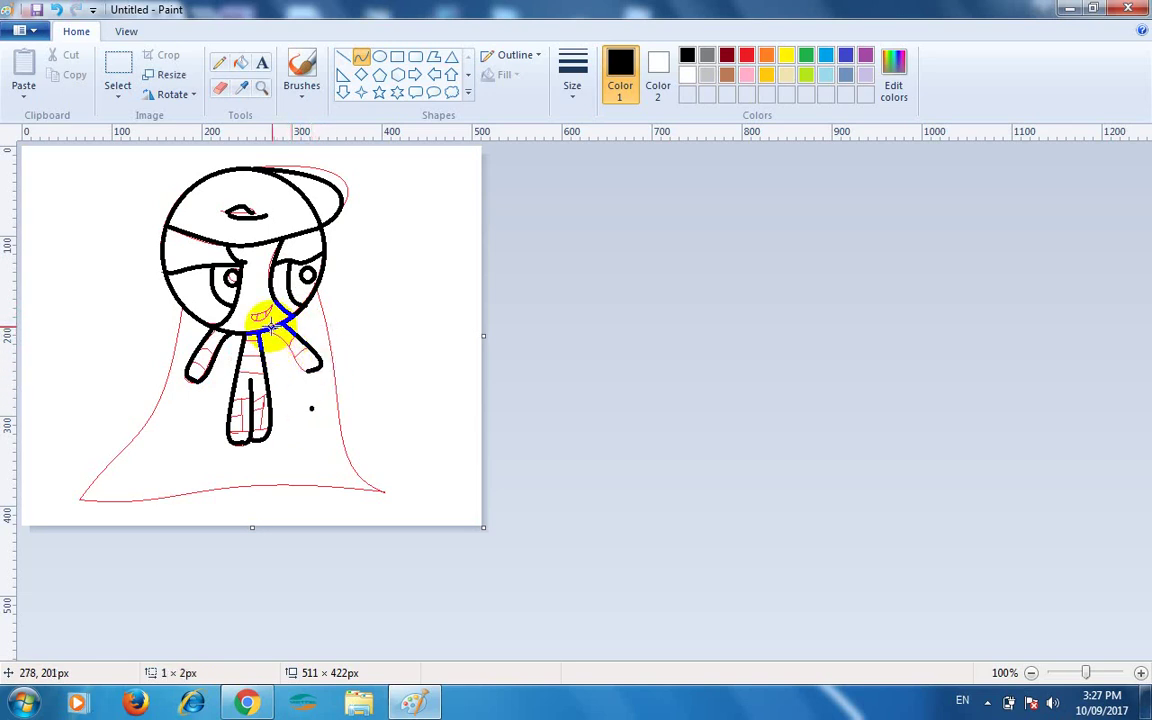
{"action": "key", "text": "ctrl+z"}
{"action": "left_click_drag", "start_coordinate": [262, 336], "coordinate": [300, 368]}
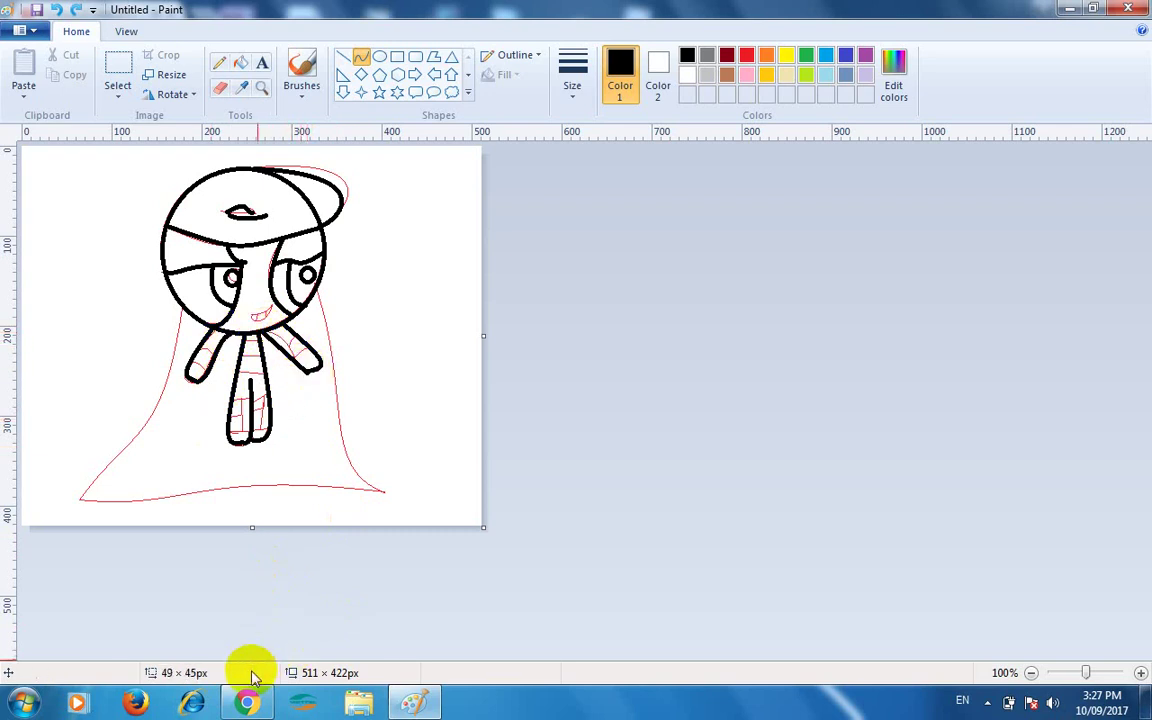
{"action": "left_click", "coordinate": [247, 703]}
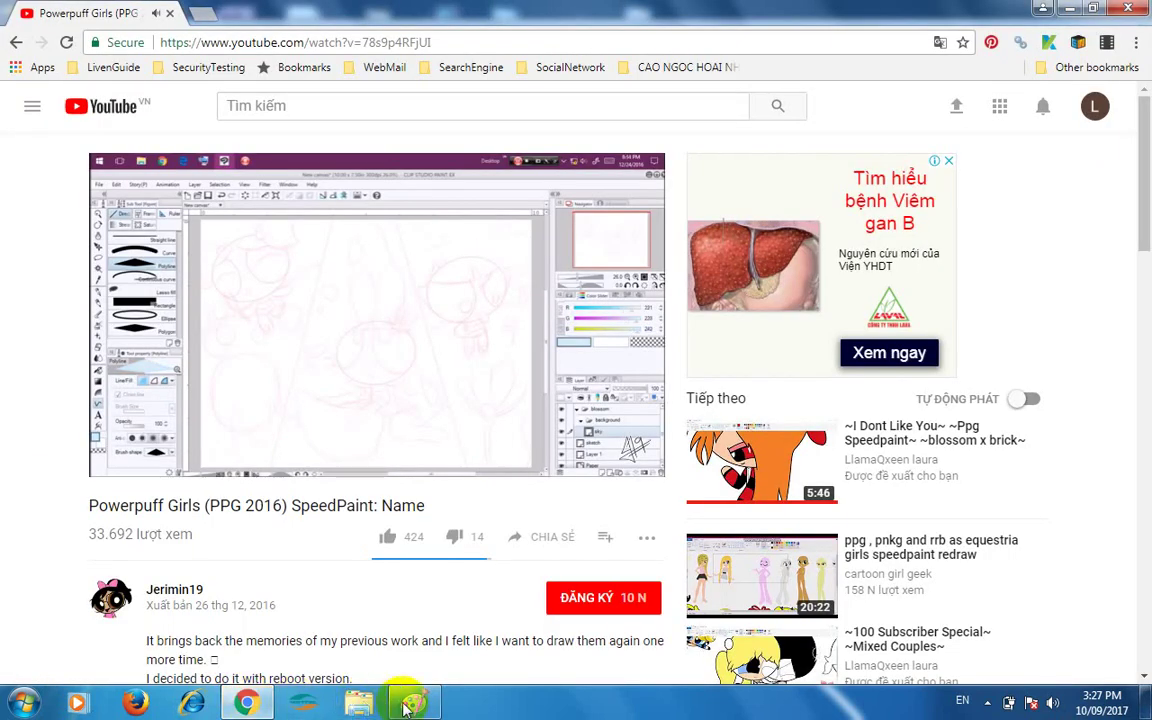
{"action": "left_click", "coordinate": [440, 709]}
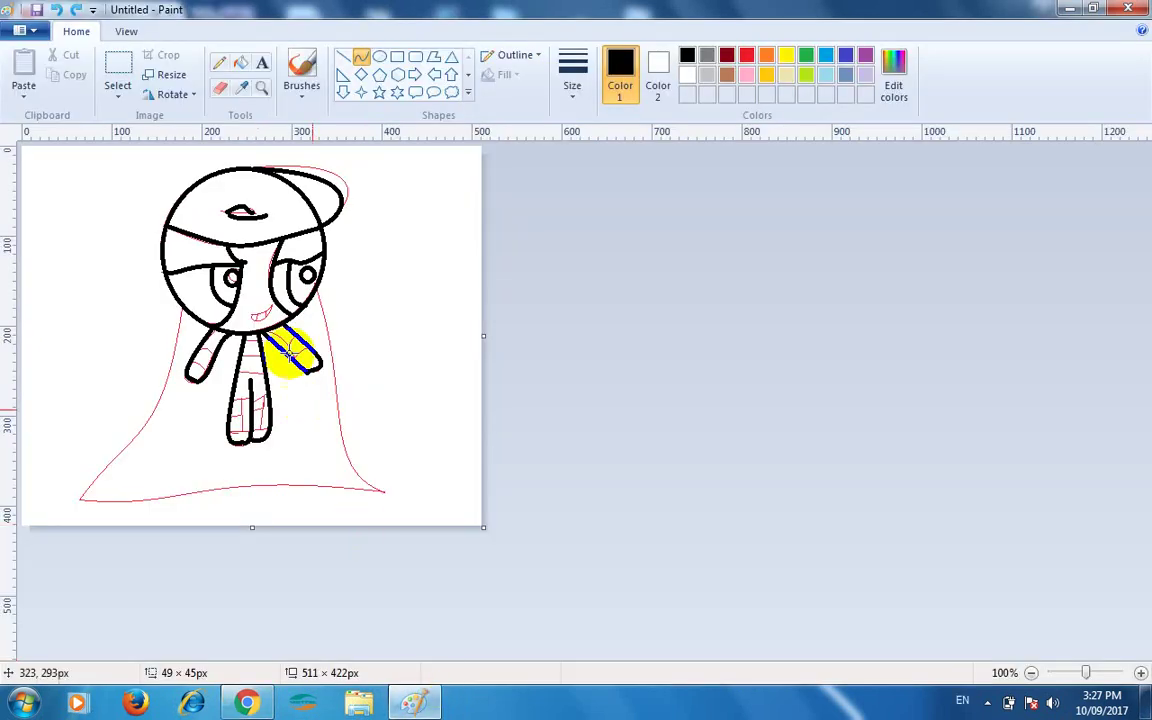
Bend the right arm's inner line to follow the red sketch
{"action": "left_click_drag", "start_coordinate": [292, 342], "coordinate": [287, 367]}
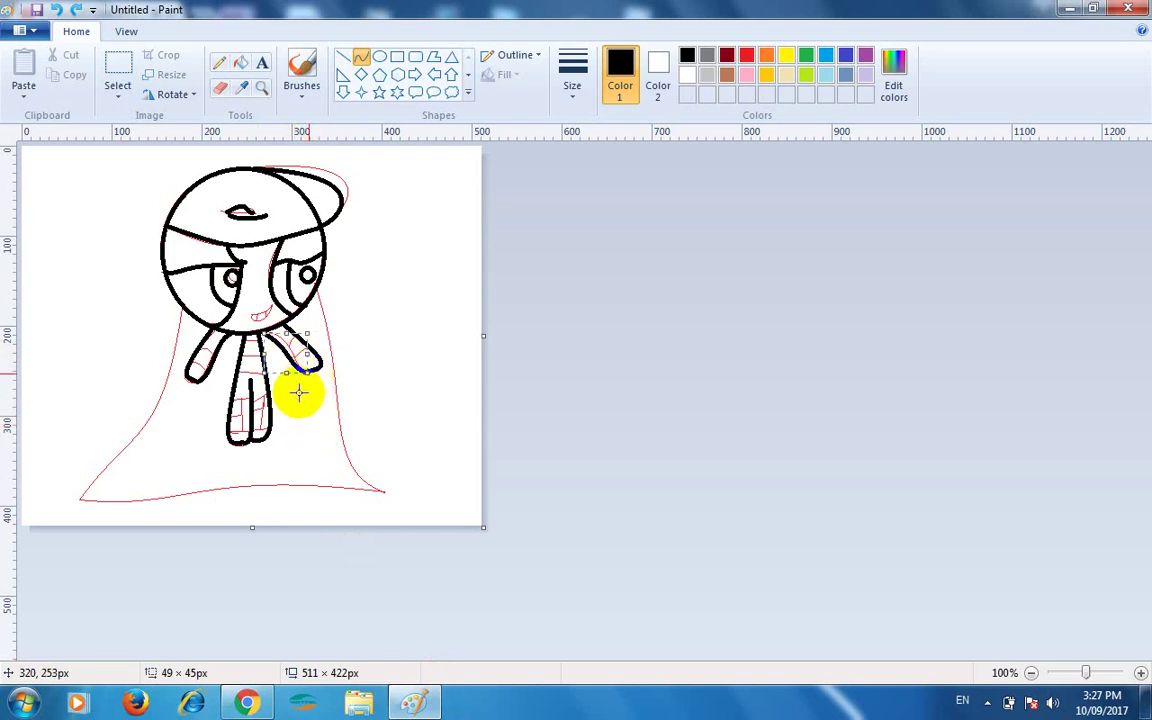
{"action": "left_click", "coordinate": [299, 393]}
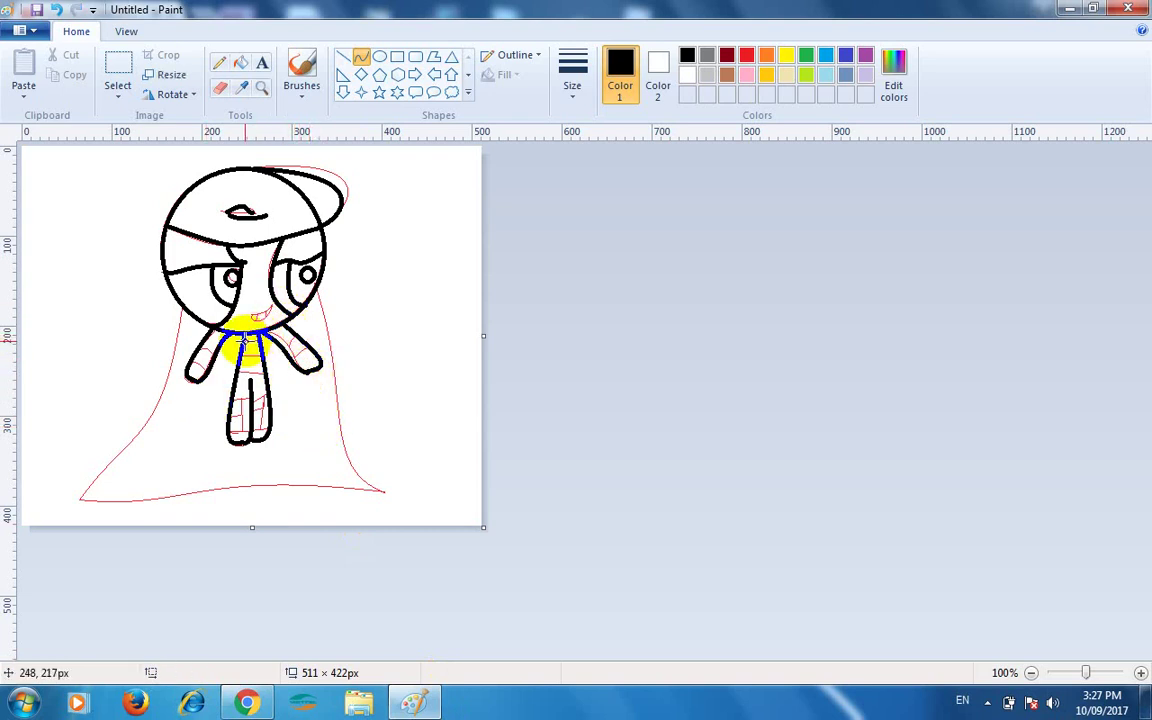
Trace the horizontal stripes across the upper body with black straight lines
{"action": "left_click", "coordinate": [343, 57]}
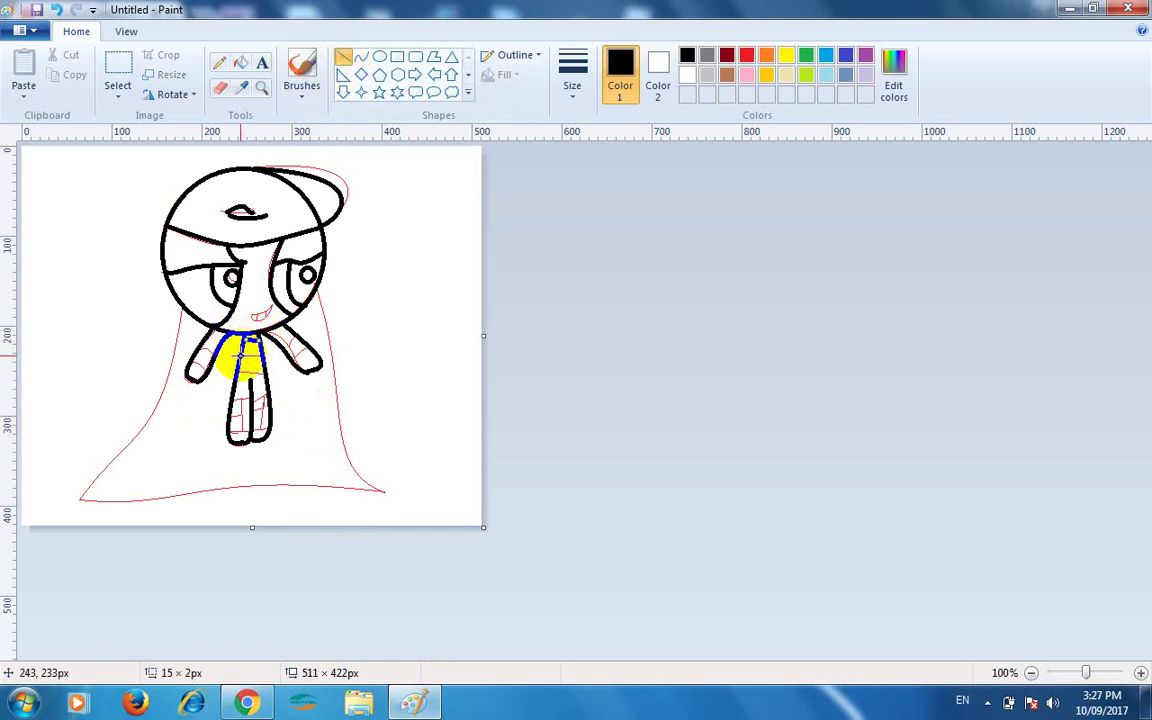
{"action": "mouse_move", "coordinate": [240, 356]}
{"action": "left_mouse_down"}
{"action": "mouse_move", "coordinate": [274, 372]}
{"action": "mouse_move", "coordinate": [286, 350]}
{"action": "left_mouse_up"}
{"action": "left_click", "coordinate": [312, 397]}
{"action": "key", "text": "ctrl+z"}
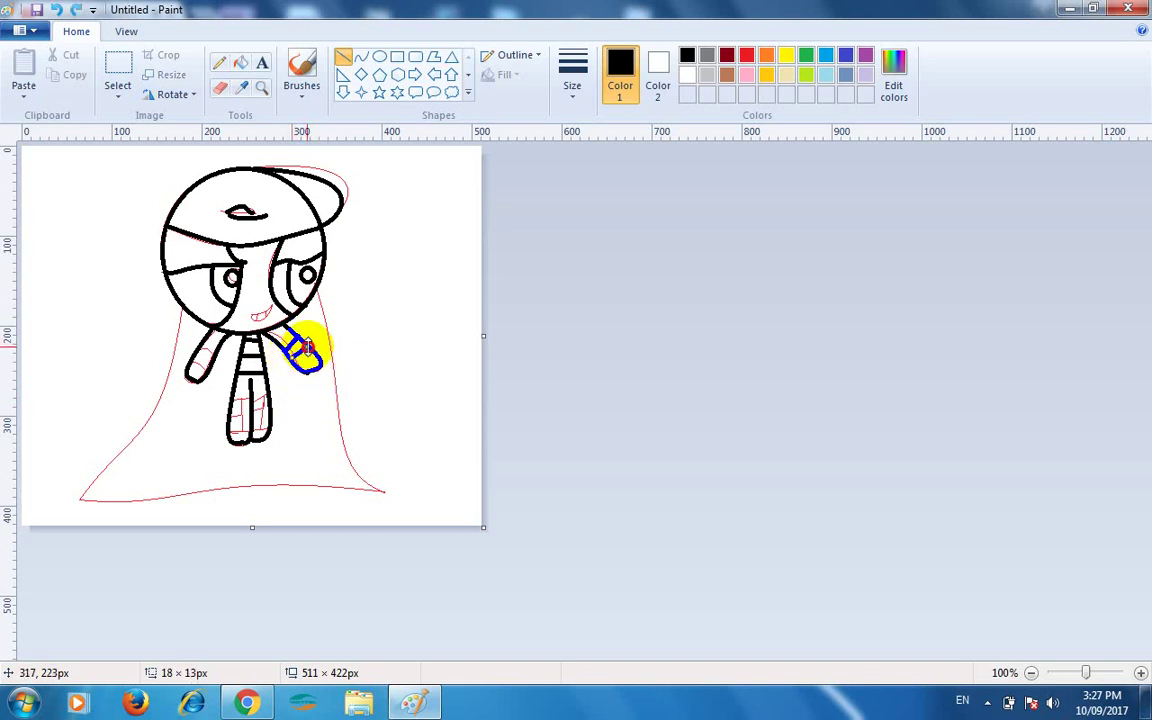
{"action": "left_click_drag", "start_coordinate": [308, 347], "coordinate": [309, 347]}
{"action": "left_click_drag", "start_coordinate": [200, 346], "coordinate": [213, 349]}
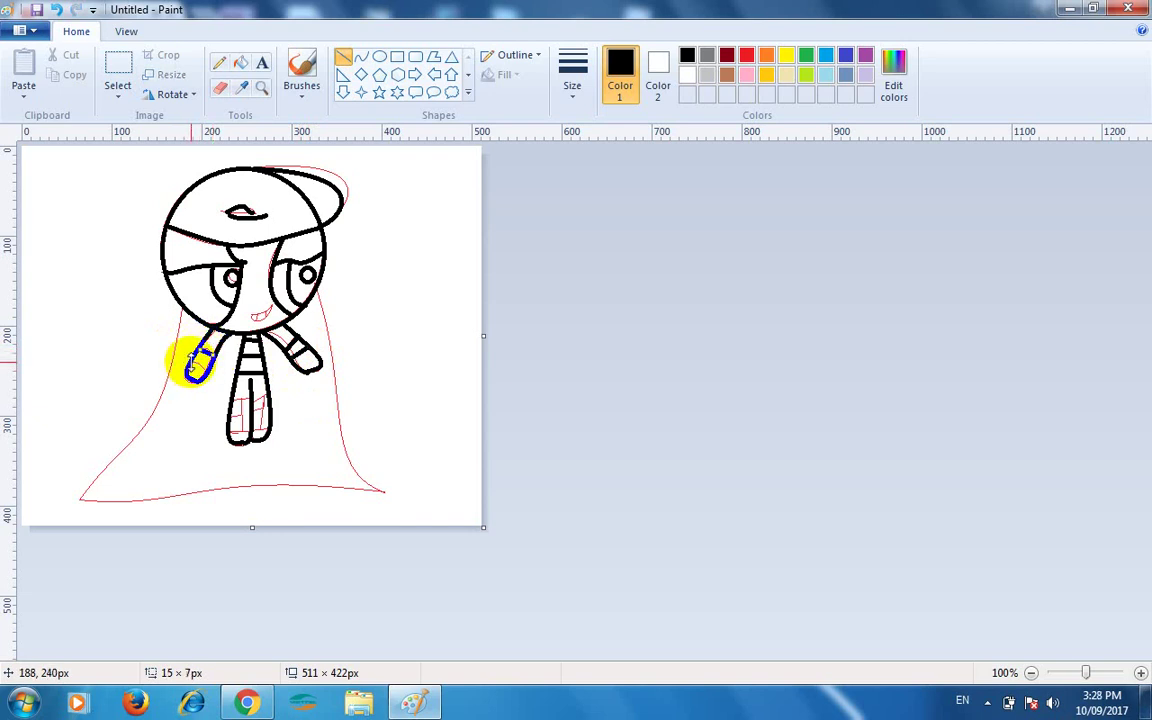
{"action": "key", "text": "ctrl+z"}
{"action": "key", "text": "ctrl+z"}
{"action": "key", "text": "ctrl+z"}
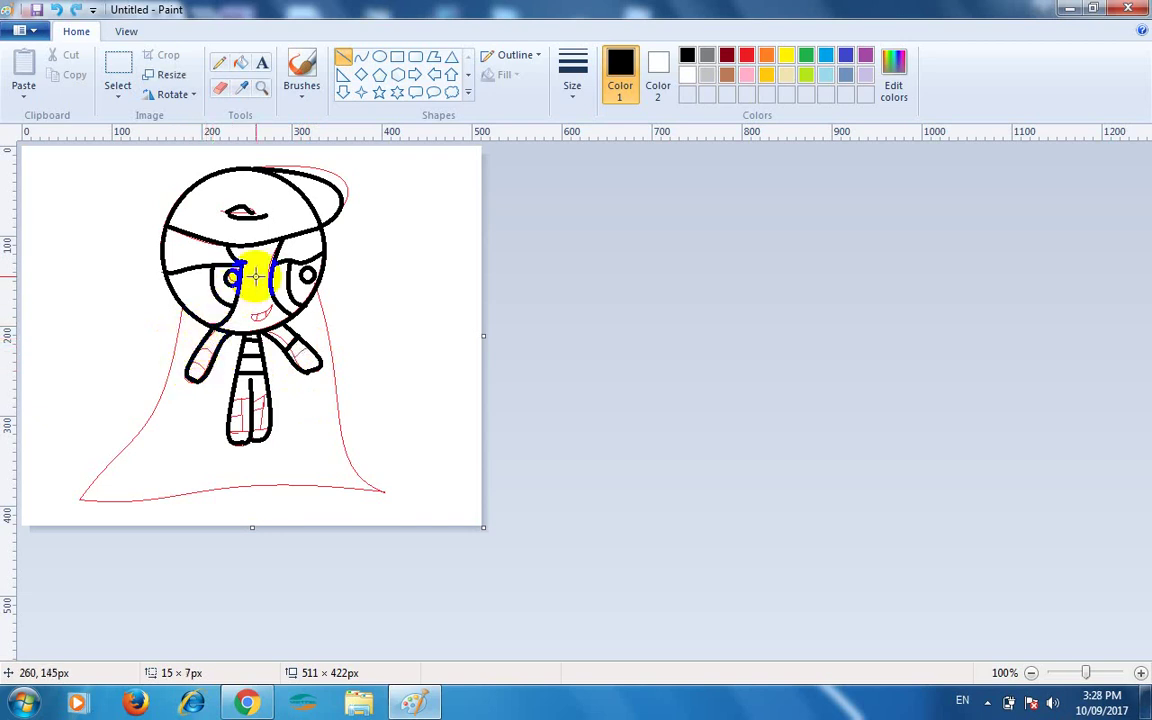
Trace the two bands across the right arm with black curves of about 18 × 22 px and 19 × 17 px
{"action": "left_click", "coordinate": [364, 57]}
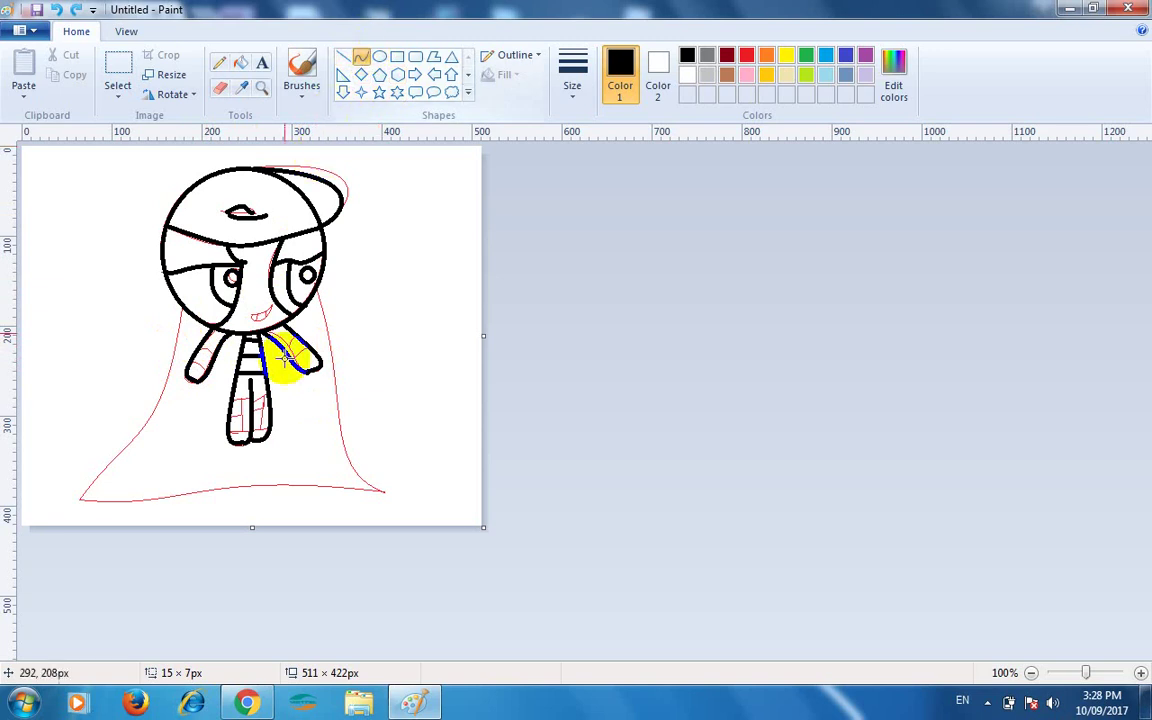
{"action": "left_click_drag", "start_coordinate": [295, 336], "coordinate": [292, 360]}
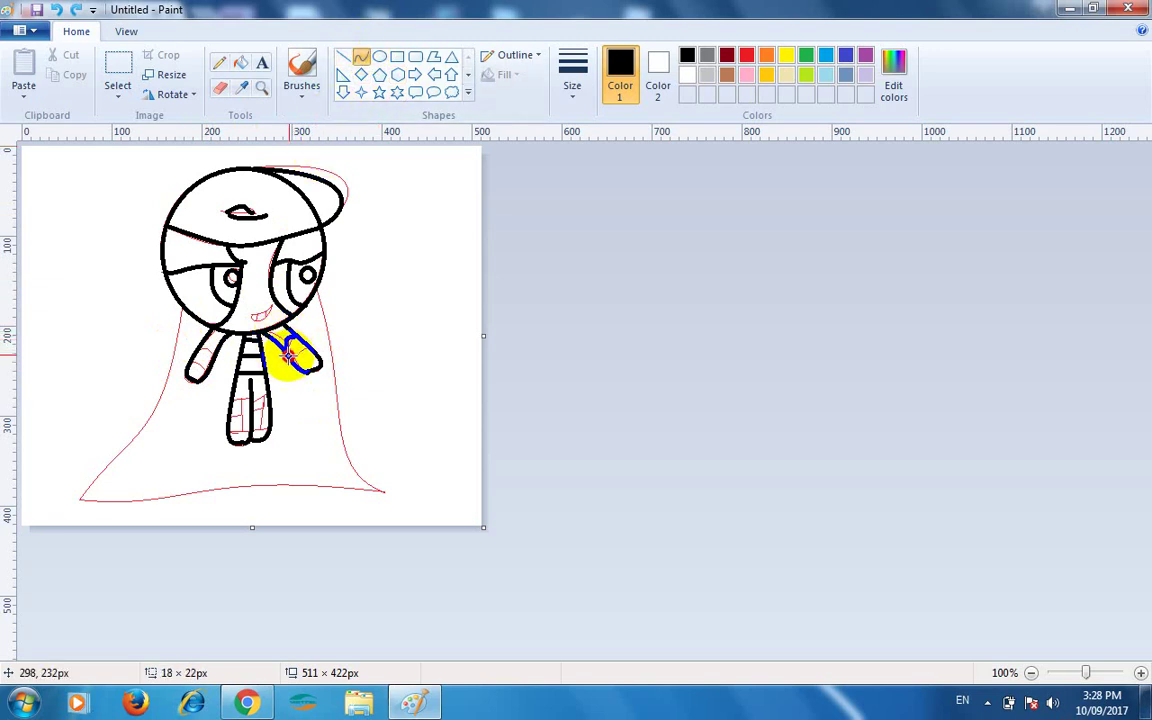
{"action": "left_click", "coordinate": [295, 412]}
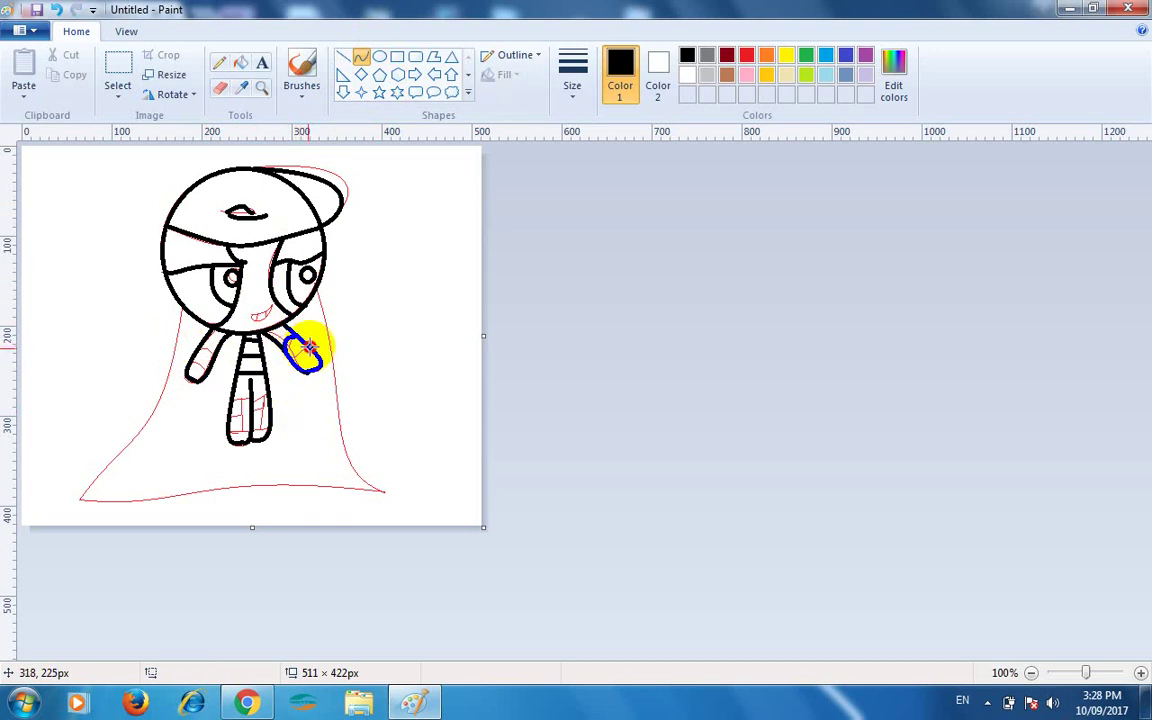
{"action": "left_click_drag", "start_coordinate": [310, 347], "coordinate": [294, 361]}
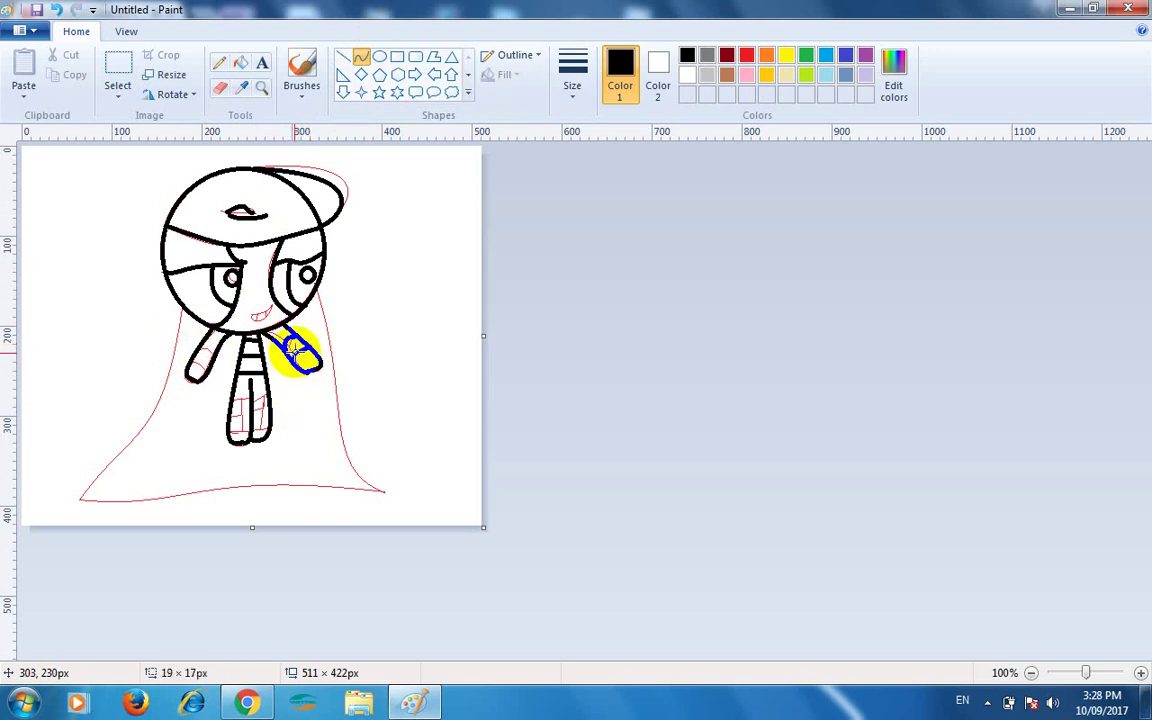
{"action": "left_click", "coordinate": [298, 406]}
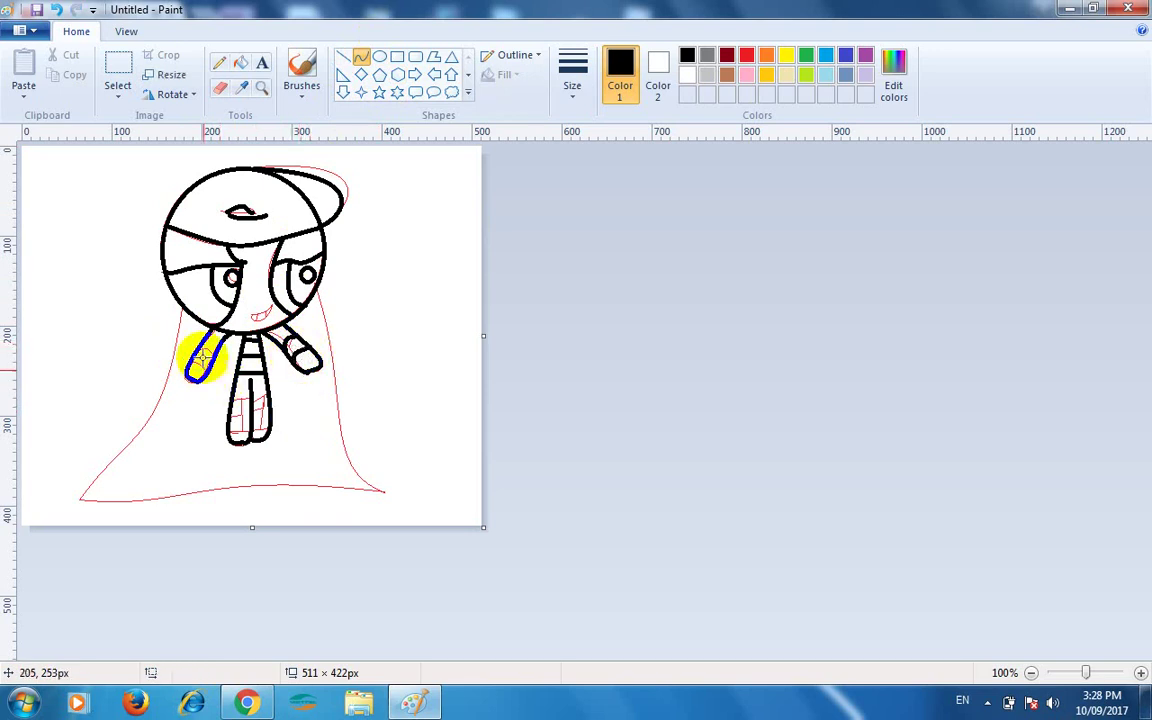
Trace the two bands across the left arm with black curves of about 19 × 12 px and 17 × 12 px
{"action": "mouse_move", "coordinate": [197, 348]}
{"action": "left_mouse_down"}
{"action": "mouse_move", "coordinate": [222, 356]}
{"action": "mouse_move", "coordinate": [213, 348]}
{"action": "left_mouse_up"}
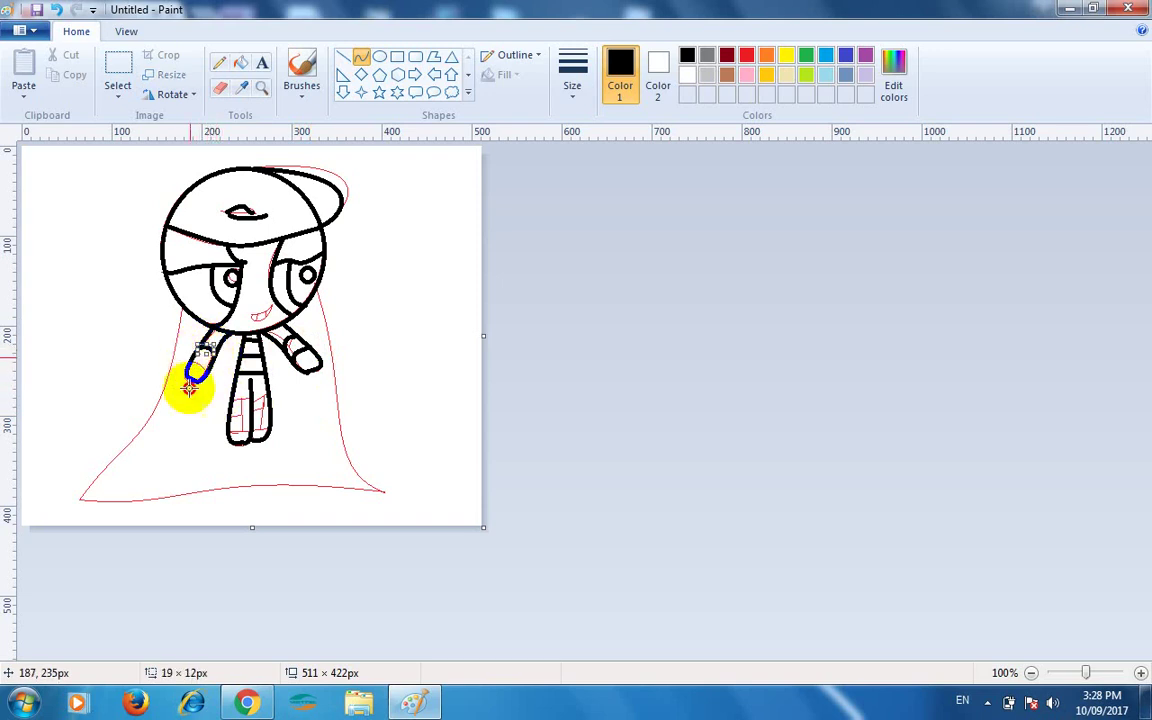
{"action": "left_click", "coordinate": [190, 388]}
{"action": "mouse_move", "coordinate": [193, 363]}
{"action": "left_mouse_down"}
{"action": "mouse_move", "coordinate": [208, 370]}
{"action": "mouse_move", "coordinate": [190, 342]}
{"action": "mouse_move", "coordinate": [203, 369]}
{"action": "left_mouse_up"}
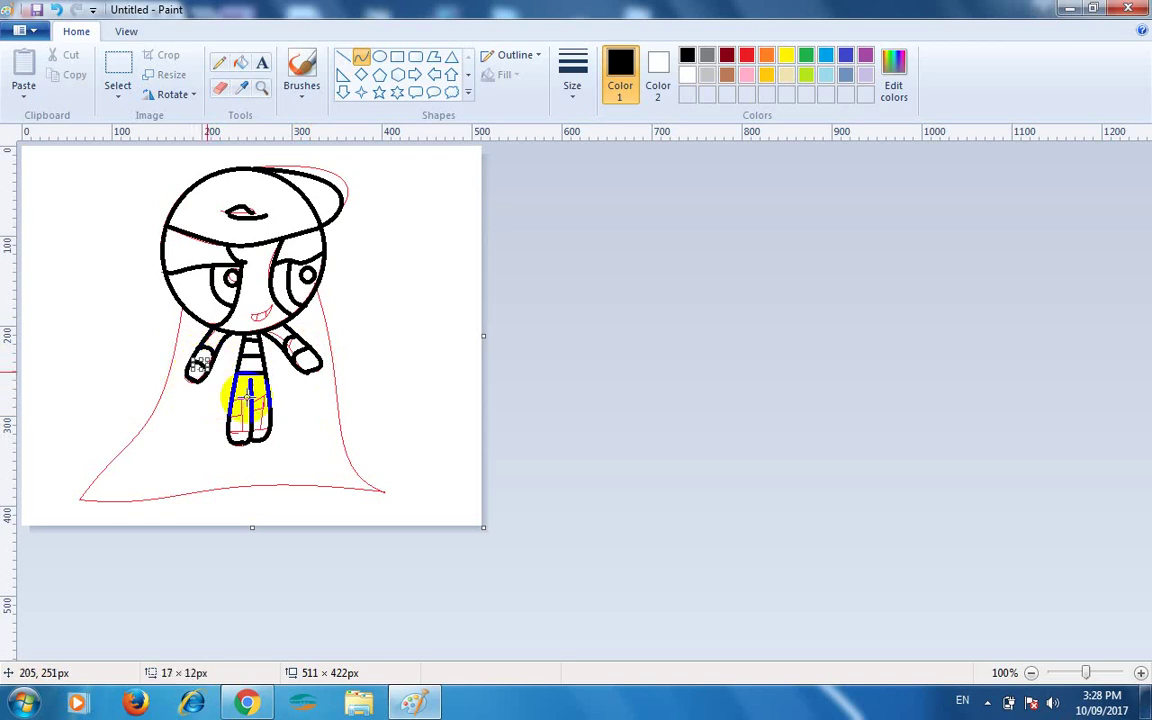
Trace the horizontal and vertical detail lines on both lower legs with black straight lines
{"action": "left_click", "coordinate": [340, 57]}
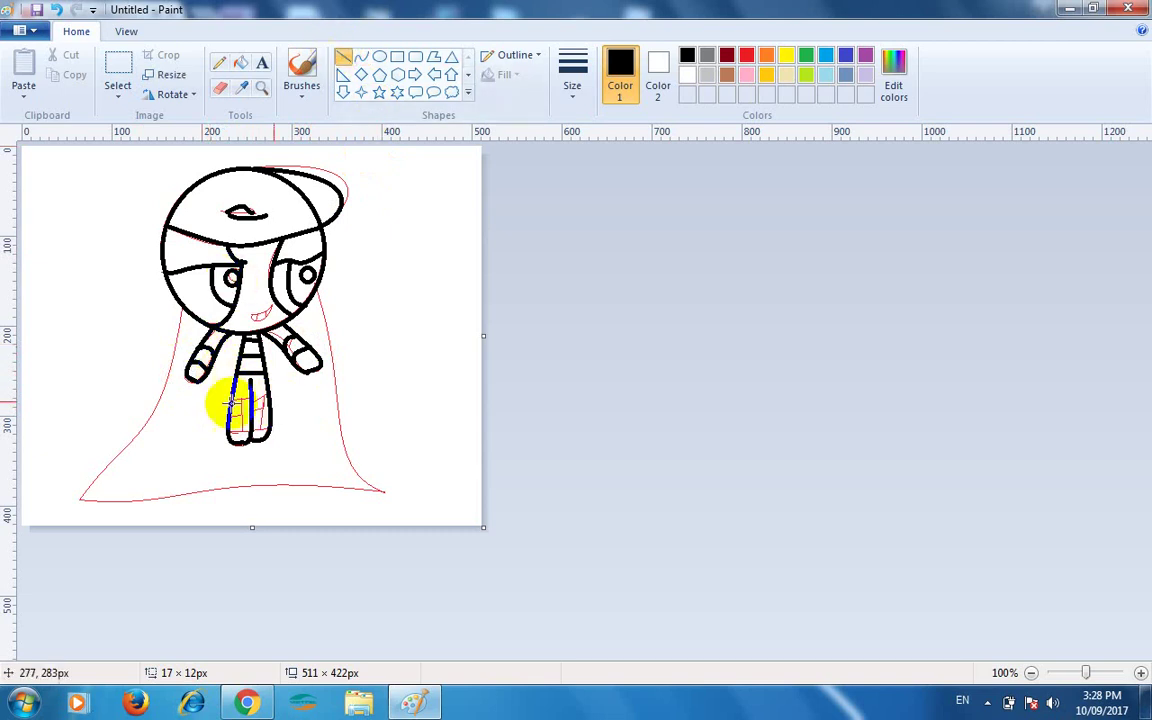
{"action": "mouse_move", "coordinate": [229, 399]}
{"action": "left_mouse_down"}
{"action": "mouse_move", "coordinate": [254, 400]}
{"action": "mouse_move", "coordinate": [212, 428]}
{"action": "mouse_move", "coordinate": [278, 429]}
{"action": "mouse_move", "coordinate": [258, 428]}
{"action": "left_mouse_up"}
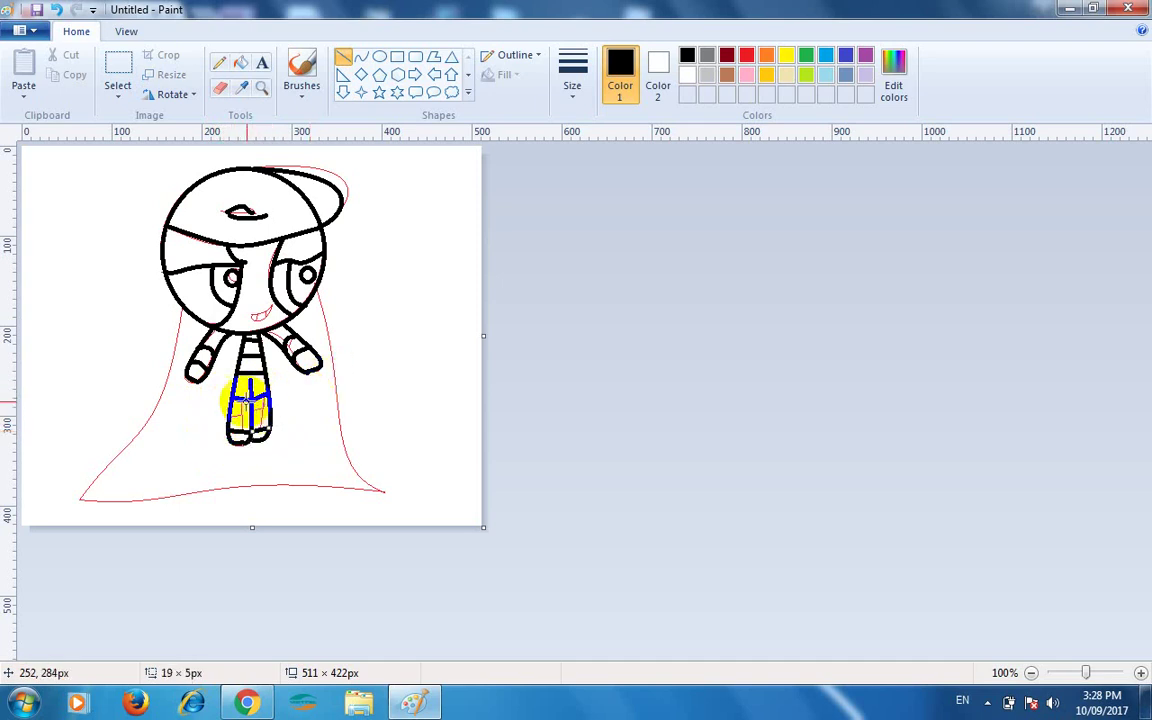
{"action": "left_click_drag", "start_coordinate": [242, 399], "coordinate": [245, 428]}
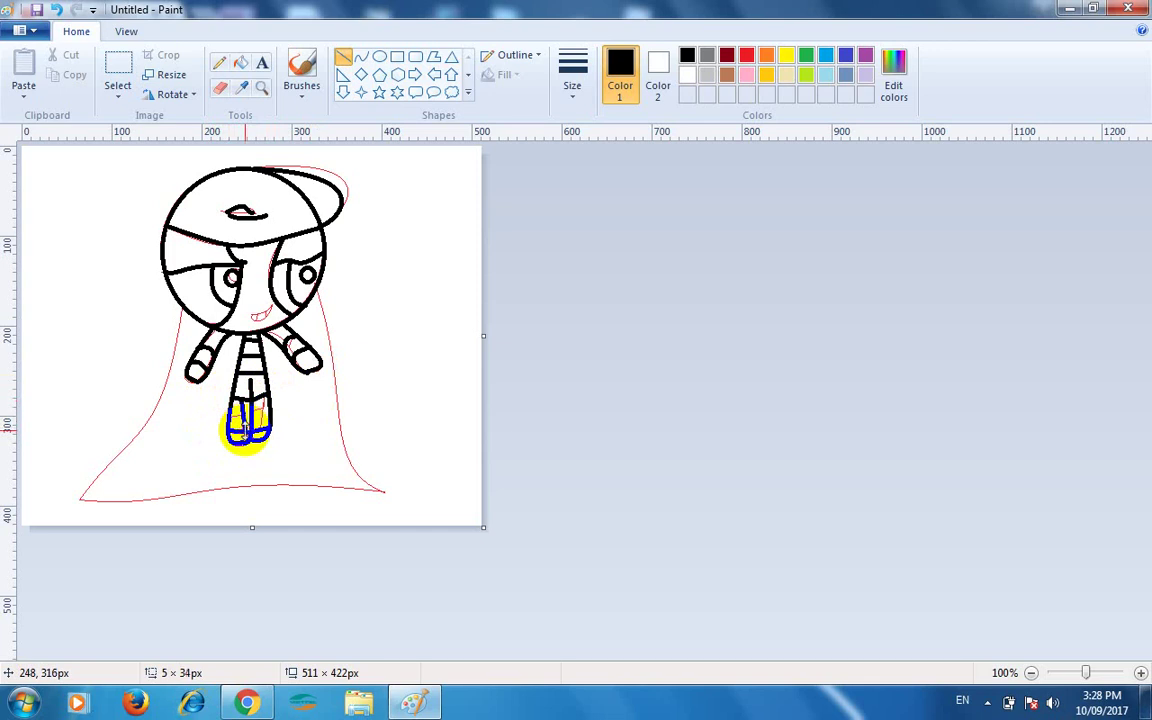
{"action": "mouse_move", "coordinate": [266, 401]}
{"action": "left_mouse_down"}
{"action": "mouse_move", "coordinate": [260, 425]}
{"action": "mouse_move", "coordinate": [232, 419]}
{"action": "mouse_move", "coordinate": [256, 413]}
{"action": "left_mouse_up"}
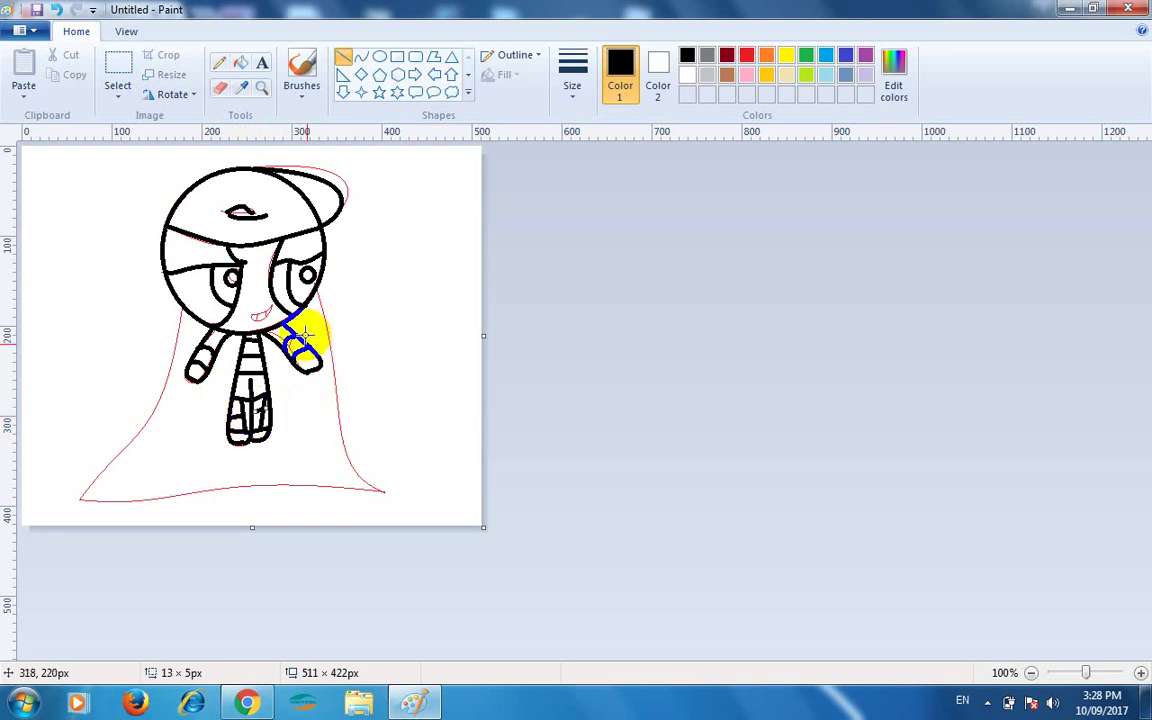
Trace the upper and lower edges of the smiling mouth with black curves, following the red sketch
{"action": "left_click", "coordinate": [361, 60]}
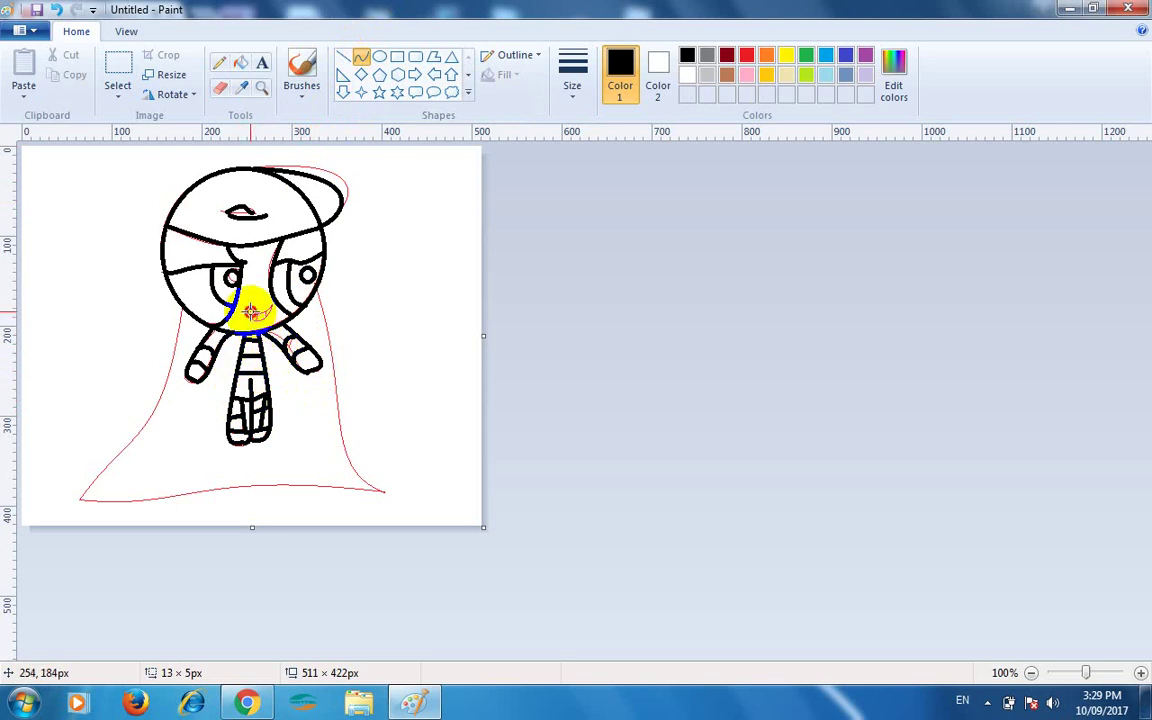
{"action": "left_click_drag", "start_coordinate": [252, 312], "coordinate": [274, 307]}
{"action": "left_click", "coordinate": [270, 421]}
{"action": "left_click_drag", "start_coordinate": [250, 310], "coordinate": [280, 325]}
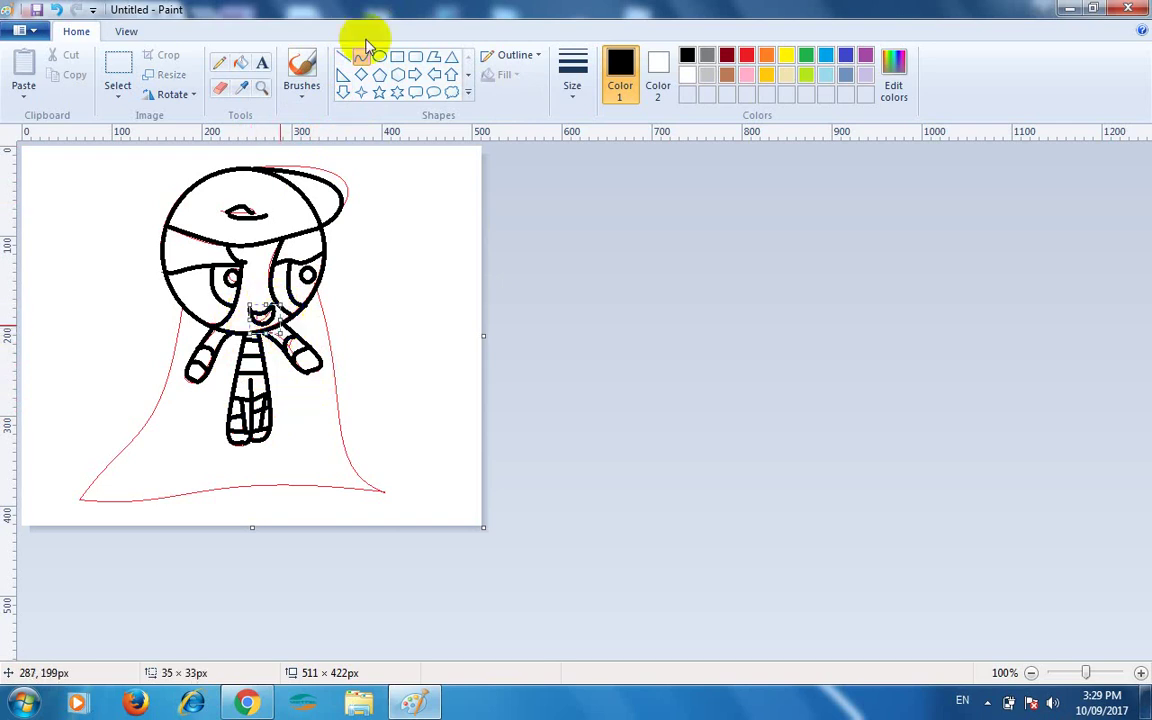
Clear the red sketch inside the mouth by filling it red and refilling it white, and set the drawing colour back to black
{"action": "left_click", "coordinate": [241, 63]}
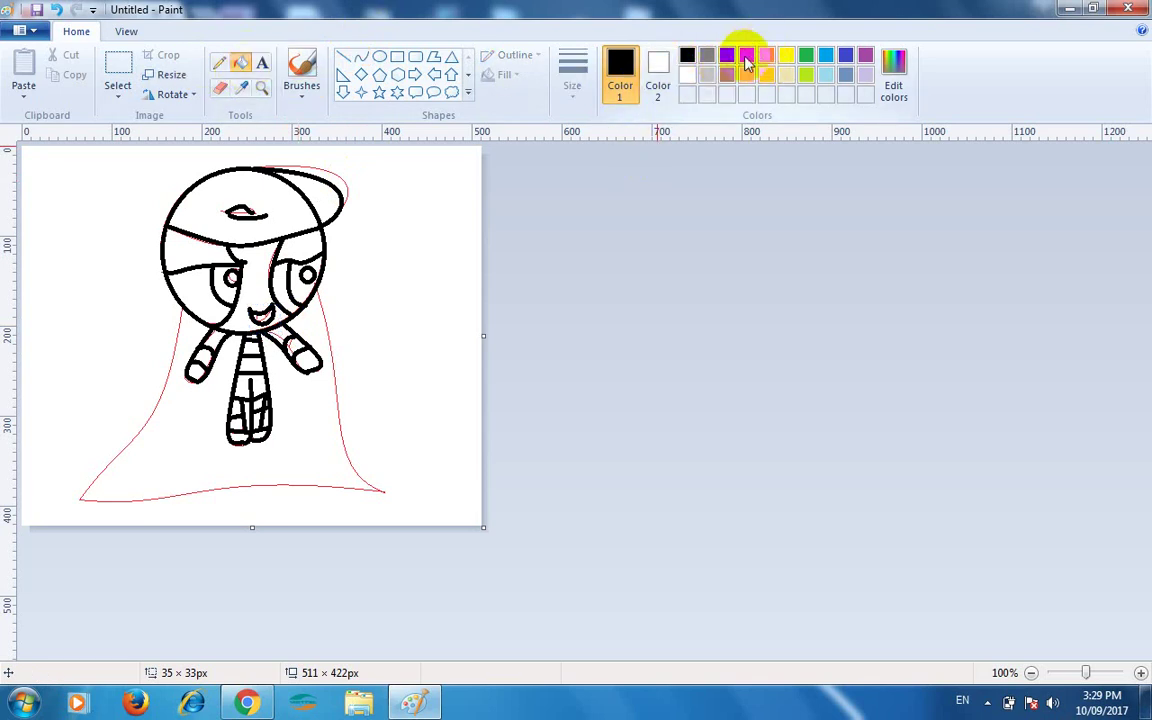
{"action": "left_click", "coordinate": [746, 55]}
{"action": "left_click", "coordinate": [266, 312]}
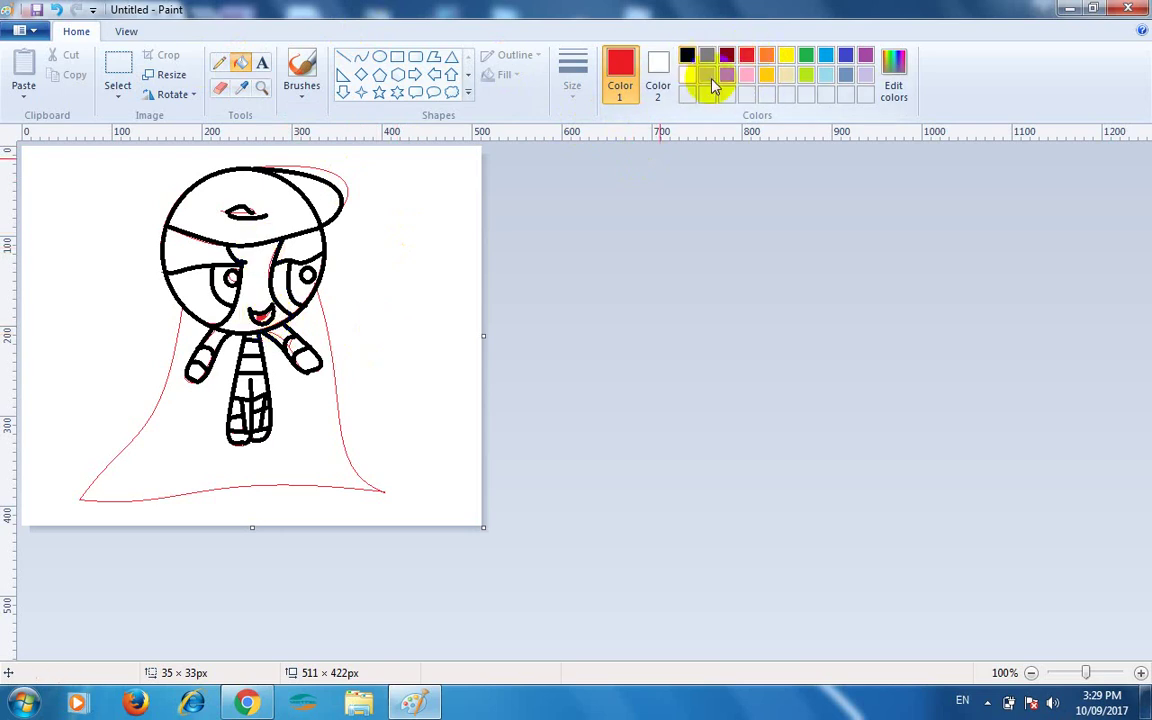
{"action": "left_click", "coordinate": [687, 76]}
{"action": "left_click", "coordinate": [264, 312]}
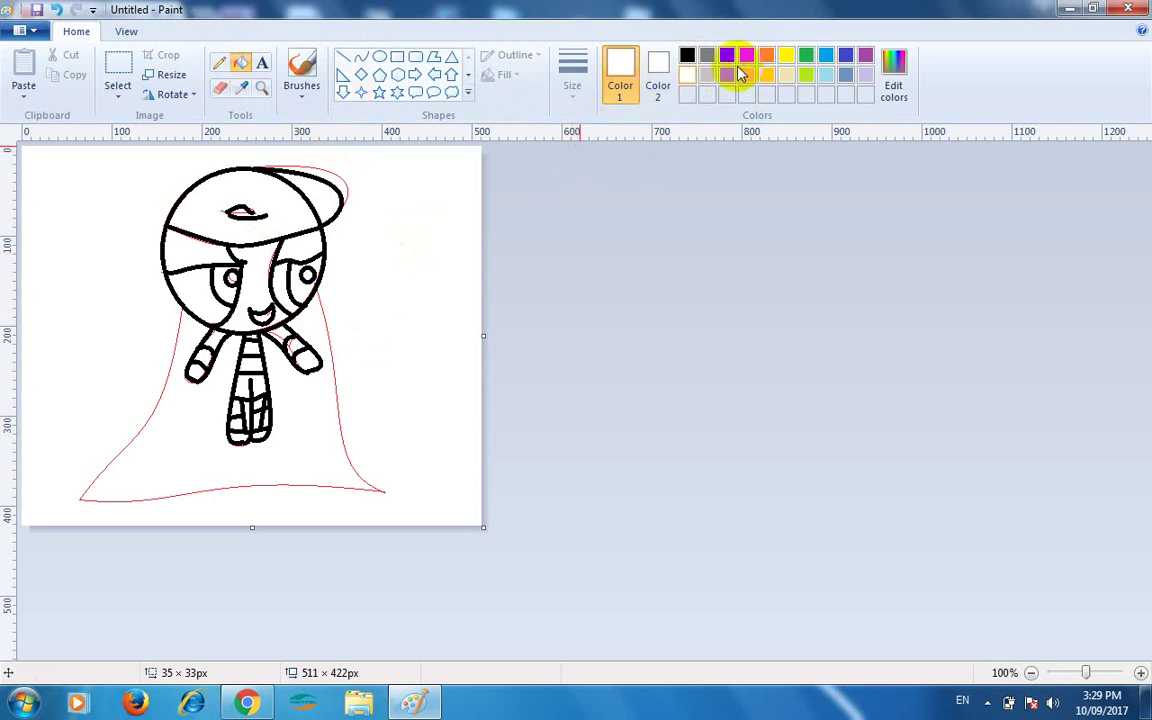
{"action": "left_click", "coordinate": [750, 56]}
{"action": "left_click", "coordinate": [262, 312]}
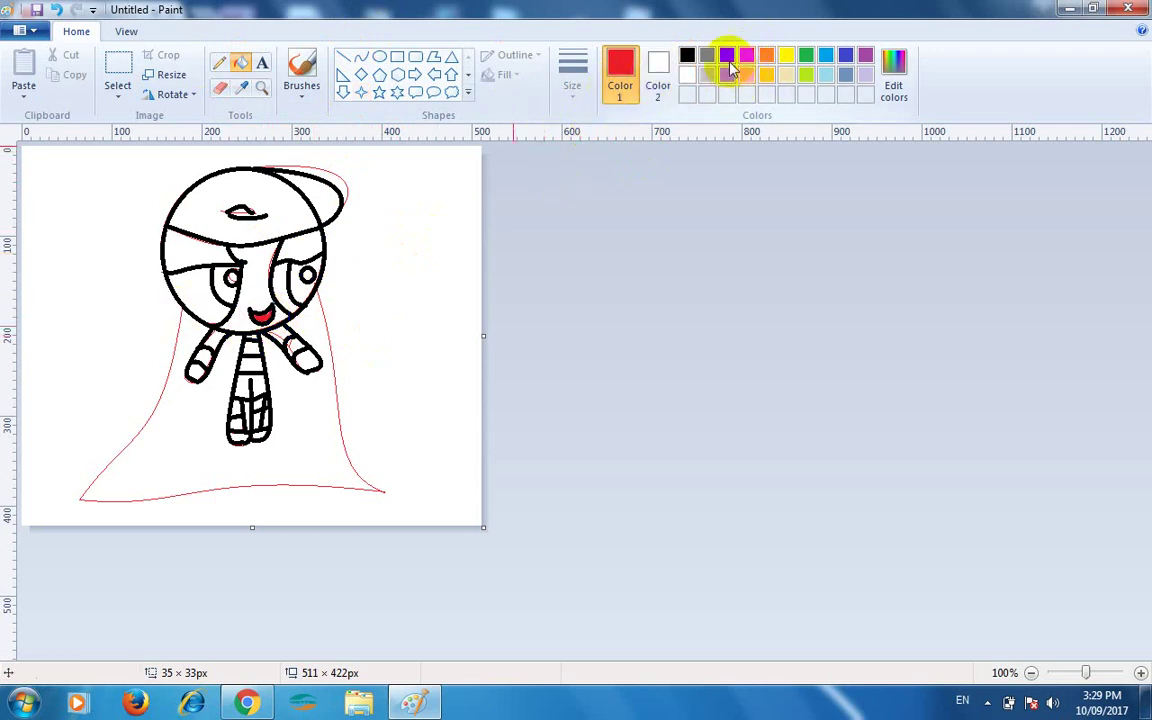
{"action": "left_click", "coordinate": [687, 77]}
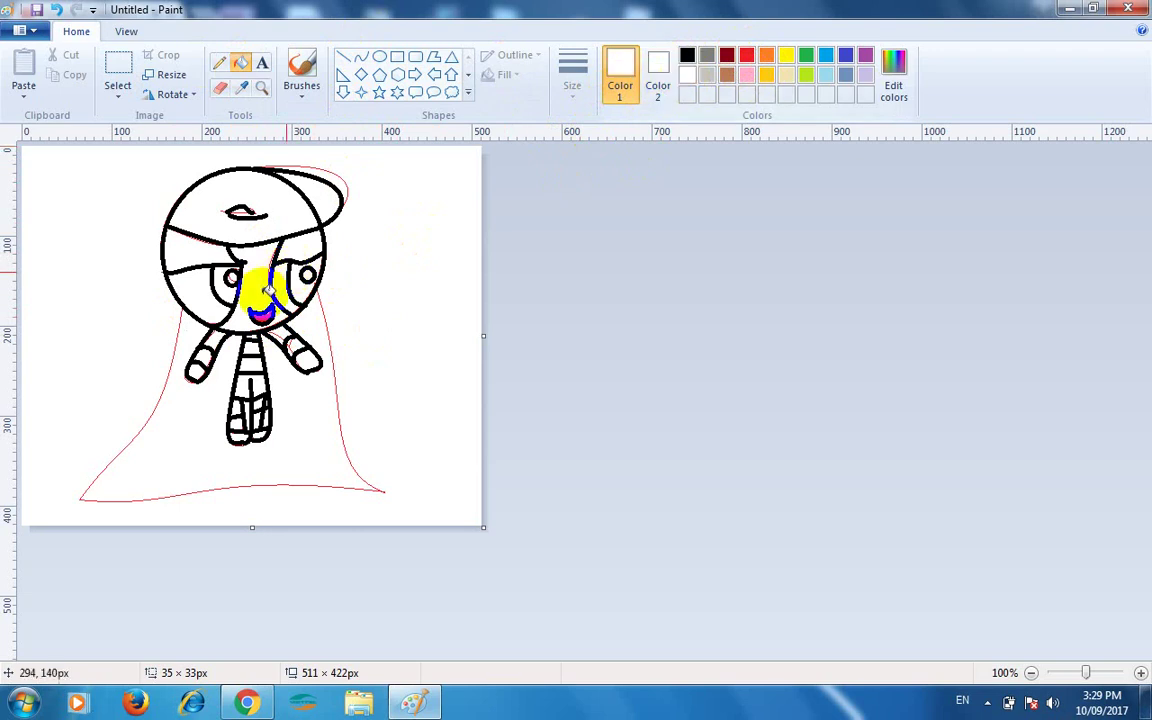
{"action": "left_click", "coordinate": [261, 312]}
{"action": "left_click", "coordinate": [687, 55]}
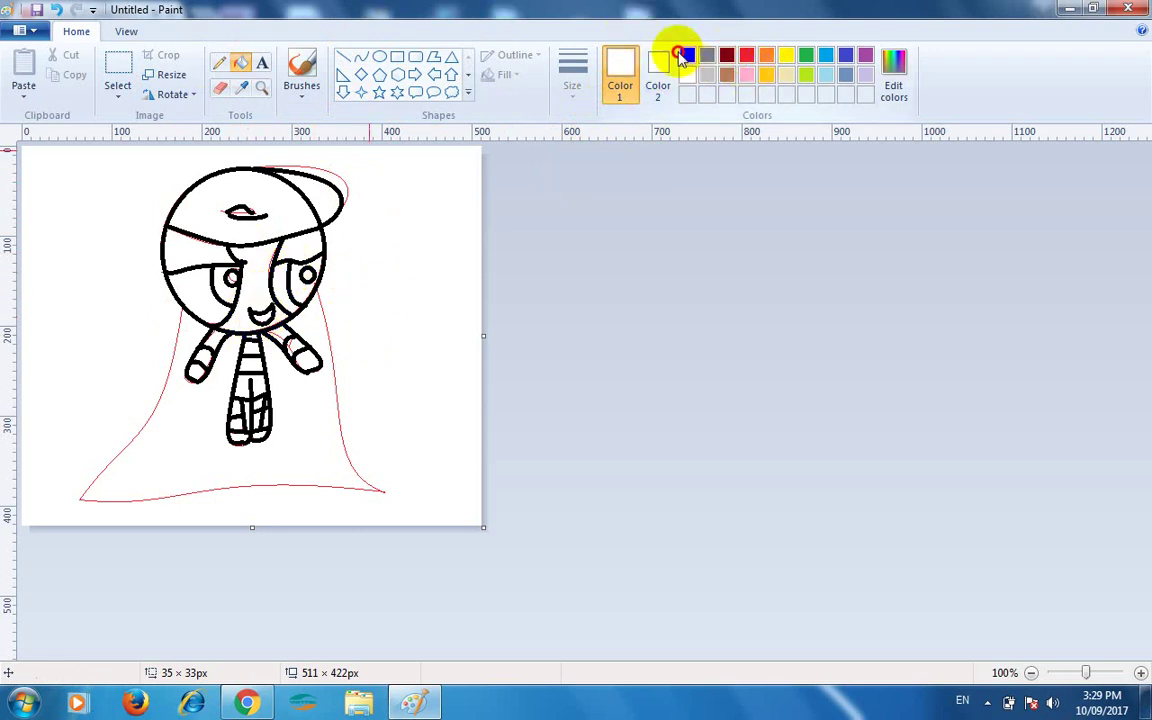
Try to divide the inside of the mouth into teeth with short black straight lines
{"action": "left_click", "coordinate": [361, 57]}
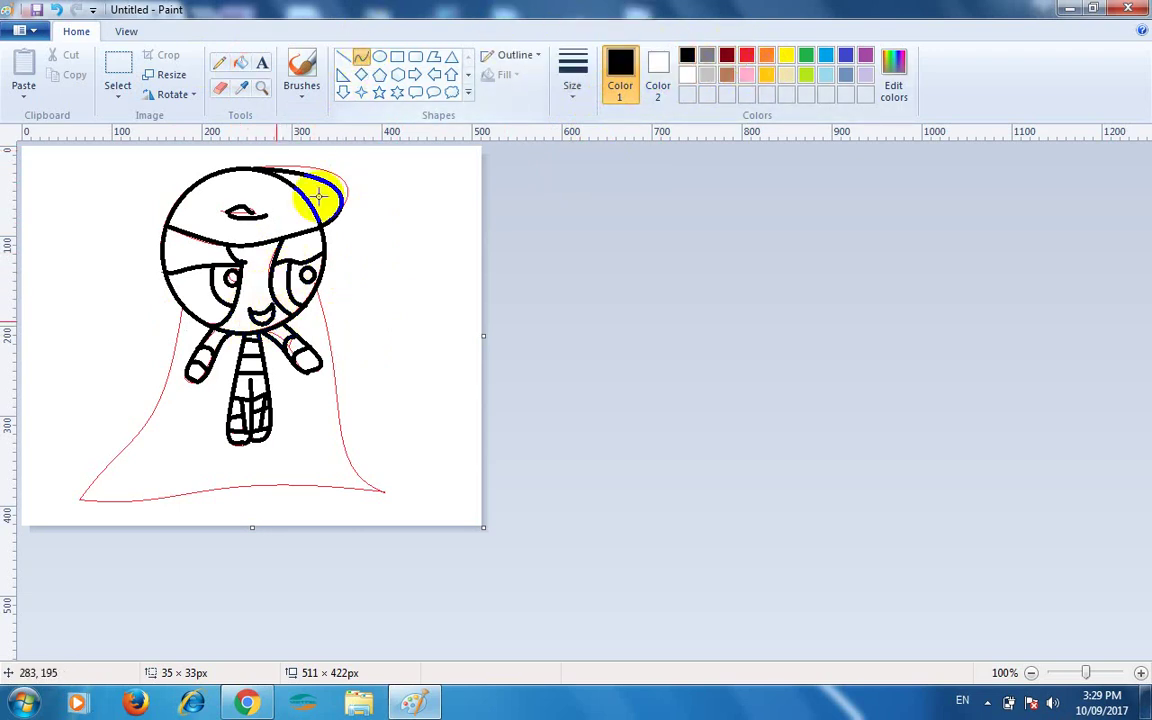
{"action": "left_click", "coordinate": [343, 57]}
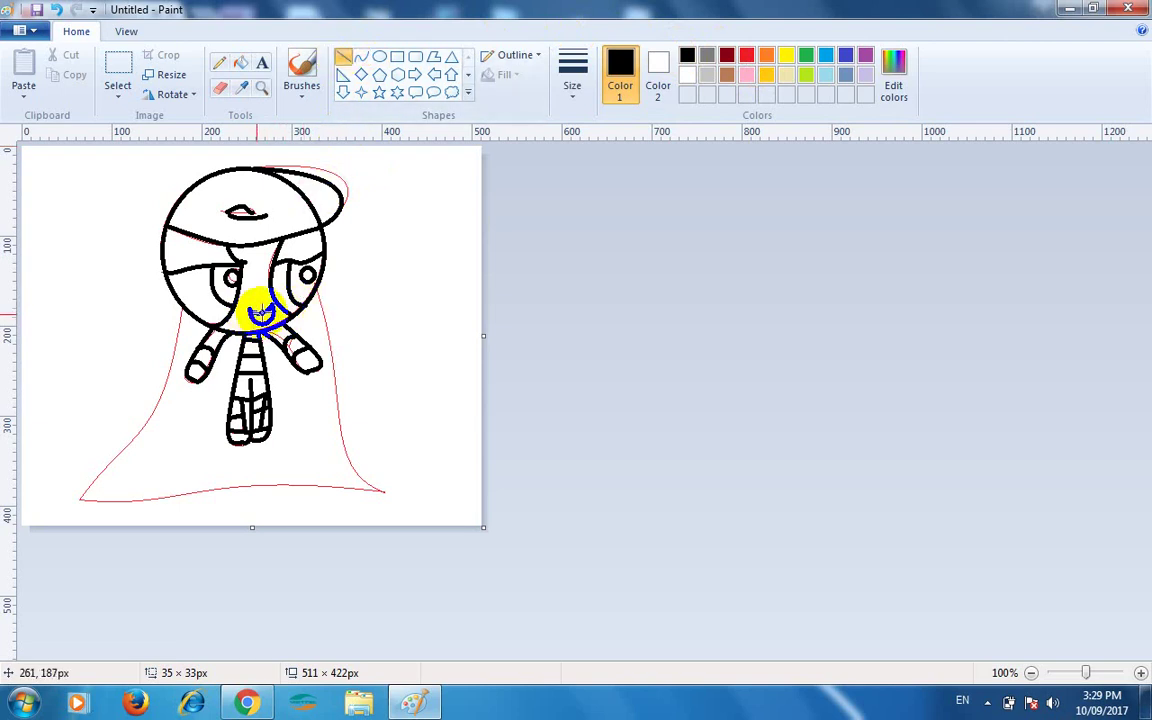
{"action": "left_click_drag", "start_coordinate": [262, 313], "coordinate": [260, 321]}
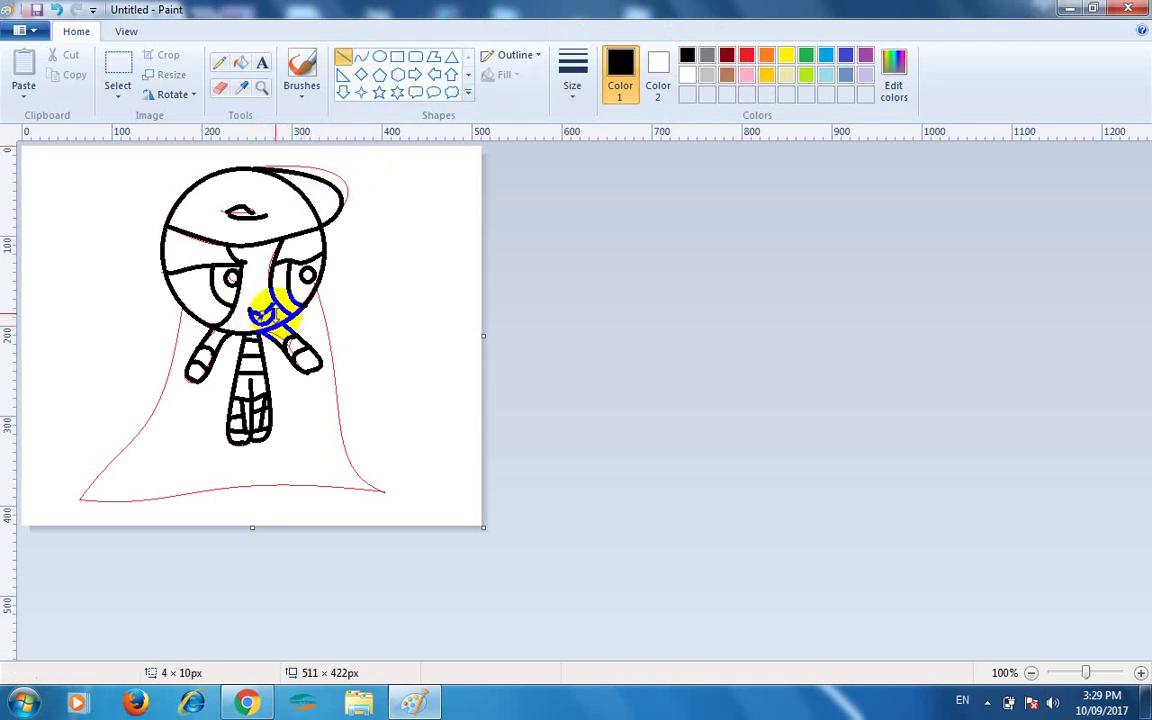
{"action": "left_click", "coordinate": [294, 371]}
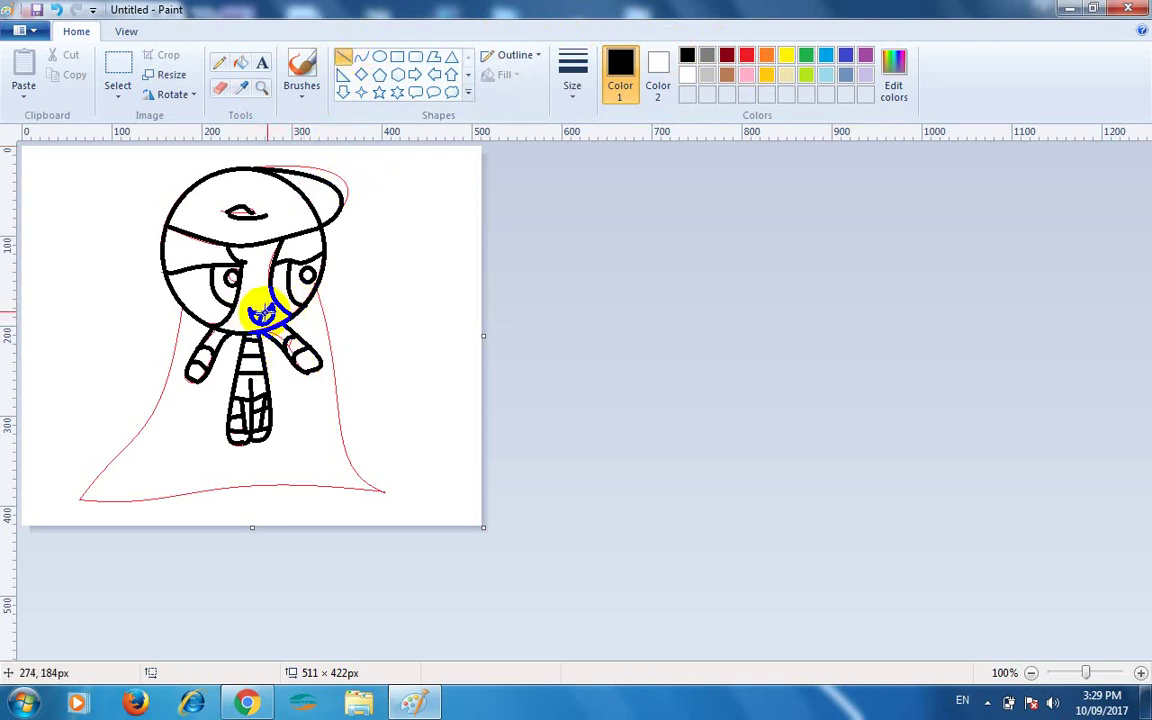
{"action": "left_click_drag", "start_coordinate": [268, 312], "coordinate": [272, 321]}
{"action": "left_click", "coordinate": [288, 410]}
{"action": "left_click_drag", "start_coordinate": [261, 314], "coordinate": [257, 321]}
{"action": "left_click", "coordinate": [273, 367]}
Draw a black curve across the inside of the mouth and touch it up with the Pencil
{"action": "left_click", "coordinate": [366, 59]}
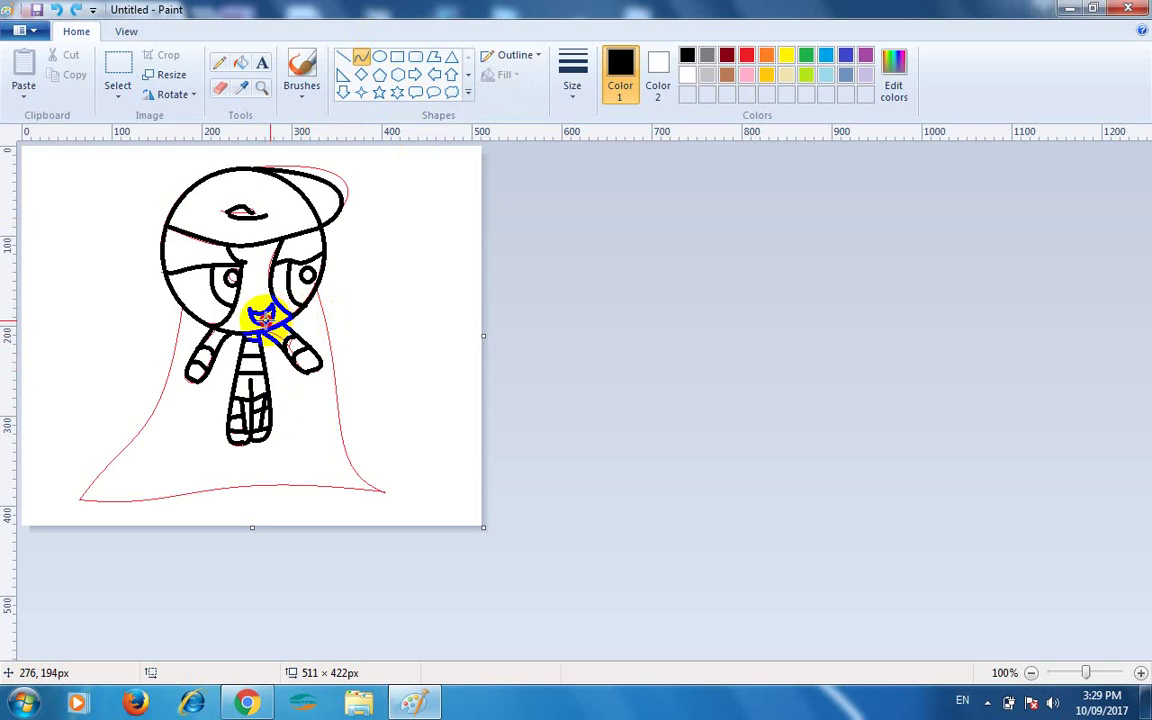
{"action": "left_click_drag", "start_coordinate": [270, 321], "coordinate": [255, 317]}
{"action": "left_click", "coordinate": [257, 373]}
{"action": "left_click", "coordinate": [216, 65]}
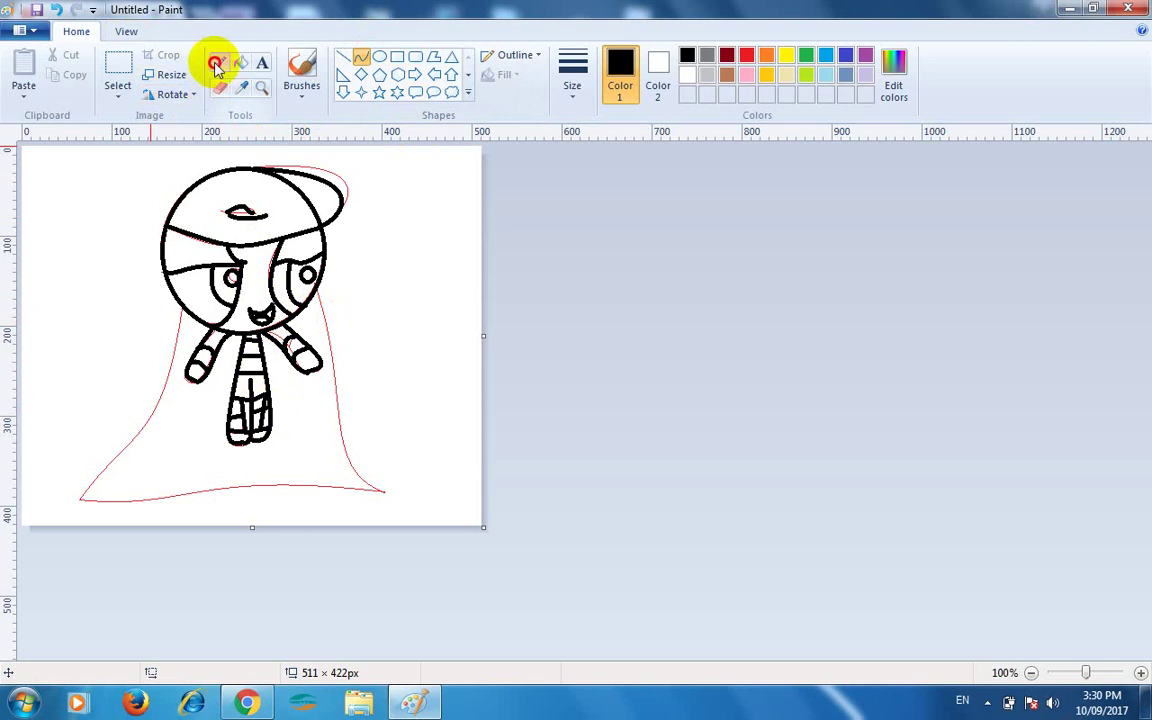
{"action": "left_click", "coordinate": [215, 64]}
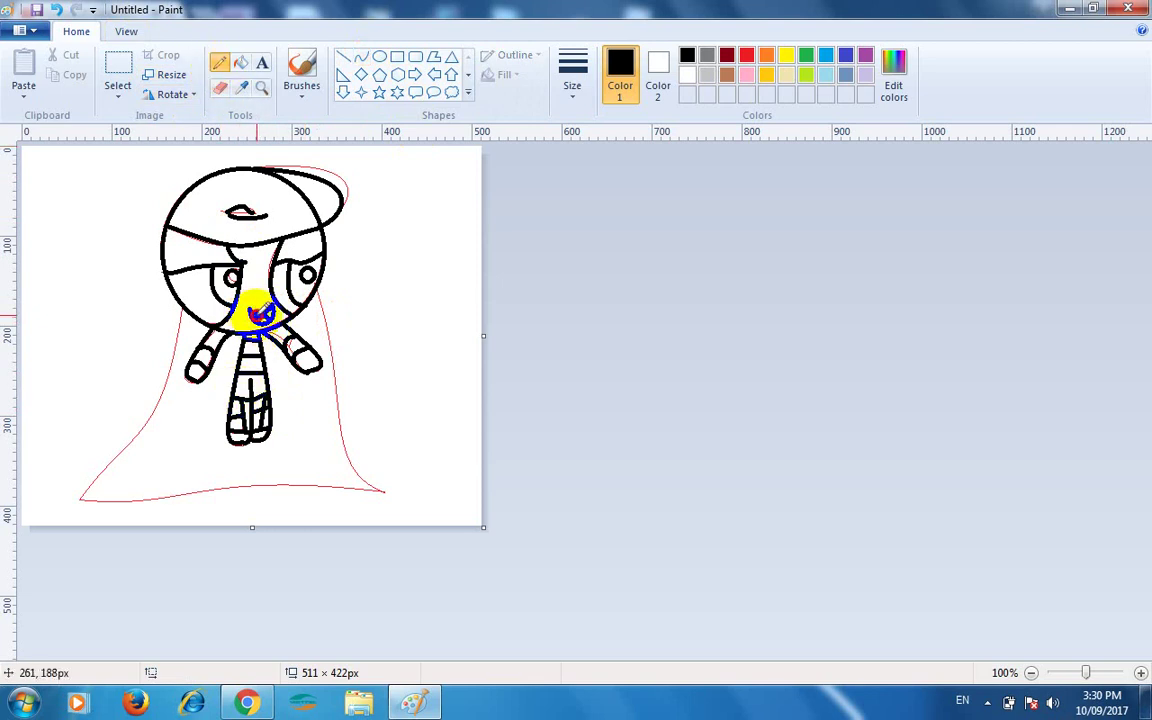
{"action": "left_click_drag", "start_coordinate": [257, 316], "coordinate": [268, 314]}
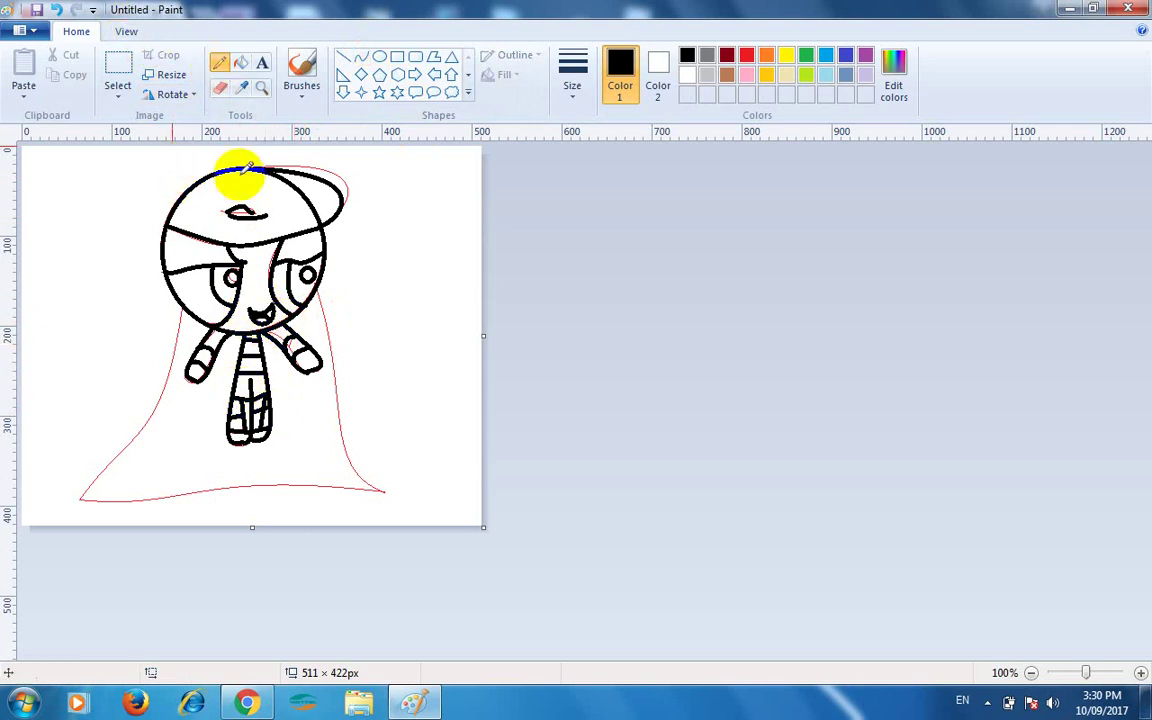
Try two black curves along the cape's left edge and undo them
{"action": "left_click", "coordinate": [365, 51]}
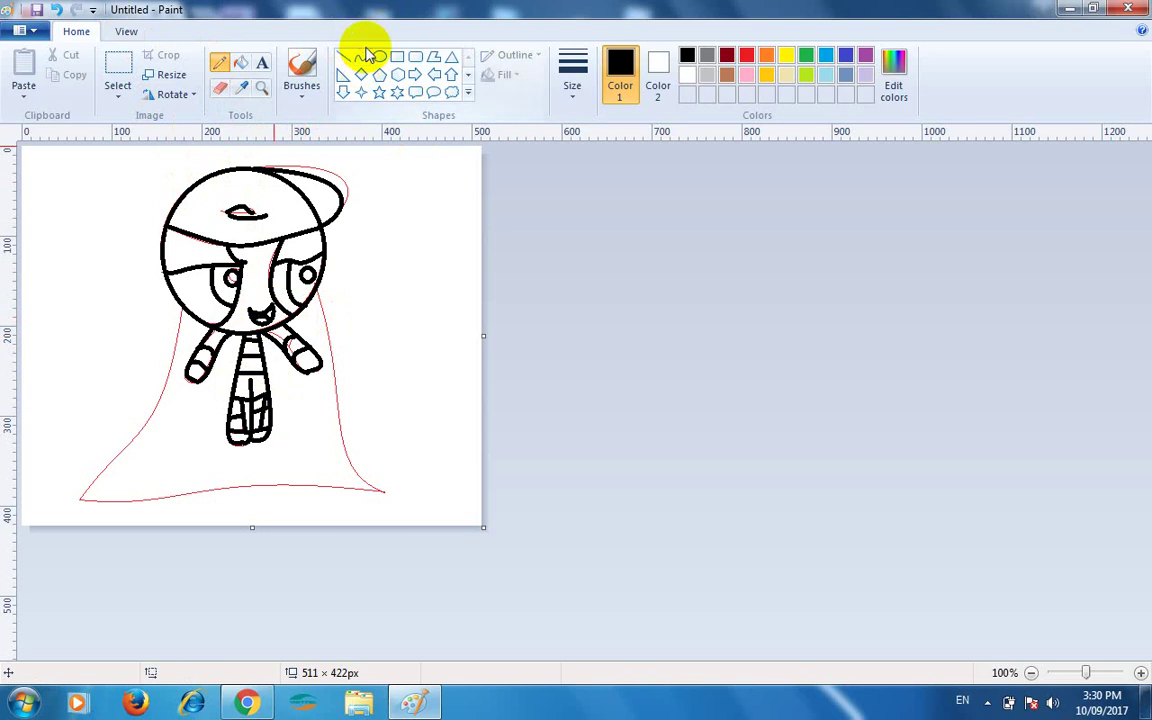
{"action": "left_click", "coordinate": [359, 57]}
{"action": "mouse_move", "coordinate": [181, 309]}
{"action": "left_mouse_down"}
{"action": "mouse_move", "coordinate": [148, 428]}
{"action": "mouse_move", "coordinate": [62, 503]}
{"action": "left_mouse_up"}
{"action": "left_click_drag", "start_coordinate": [149, 408], "coordinate": [121, 423]}
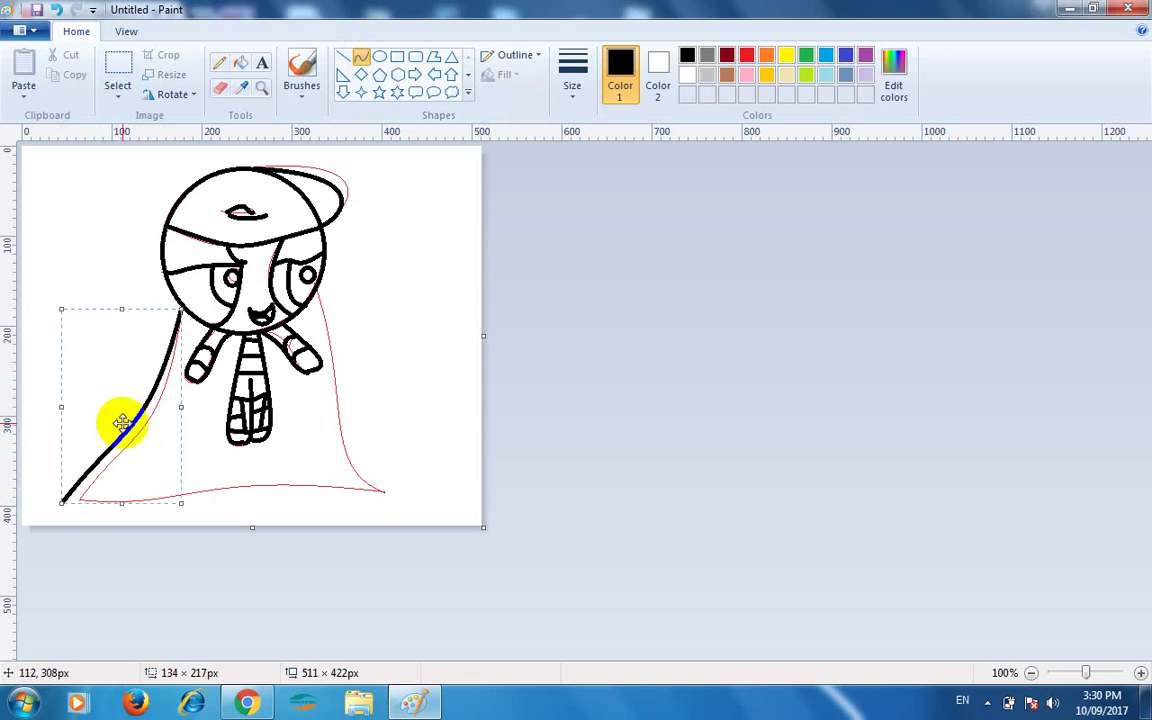
{"action": "key", "text": "ctrl+z"}
{"action": "left_click_drag", "start_coordinate": [180, 318], "coordinate": [80, 499]}
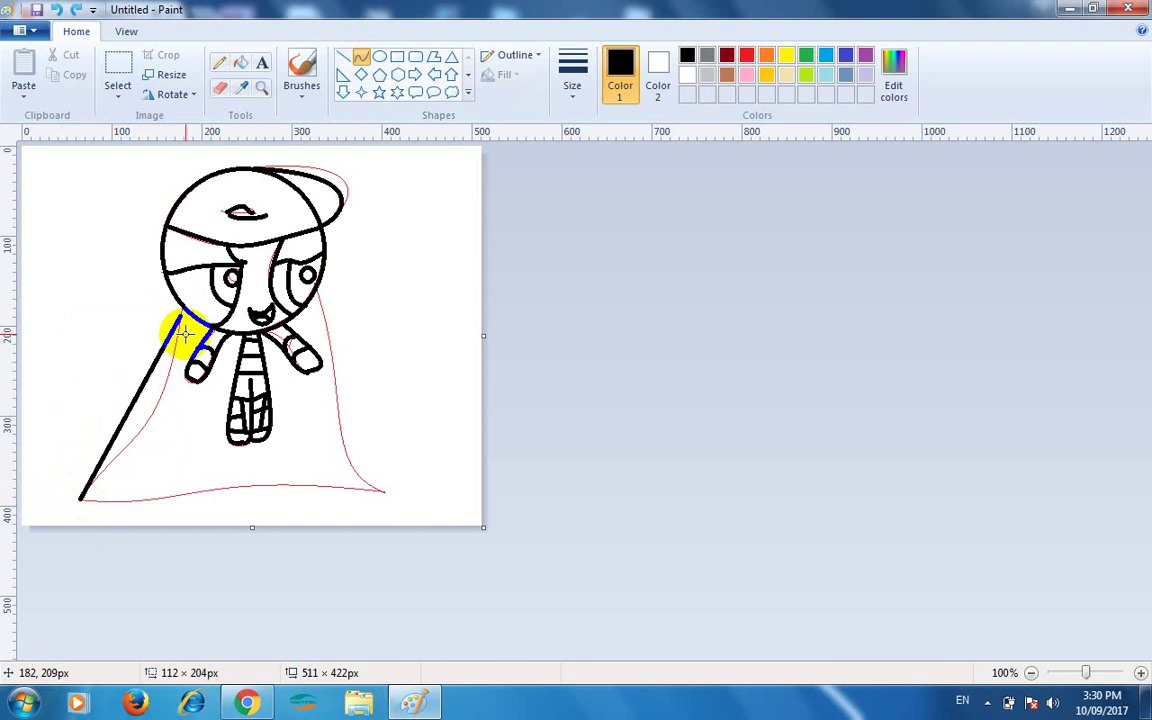
{"action": "key", "text": "ctrl+z"}
Trace the cape's left edge and its right edge, about 103 × 225 px, with bent black curves
{"action": "left_click_drag", "start_coordinate": [182, 307], "coordinate": [77, 507]}
{"action": "left_click_drag", "start_coordinate": [145, 370], "coordinate": [140, 403]}
{"action": "left_click_drag", "start_coordinate": [314, 294], "coordinate": [406, 494]}
{"action": "left_click_drag", "start_coordinate": [354, 465], "coordinate": [371, 456]}
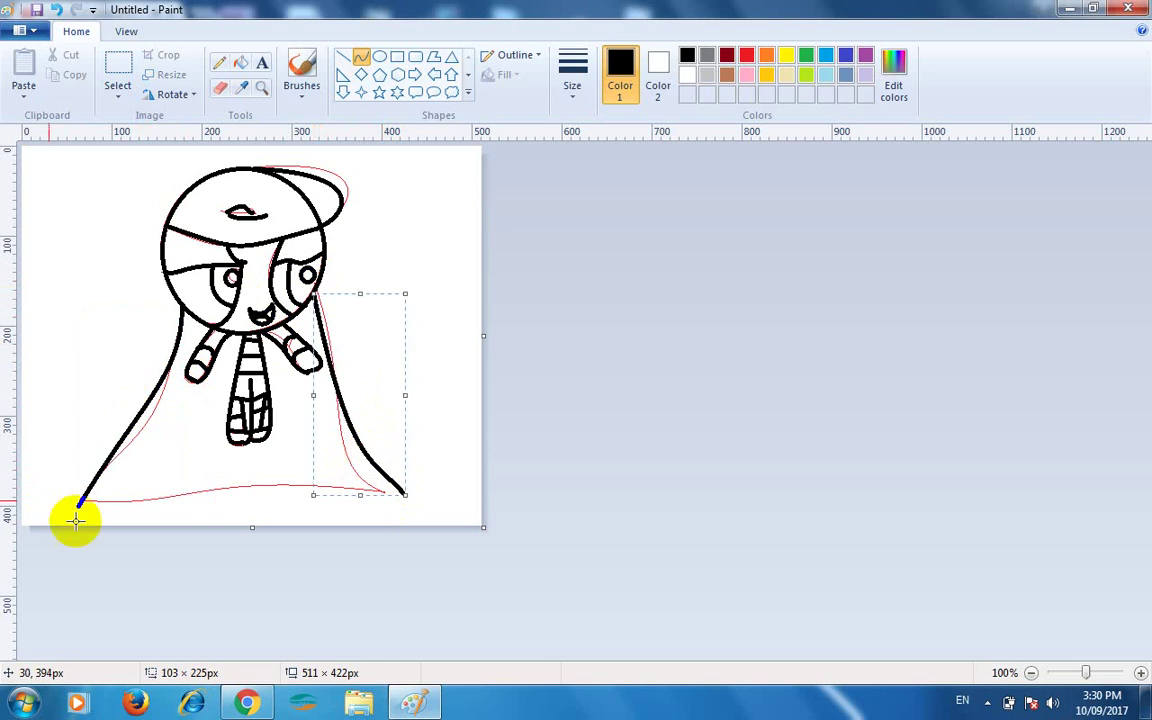
Trace the cape's wavy bottom edge with a black curve about 361 × 48 px joining both corners, and activate the Select tool
{"action": "left_click_drag", "start_coordinate": [80, 505], "coordinate": [403, 497]}
{"action": "left_click_drag", "start_coordinate": [310, 465], "coordinate": [312, 465]}
{"action": "left_click", "coordinate": [312, 507]}
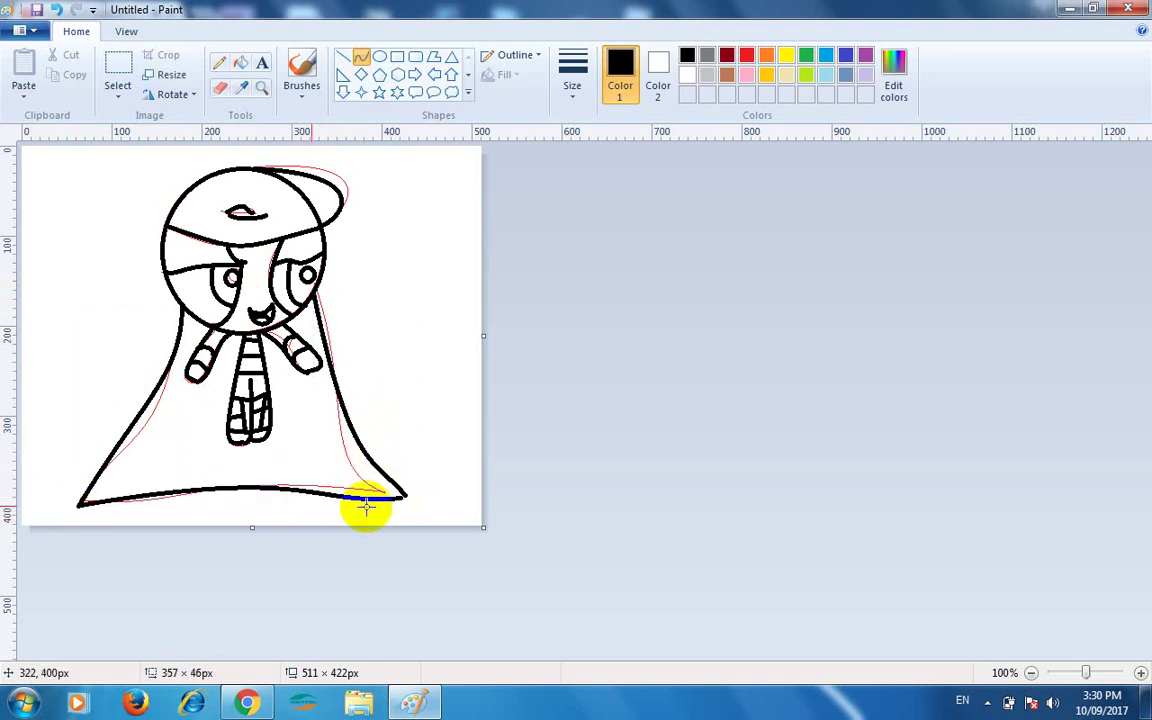
{"action": "left_click_drag", "start_coordinate": [401, 504], "coordinate": [403, 503]}
{"action": "left_click_drag", "start_coordinate": [81, 506], "coordinate": [81, 508]}
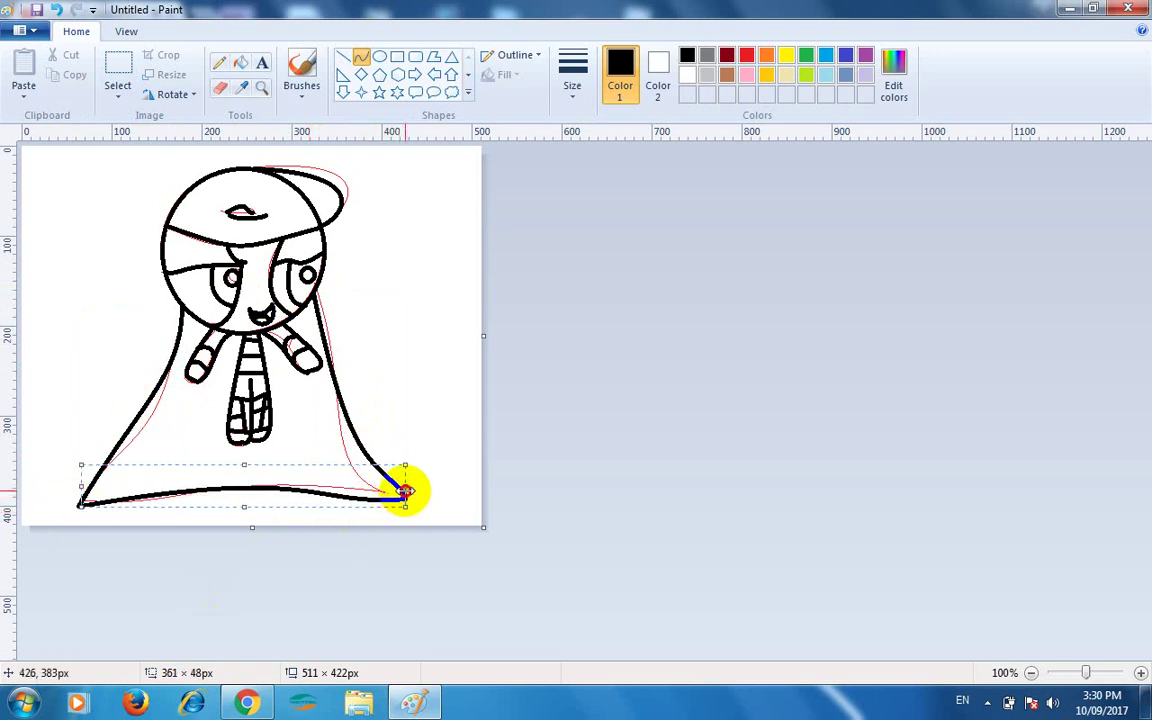
{"action": "left_click", "coordinate": [537, 551]}
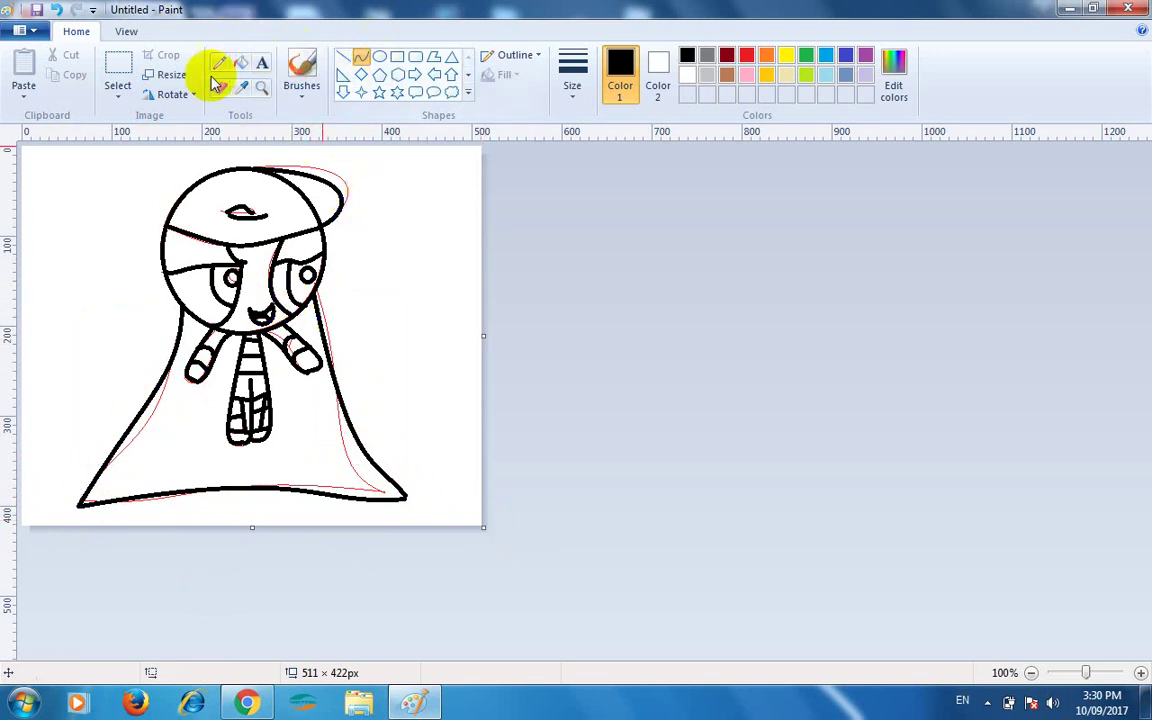
{"action": "left_click", "coordinate": [118, 72]}
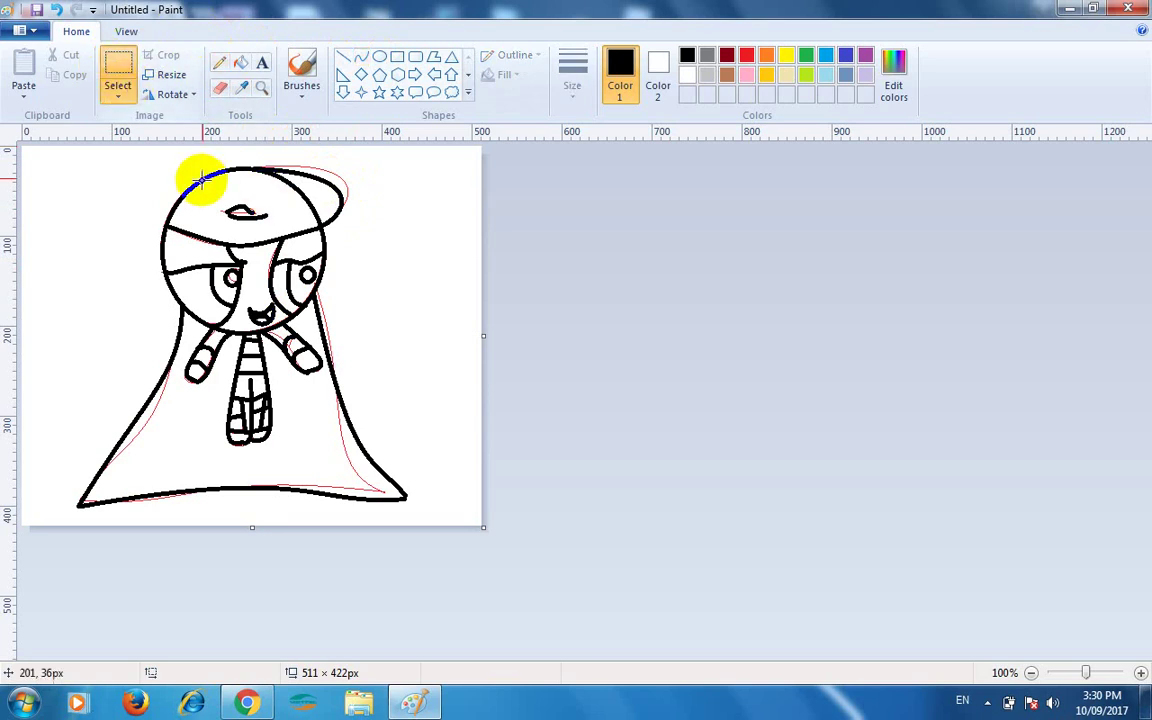
Select the small mark on the cap with a frame about 70 × 48 px and delete it
{"action": "left_click_drag", "start_coordinate": [218, 190], "coordinate": [288, 238]}
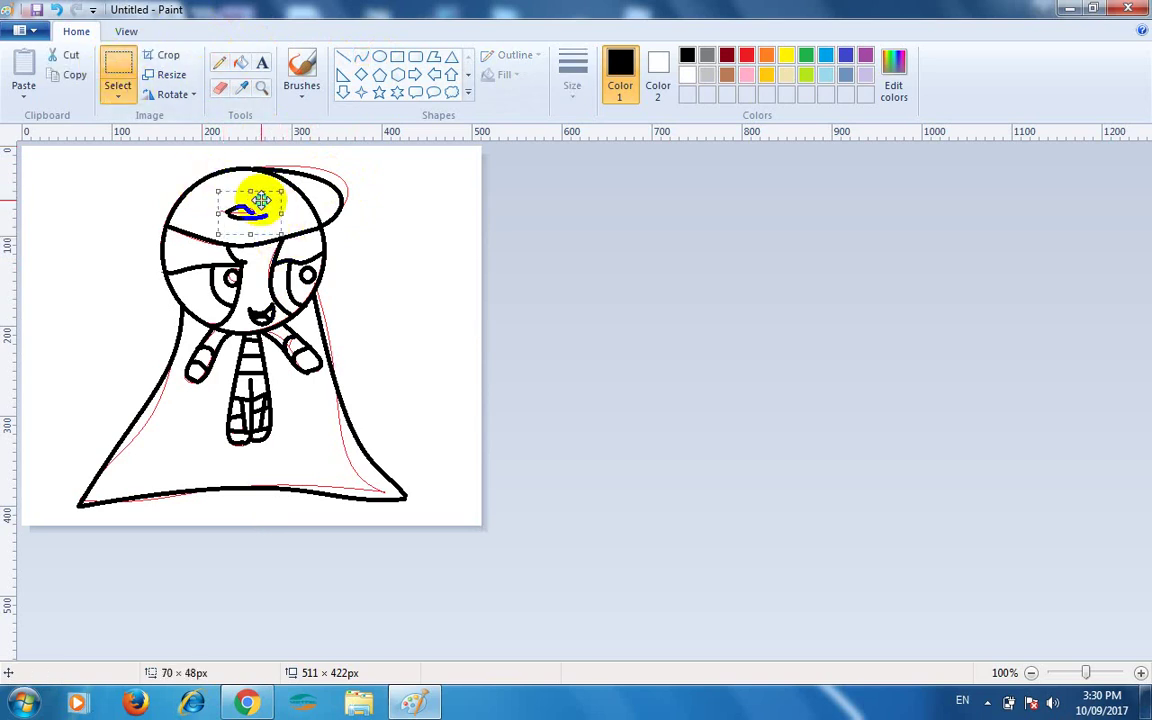
{"action": "right_click", "coordinate": [262, 201]}
{"action": "left_click", "coordinate": [312, 333]}
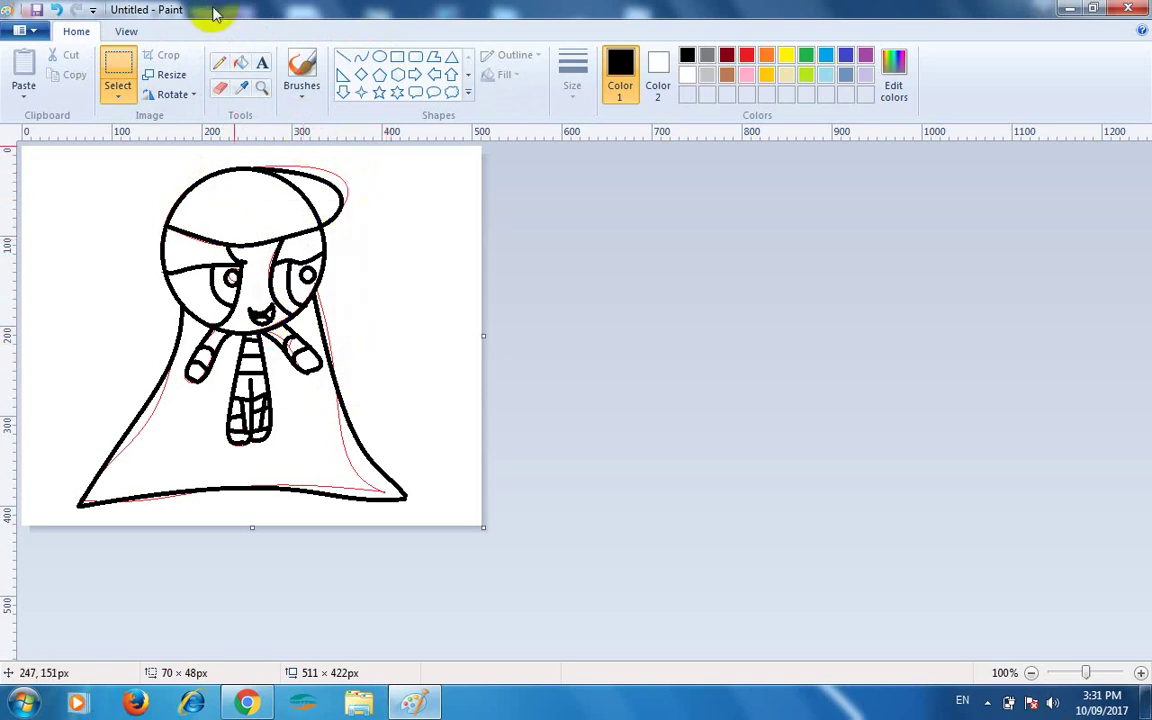
Fill the background, the cape and the character's right-hand arm sections with red
{"action": "left_click", "coordinate": [240, 62]}
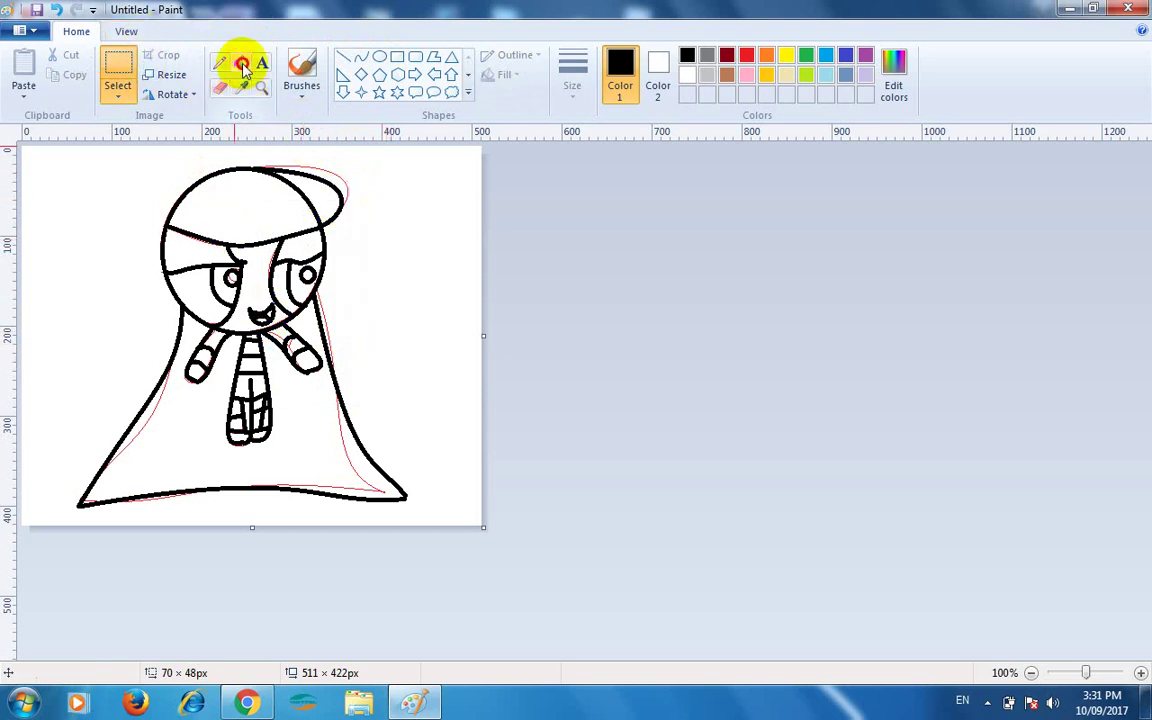
{"action": "left_click", "coordinate": [746, 55]}
{"action": "left_click", "coordinate": [340, 232]}
{"action": "left_click", "coordinate": [303, 395]}
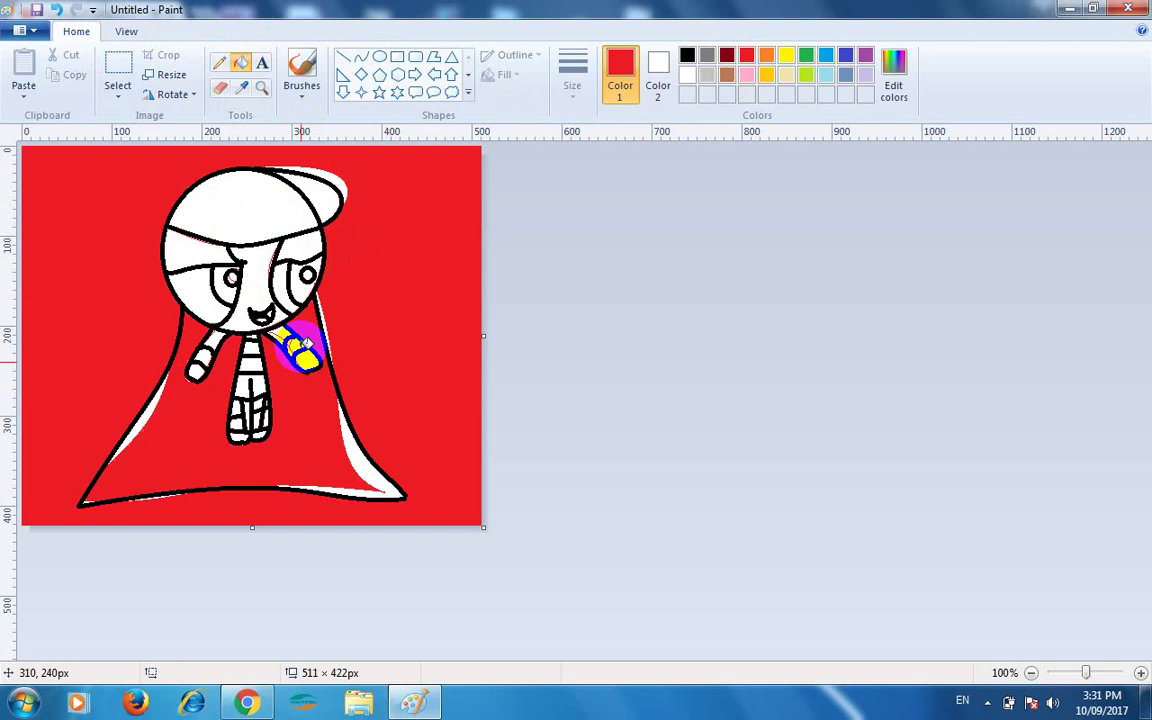
{"action": "left_click", "coordinate": [297, 344]}
{"action": "left_click", "coordinate": [307, 361]}
Fill the face centre, the right eye area, the hair beside it and the cap with its brim red
{"action": "left_click", "coordinate": [259, 280]}
{"action": "left_click", "coordinate": [282, 276]}
{"action": "left_click", "coordinate": [296, 277]}
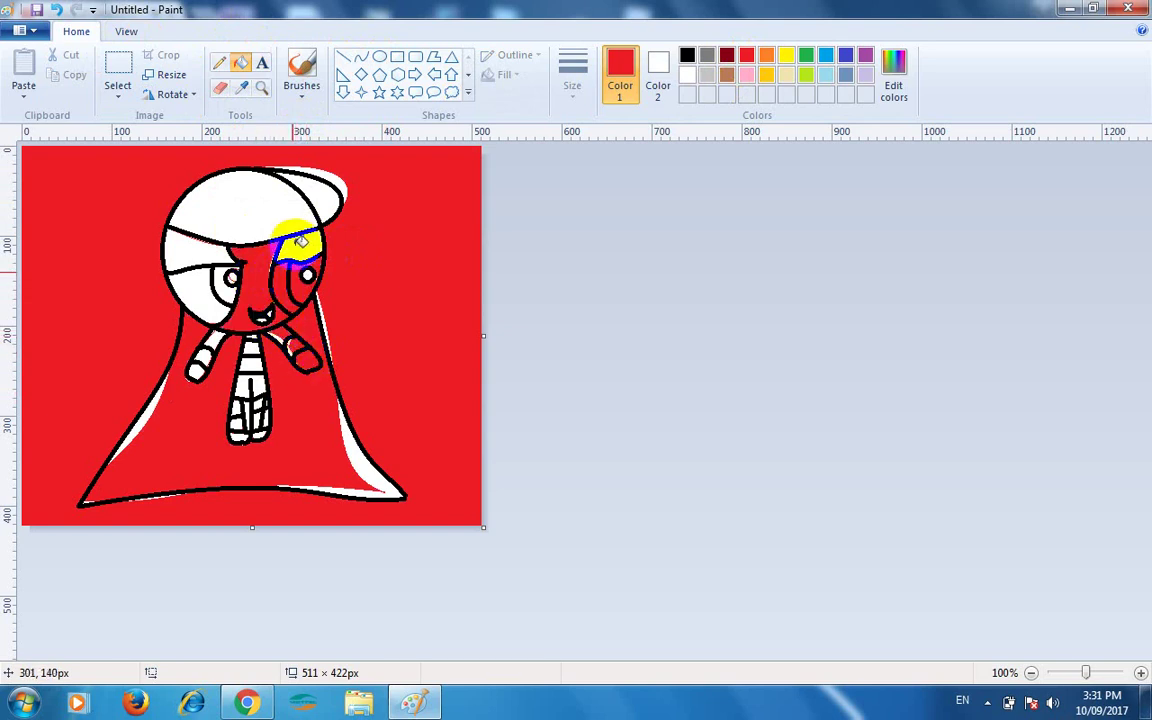
{"action": "left_click", "coordinate": [299, 244]}
{"action": "left_click", "coordinate": [276, 200]}
{"action": "left_click", "coordinate": [318, 198]}
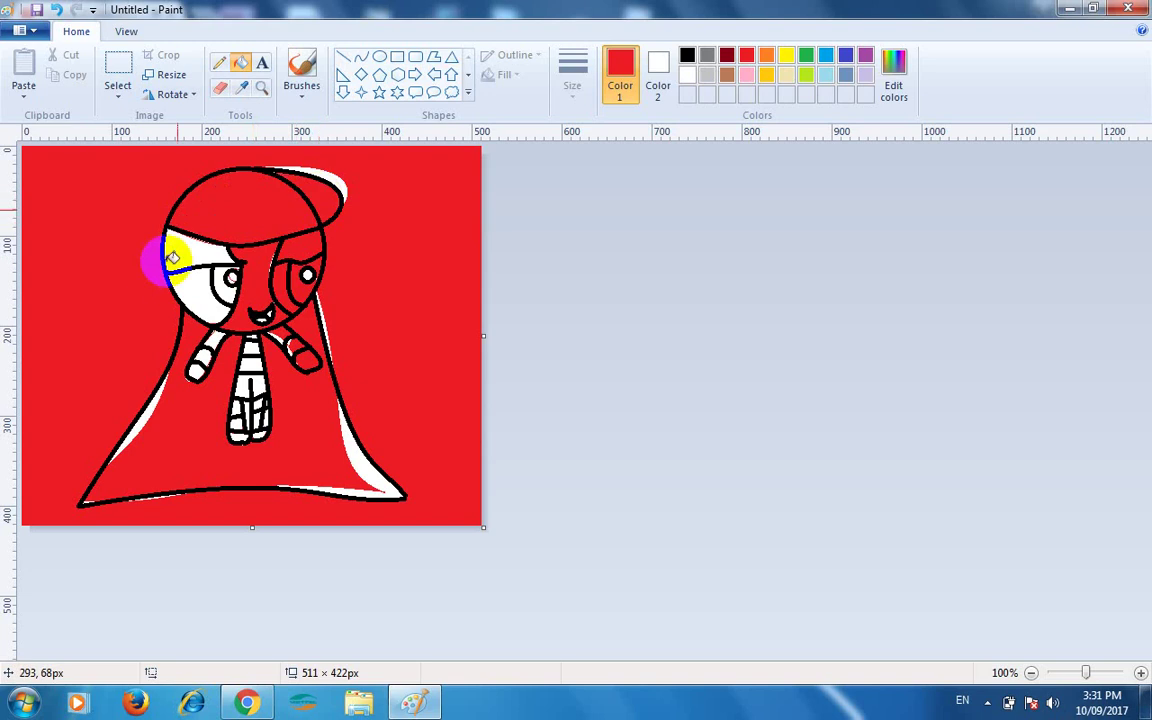
Fill the left hair section, the left side of the face and the right pupil red
{"action": "left_click", "coordinate": [182, 259]}
{"action": "left_click", "coordinate": [200, 284]}
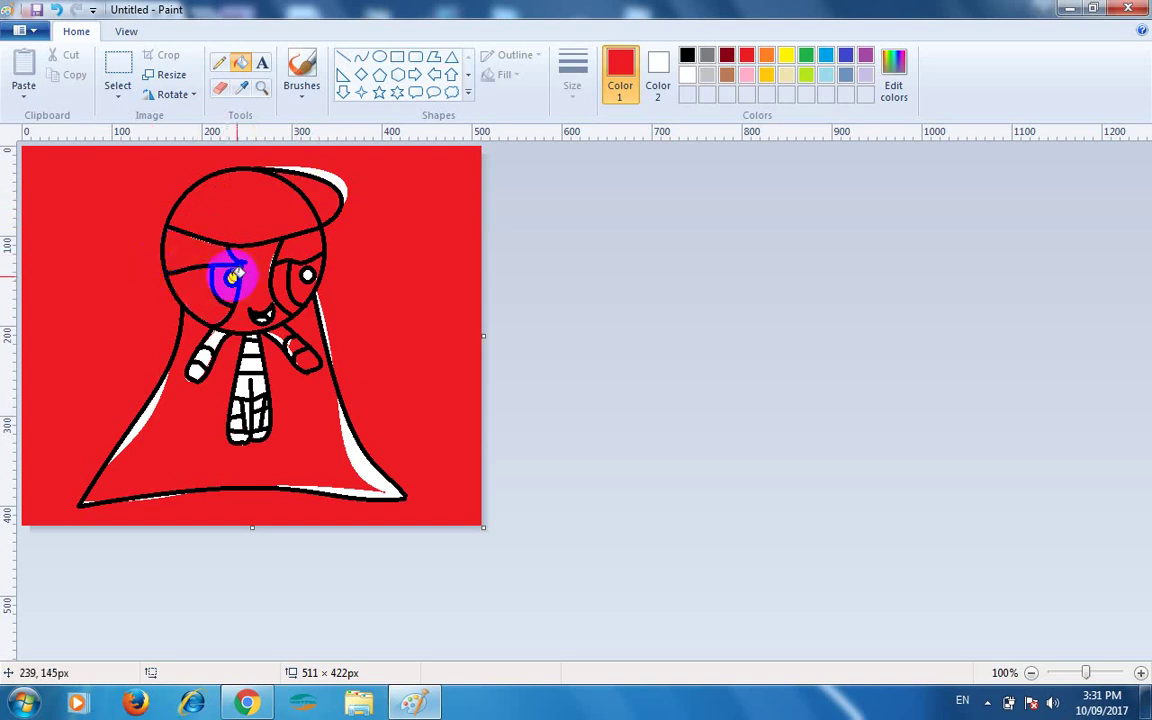
{"action": "left_click", "coordinate": [310, 272]}
{"action": "left_click", "coordinate": [307, 274]}
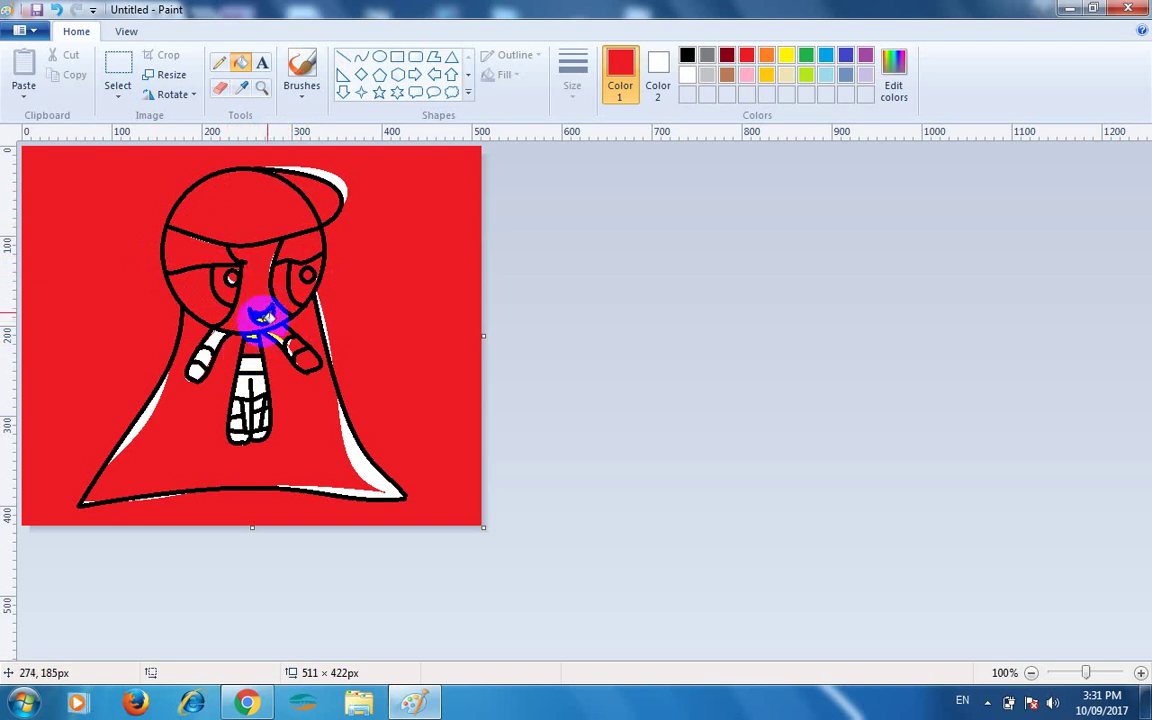
Fill the torso, legs, boots and left arm with red, undoing any fill that recolours the black outline
{"action": "left_click", "coordinate": [262, 315]}
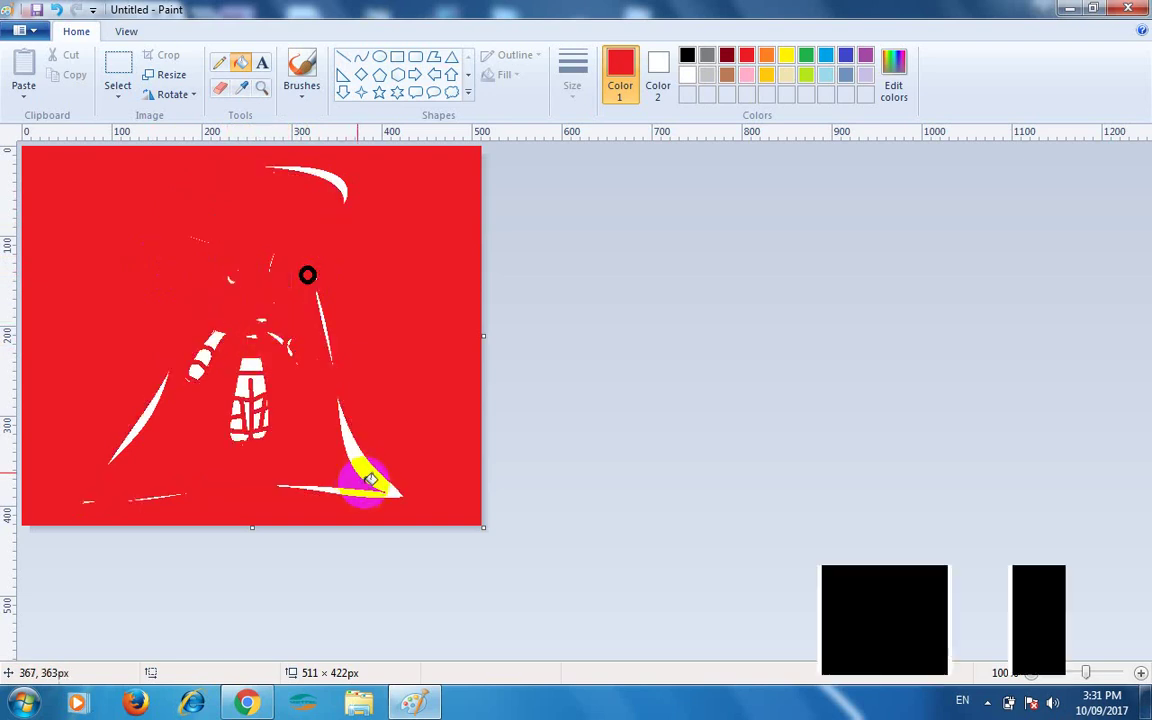
{"action": "key", "text": "ctrl+z"}
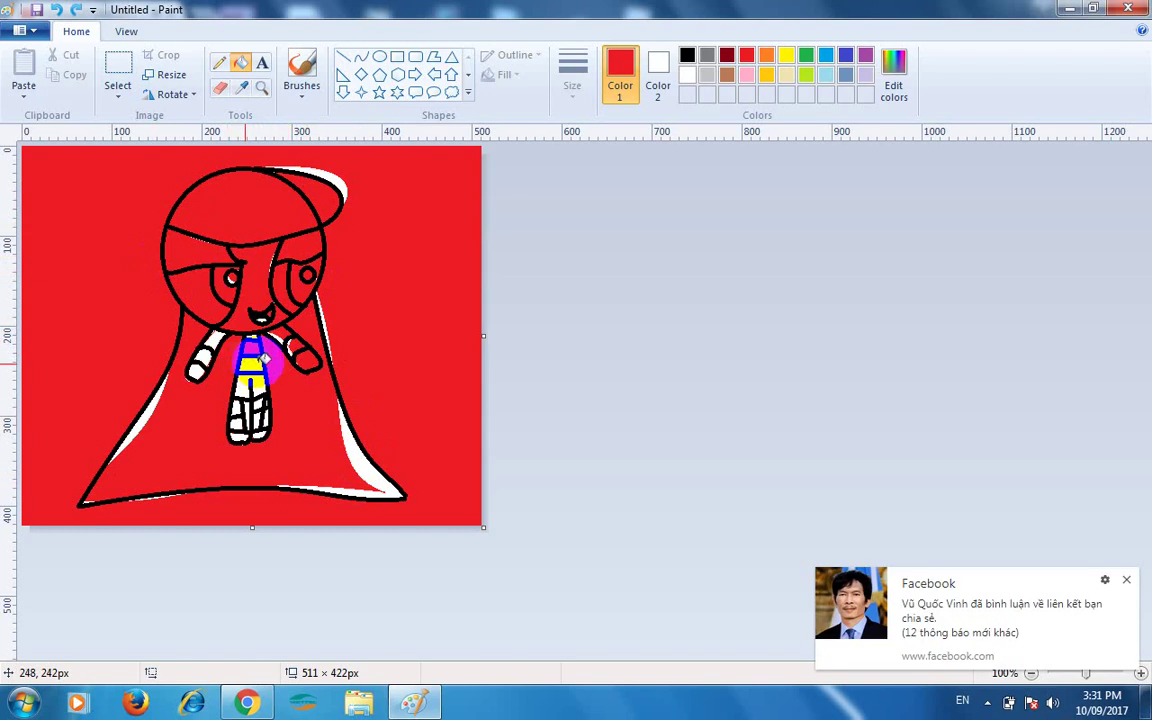
{"action": "left_click", "coordinate": [254, 362]}
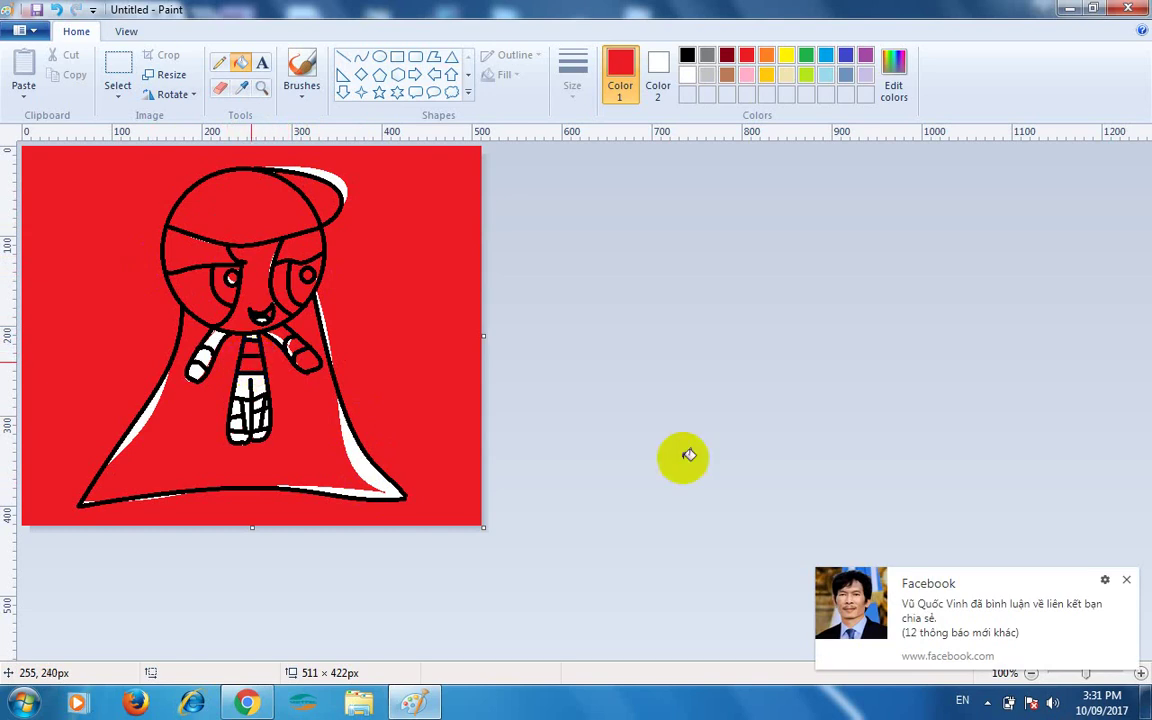
{"action": "left_click", "coordinate": [1128, 582]}
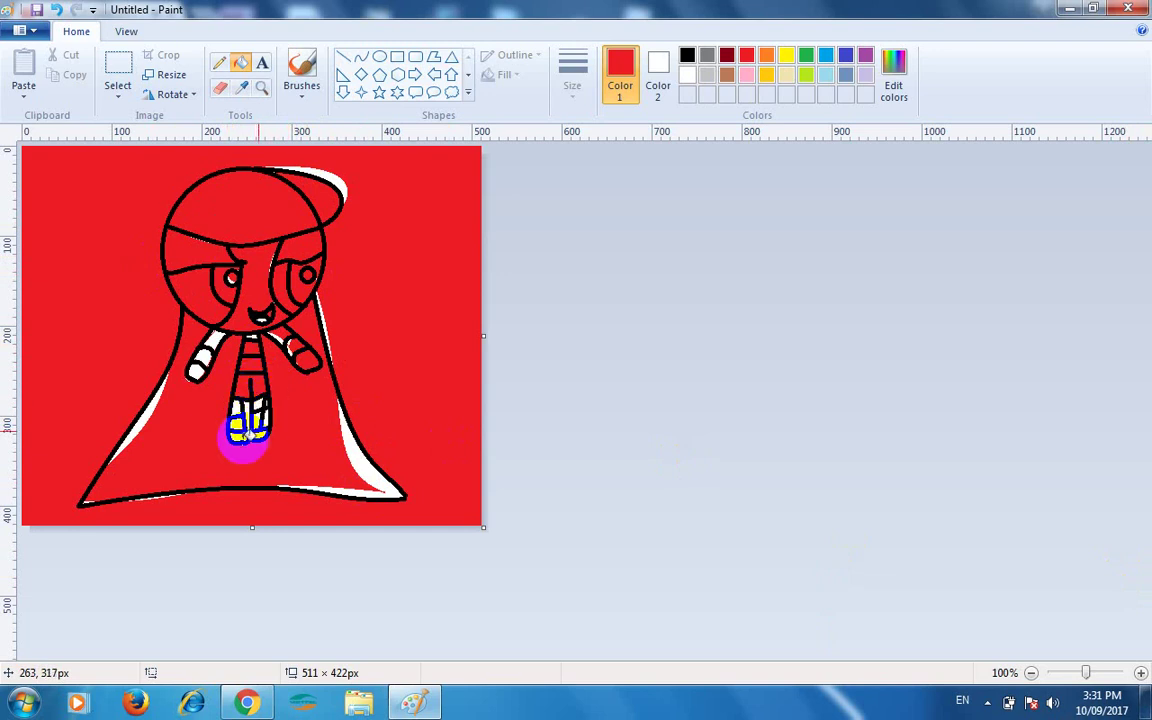
{"action": "left_click", "coordinate": [235, 441]}
{"action": "key", "text": "ctrl+z"}
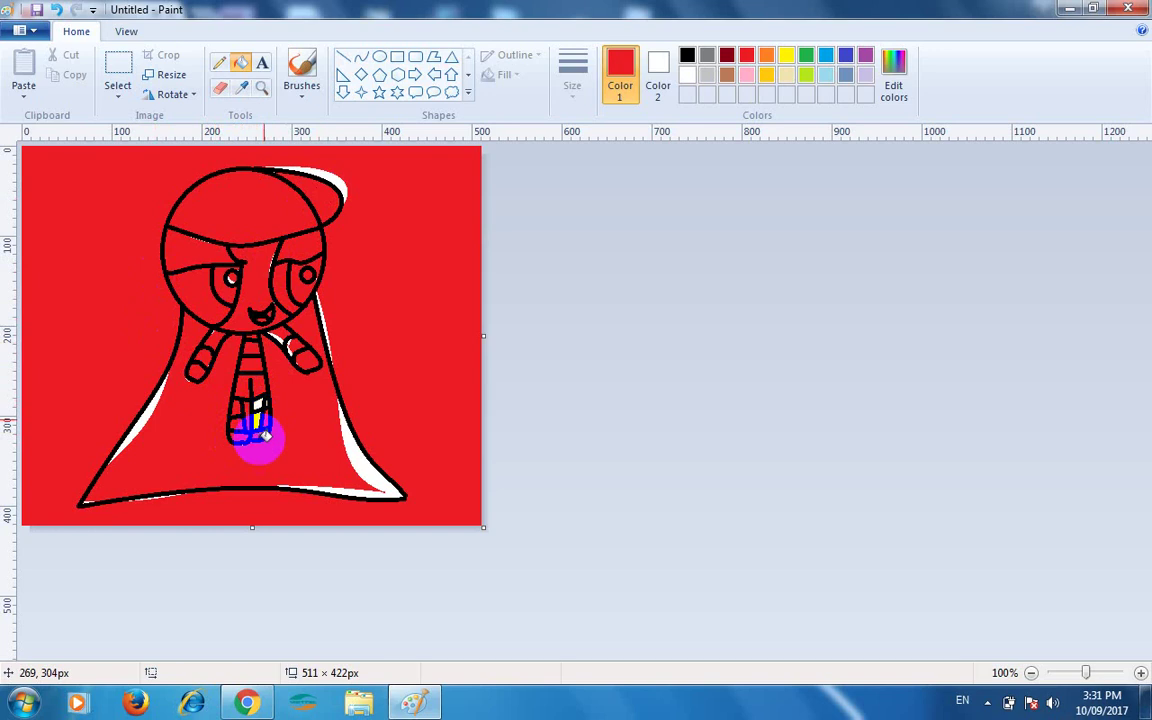
{"action": "left_click", "coordinate": [272, 409]}
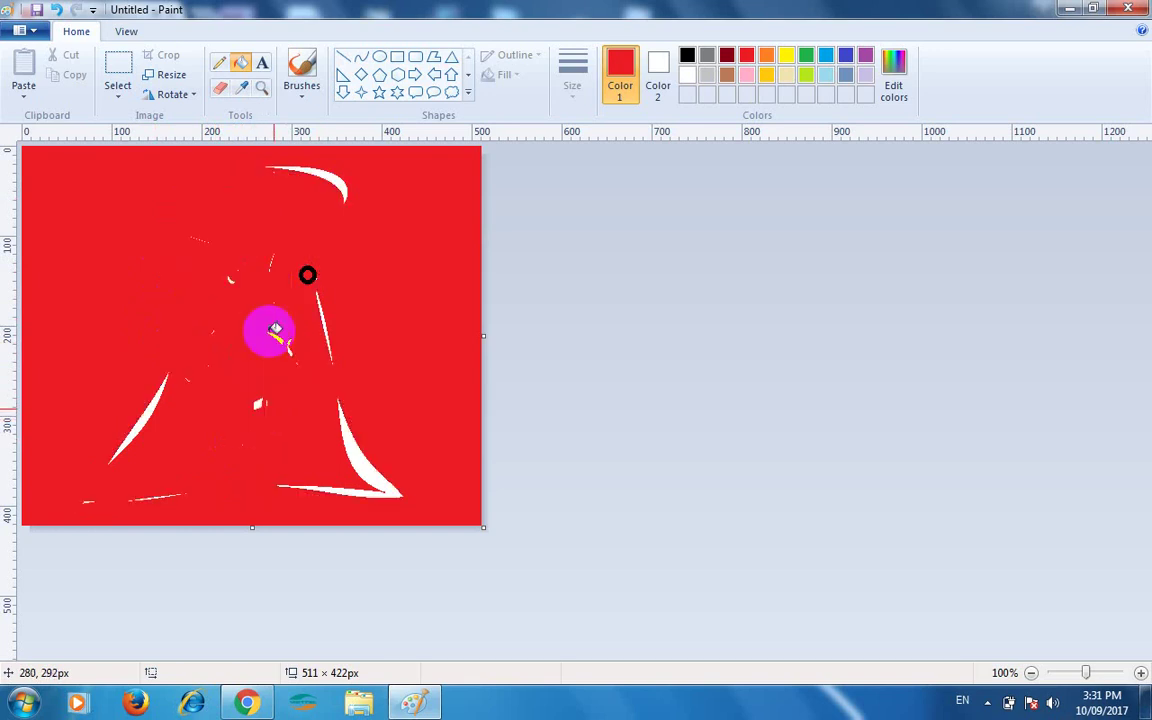
{"action": "key", "text": "ctrl+z"}
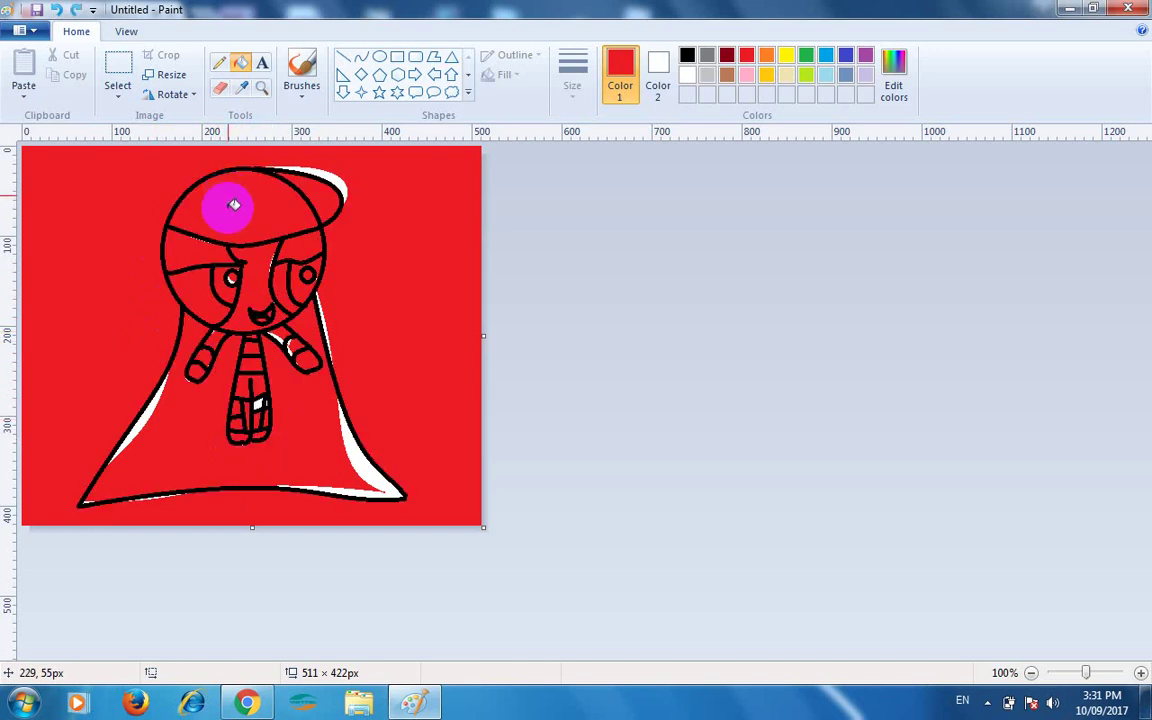
Choose white and fill the background, the cap with its brim and the centre of the face
{"action": "left_click", "coordinate": [219, 63]}
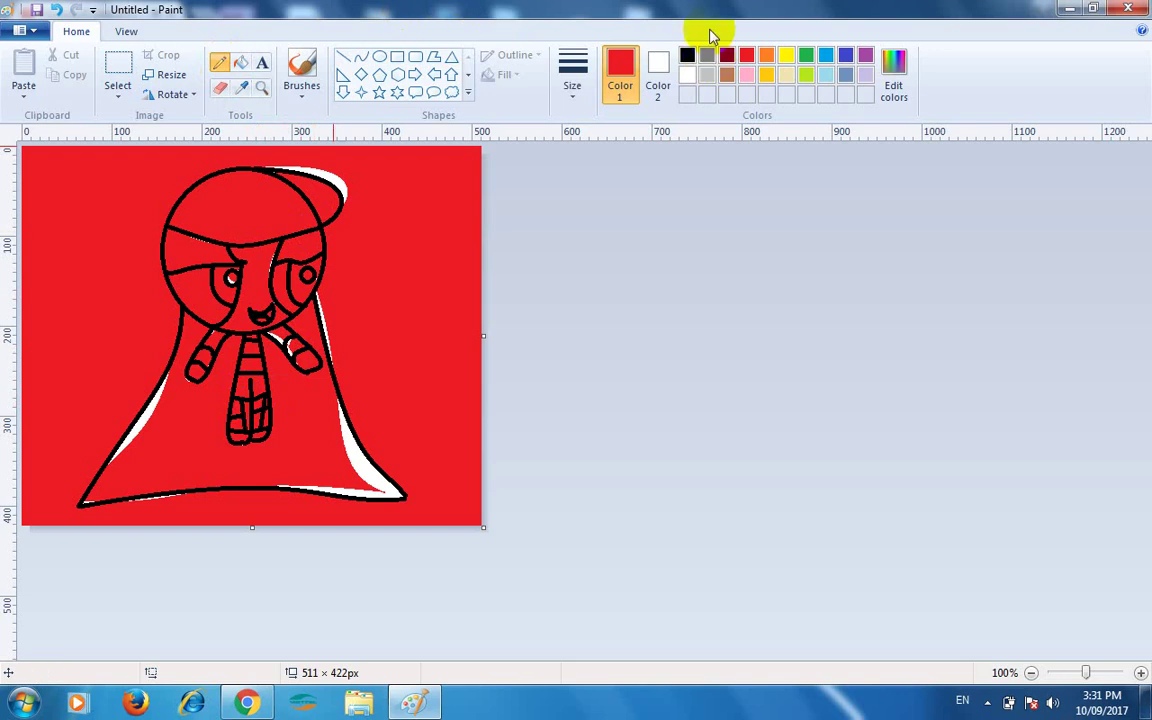
{"action": "left_click", "coordinate": [691, 76]}
{"action": "left_click", "coordinate": [414, 221]}
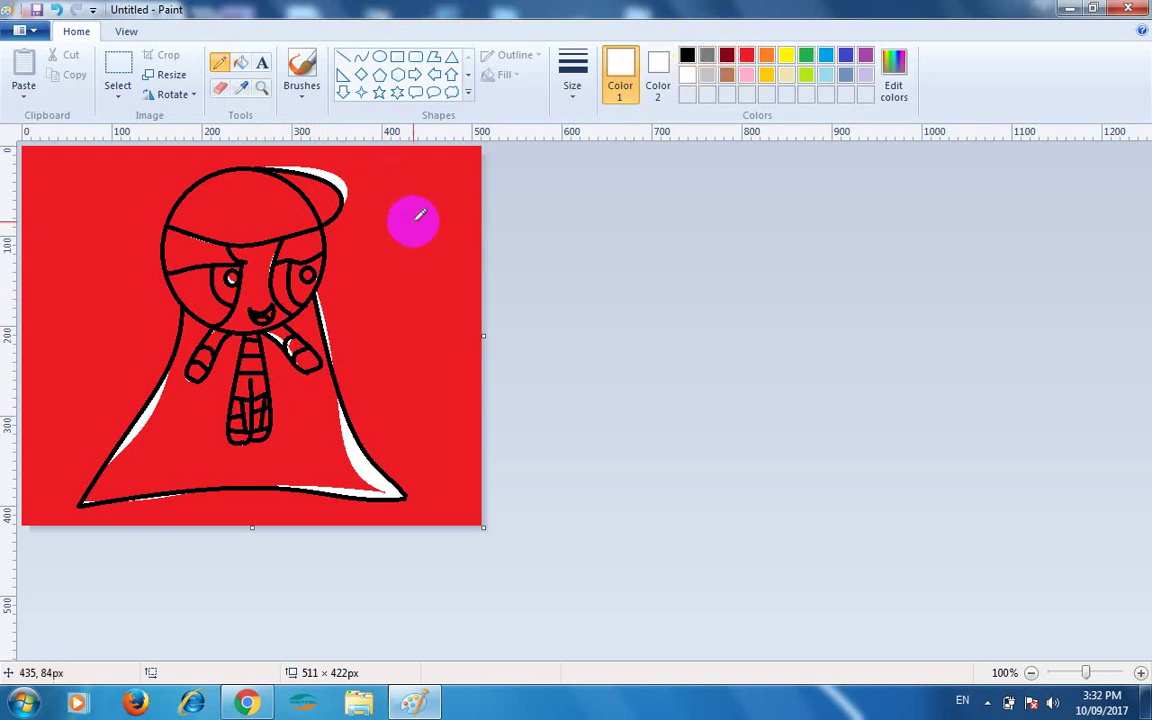
{"action": "left_click", "coordinate": [240, 62]}
{"action": "left_click", "coordinate": [386, 180]}
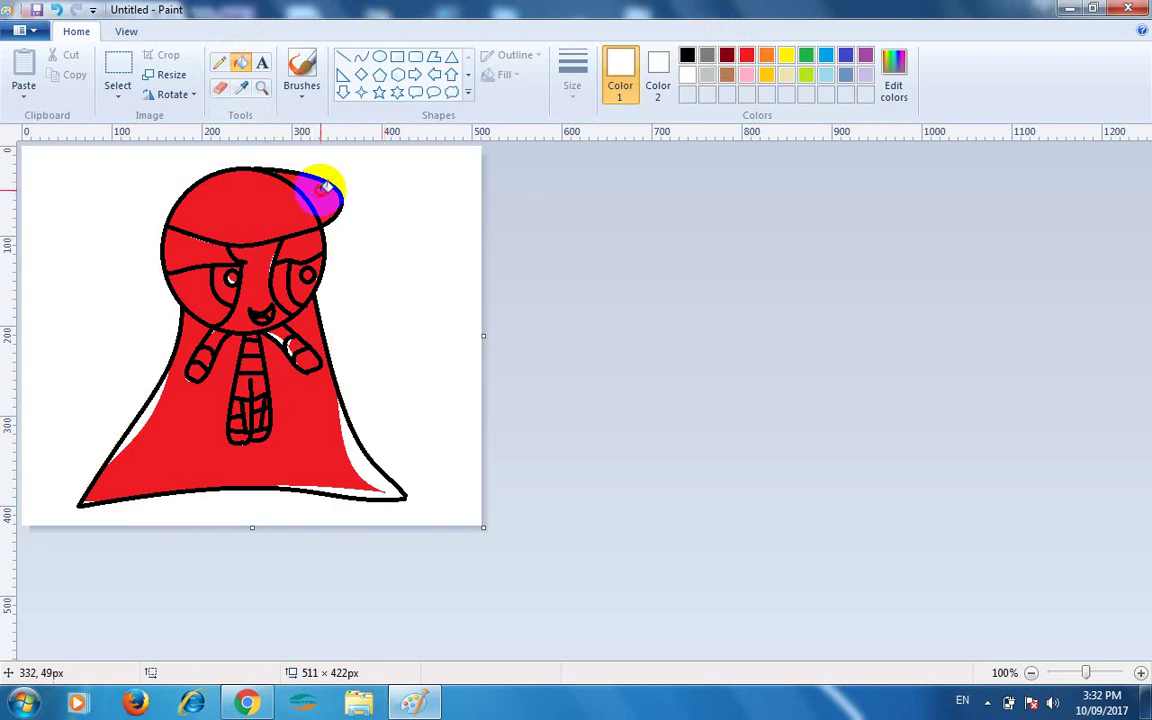
{"action": "left_click", "coordinate": [321, 190]}
{"action": "left_click", "coordinate": [282, 219]}
{"action": "left_click", "coordinate": [264, 264]}
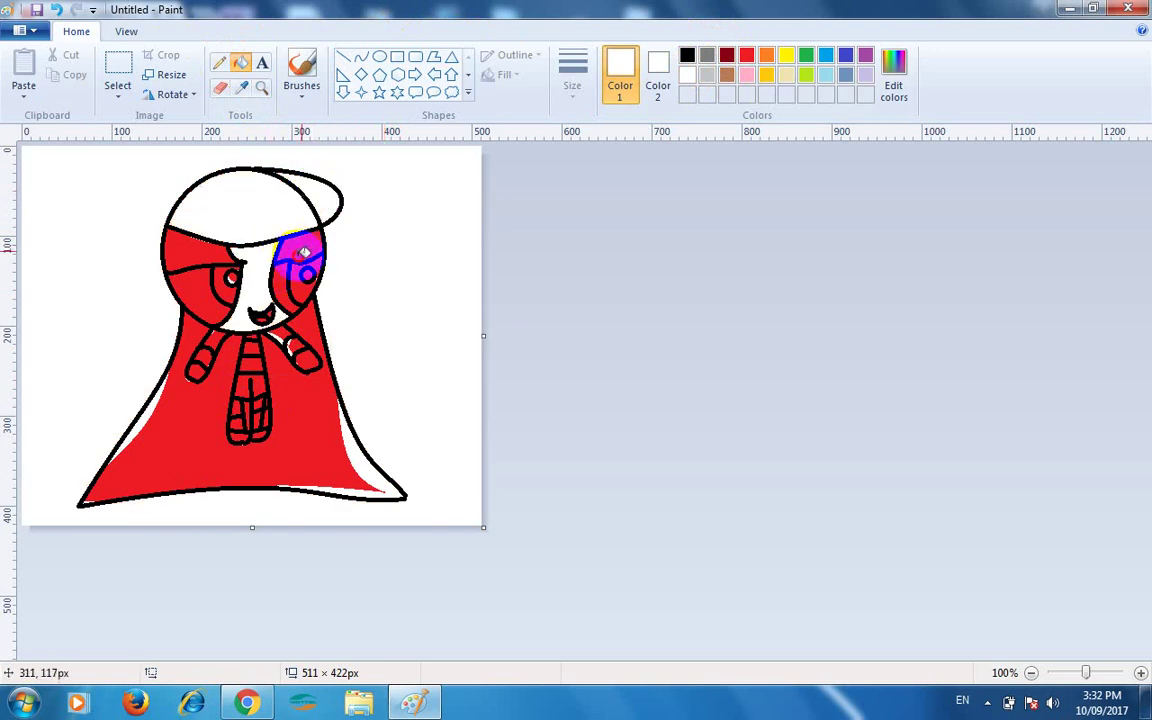
Fill the hair sections and both eye areas, including the left pupil, with white
{"action": "left_click", "coordinate": [300, 254]}
{"action": "left_click", "coordinate": [282, 281]}
{"action": "left_click", "coordinate": [298, 283]}
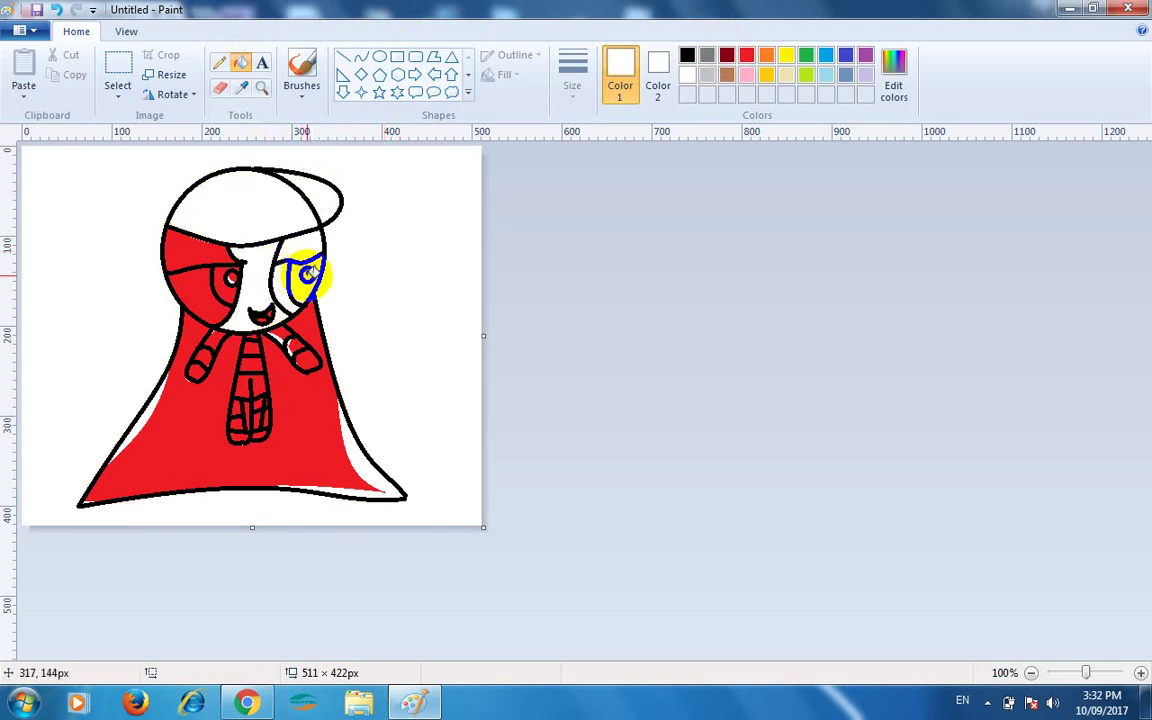
{"action": "left_click", "coordinate": [198, 254]}
{"action": "left_click", "coordinate": [195, 284]}
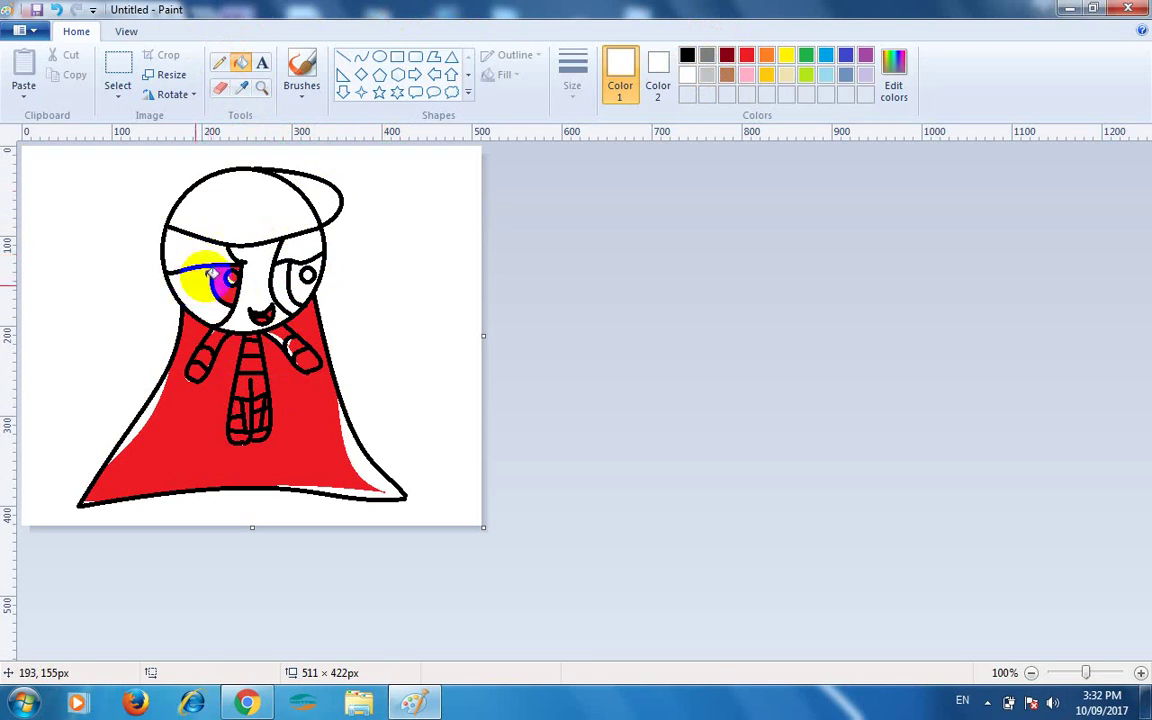
{"action": "left_click", "coordinate": [219, 280]}
{"action": "left_click", "coordinate": [229, 276]}
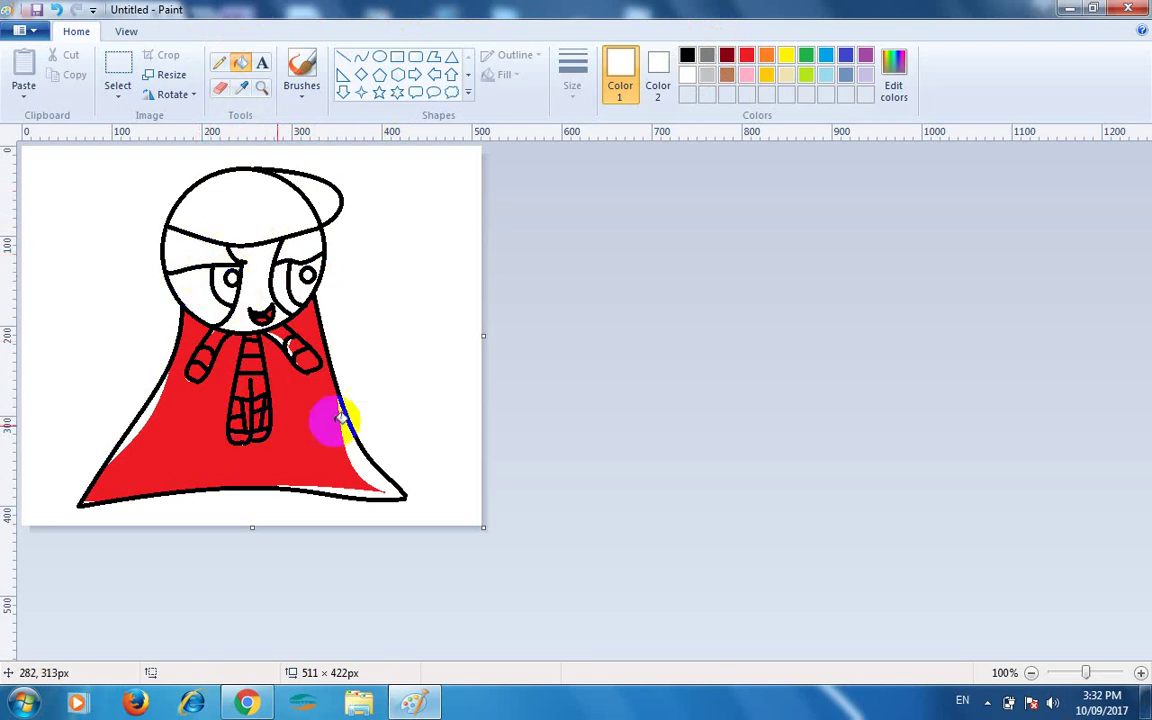
Fill the cape and the sections of the right-hand arm with white
{"action": "left_click", "coordinate": [335, 421]}
{"action": "left_click", "coordinate": [281, 333]}
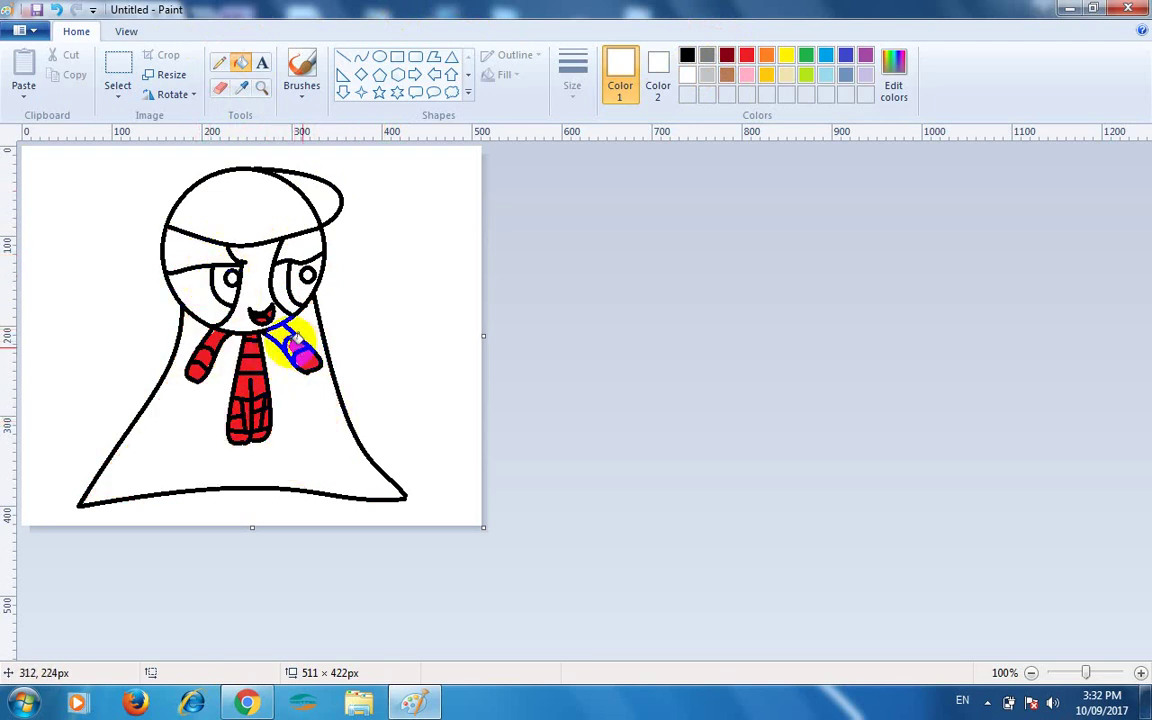
{"action": "left_click", "coordinate": [294, 344]}
{"action": "left_click", "coordinate": [310, 360]}
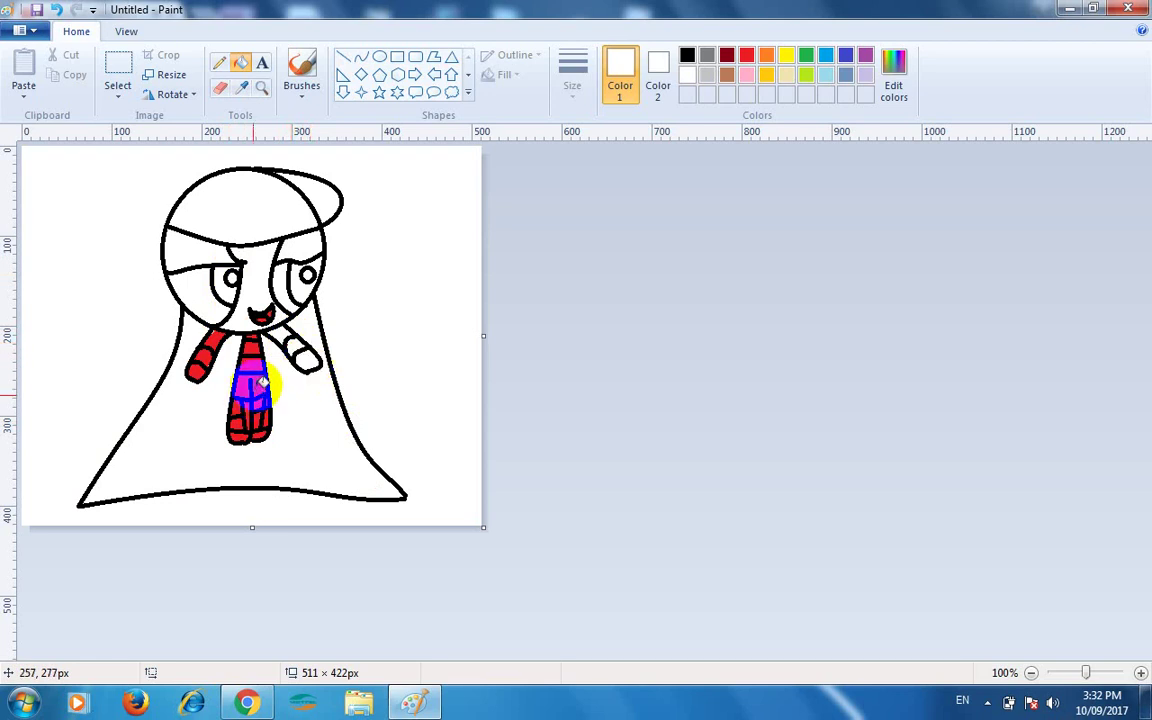
Fill the legs and the sections of both boots with white, undoing the fill that erases the black outline
{"action": "left_click", "coordinate": [255, 387]}
{"action": "left_click", "coordinate": [247, 409]}
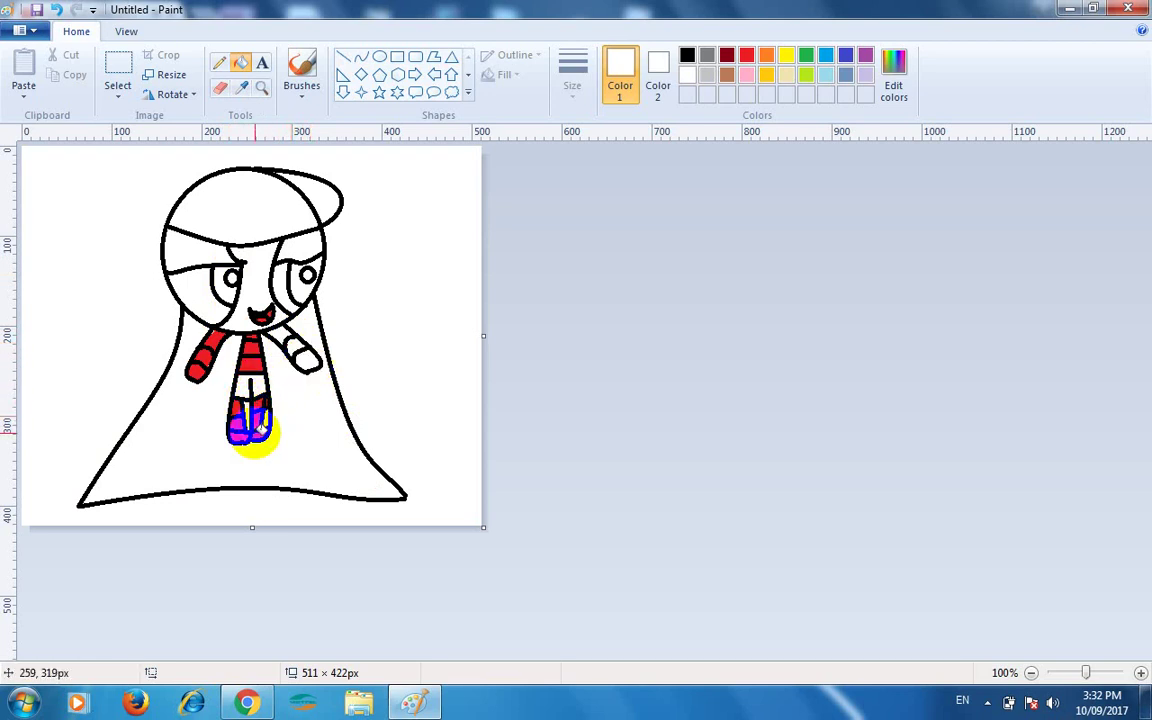
{"action": "left_click", "coordinate": [262, 406]}
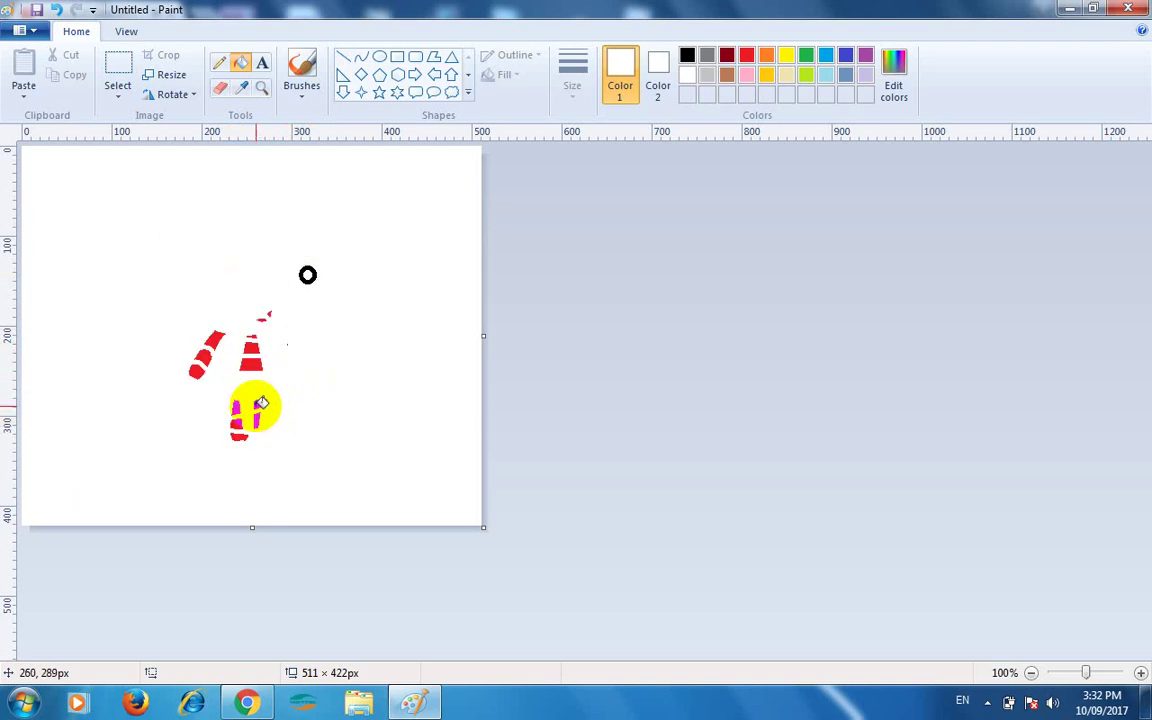
{"action": "key", "text": "ctrl+z"}
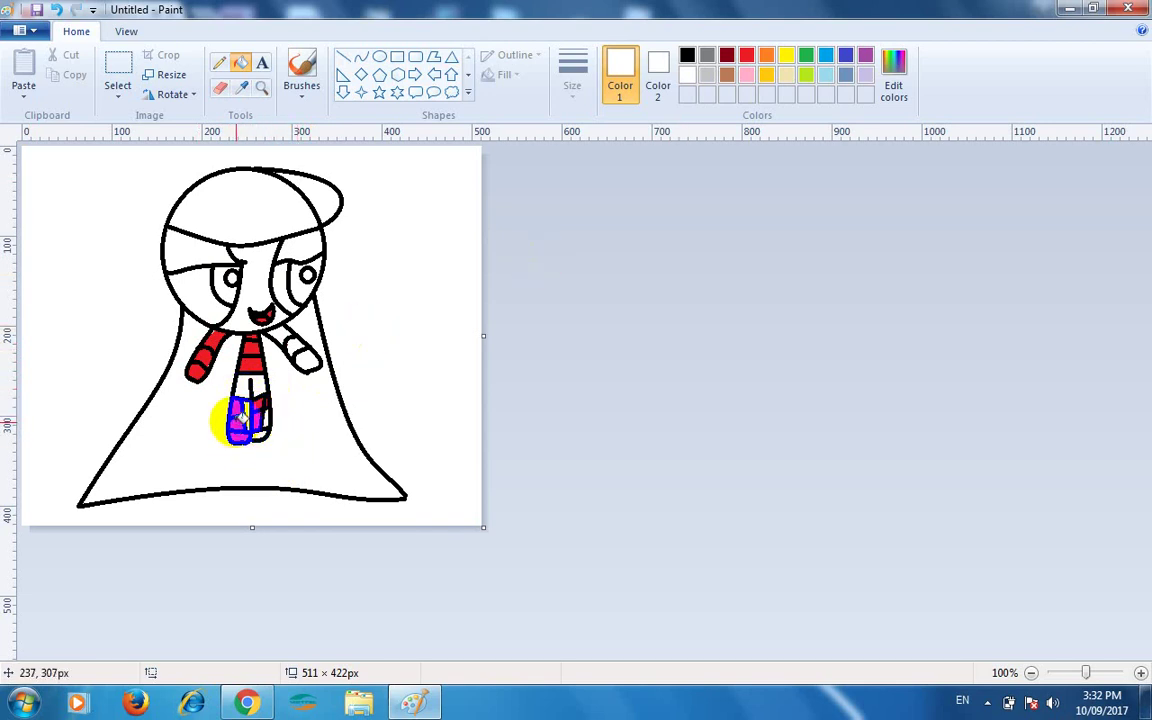
{"action": "left_click", "coordinate": [236, 440]}
{"action": "left_click", "coordinate": [256, 421]}
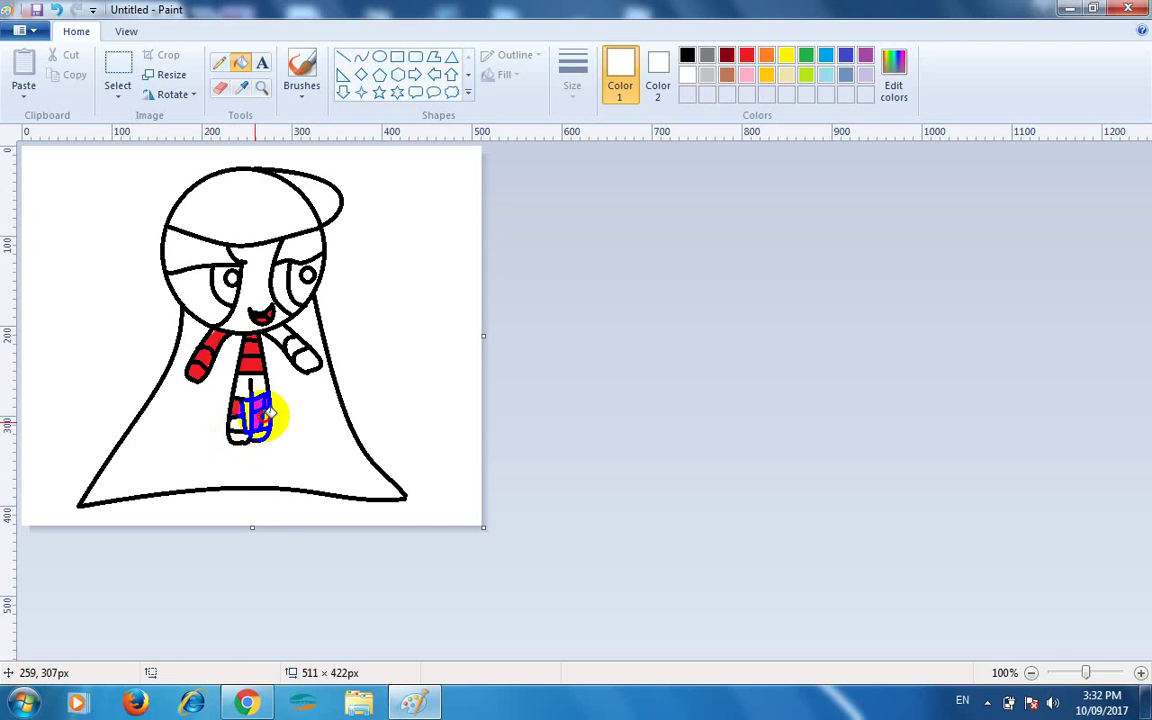
{"action": "left_click", "coordinate": [262, 405]}
{"action": "left_click", "coordinate": [236, 412]}
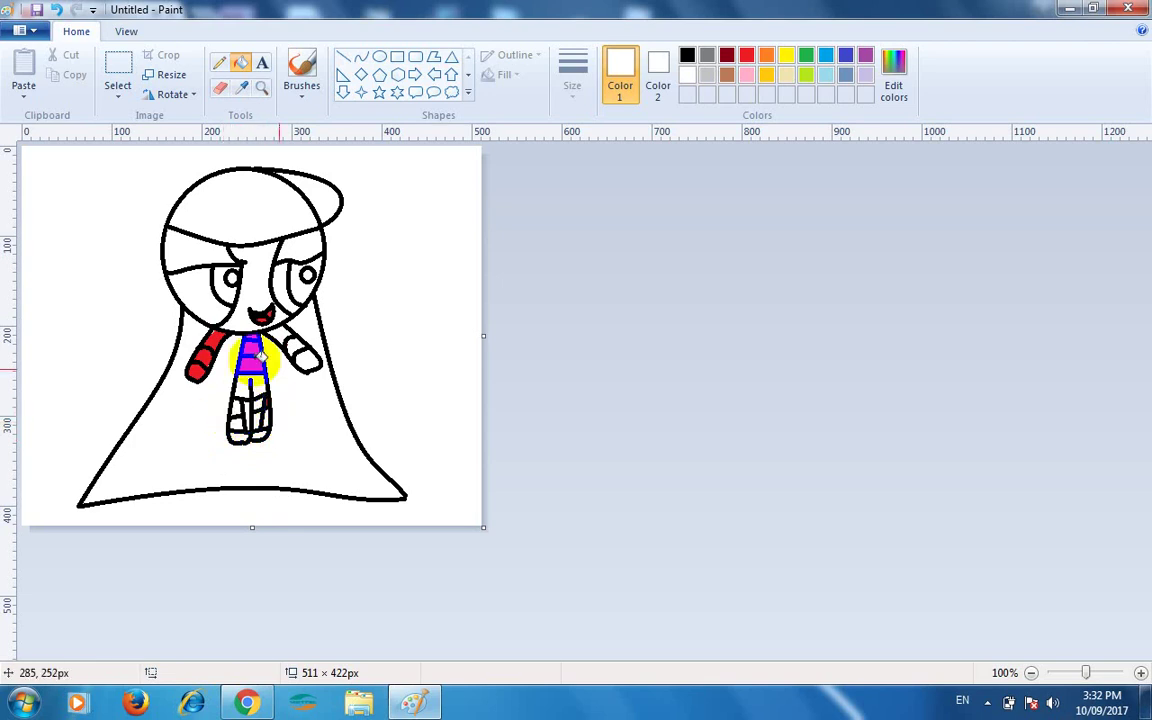
Fill the torso stripes, the left arm sections and the upper gap in the mouth with white, and activate the Pencil
{"action": "left_click", "coordinate": [247, 366]}
{"action": "left_click", "coordinate": [254, 351]}
{"action": "left_click", "coordinate": [253, 338]}
{"action": "left_click", "coordinate": [215, 341]}
{"action": "left_click", "coordinate": [205, 357]}
{"action": "left_click", "coordinate": [195, 372]}
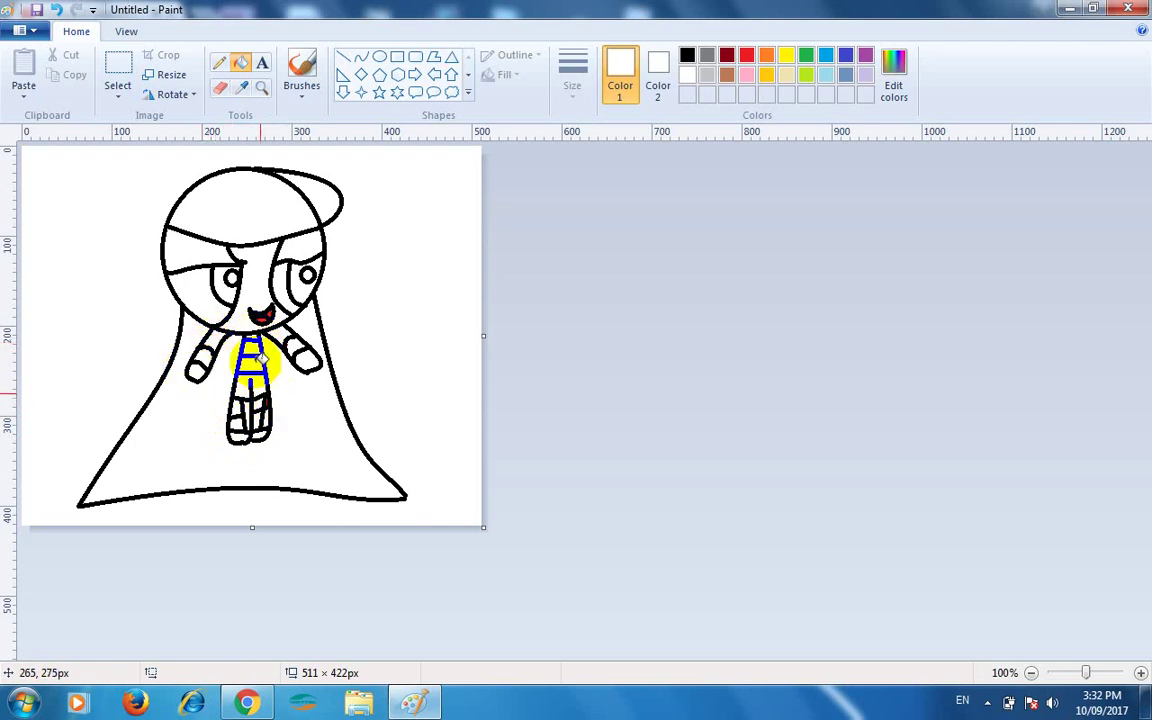
{"action": "left_click", "coordinate": [263, 316]}
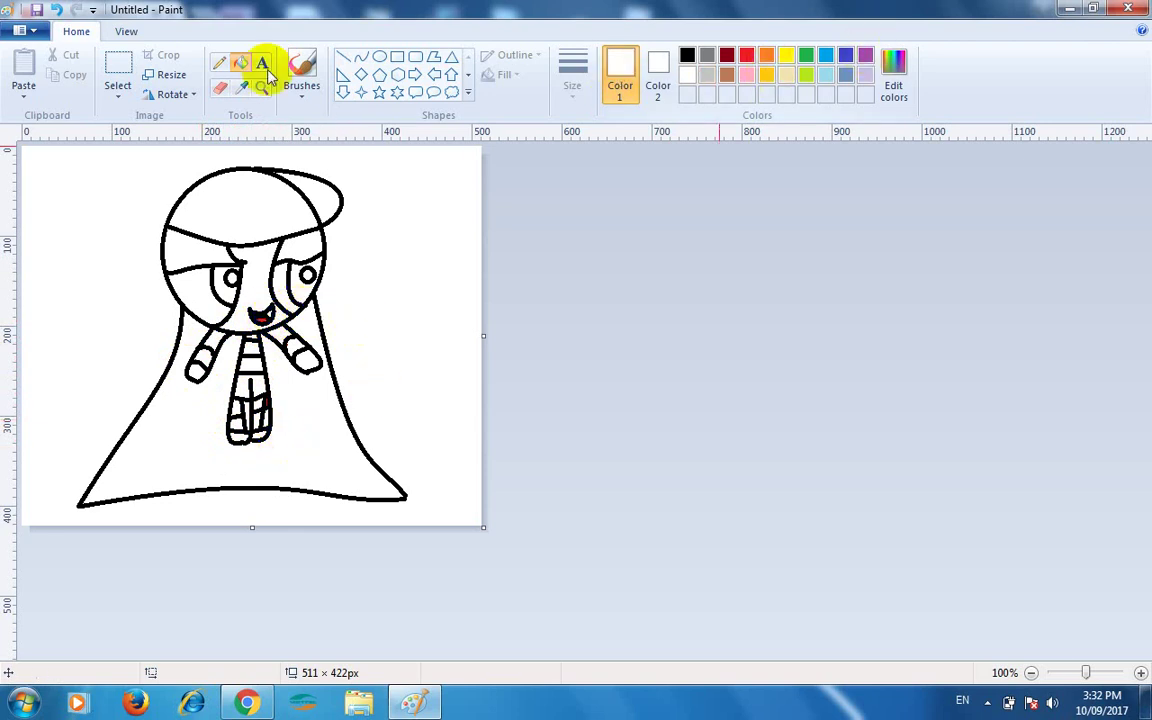
{"action": "left_click", "coordinate": [220, 63]}
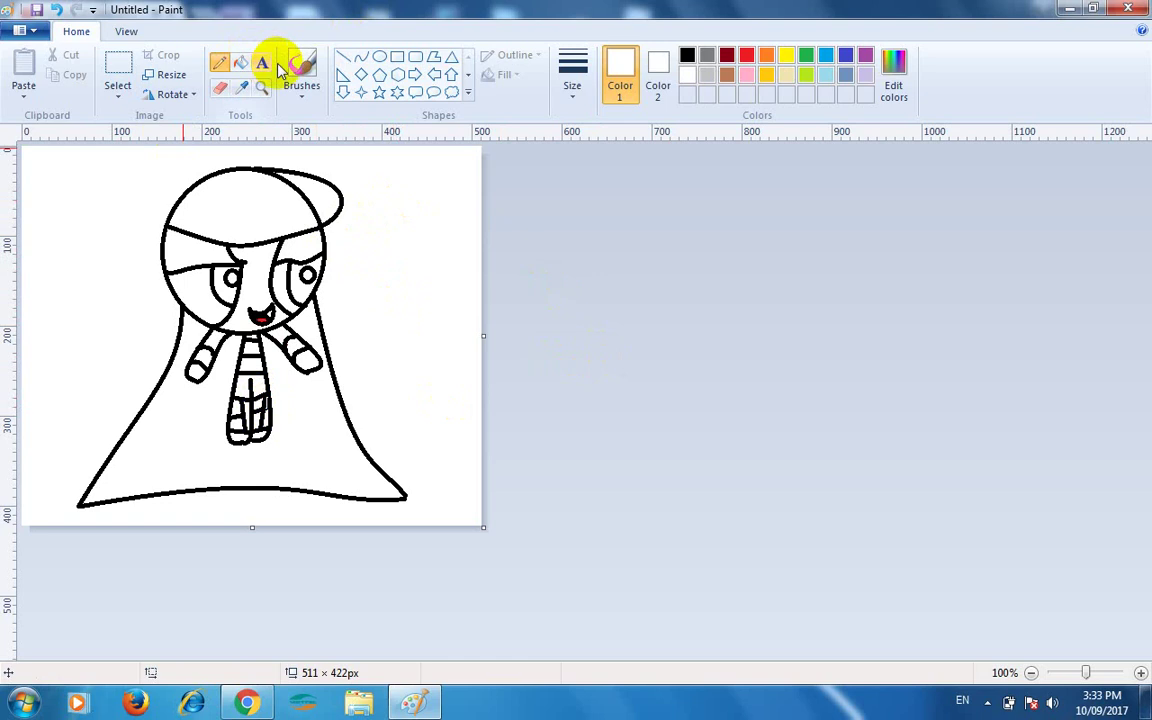
Set up the Curve tool with the thinnest line and a custom dark red made by darkening the basic red
{"action": "left_click", "coordinate": [361, 57]}
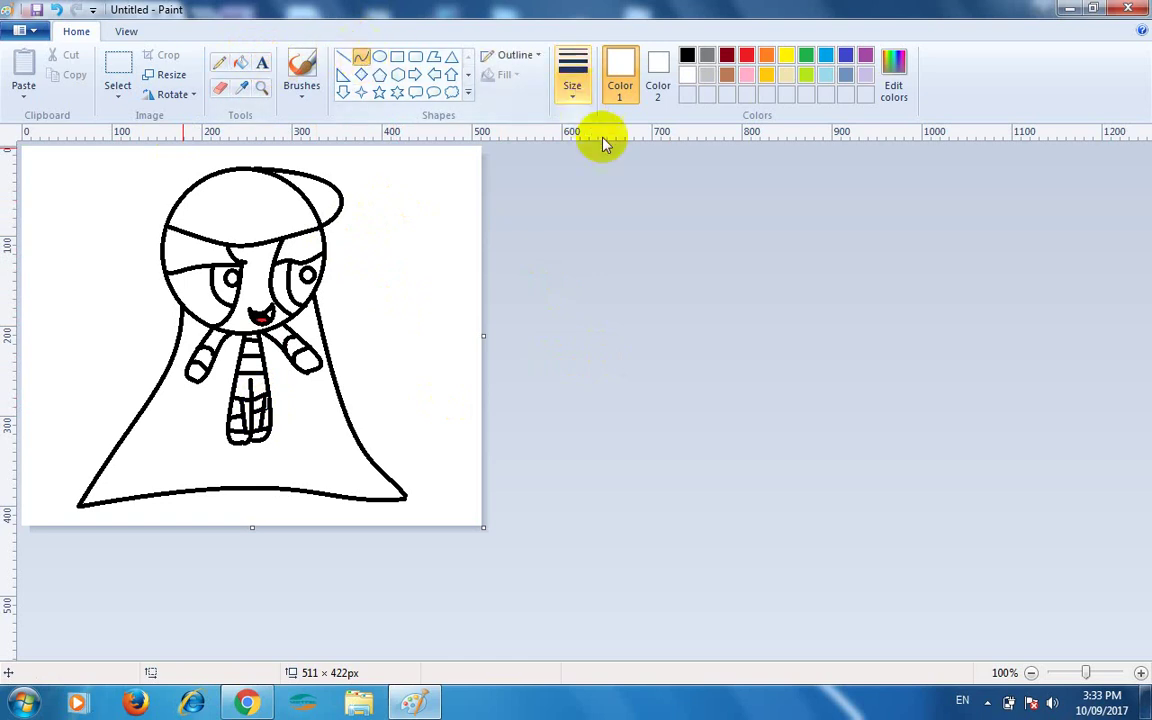
{"action": "left_click", "coordinate": [574, 80]}
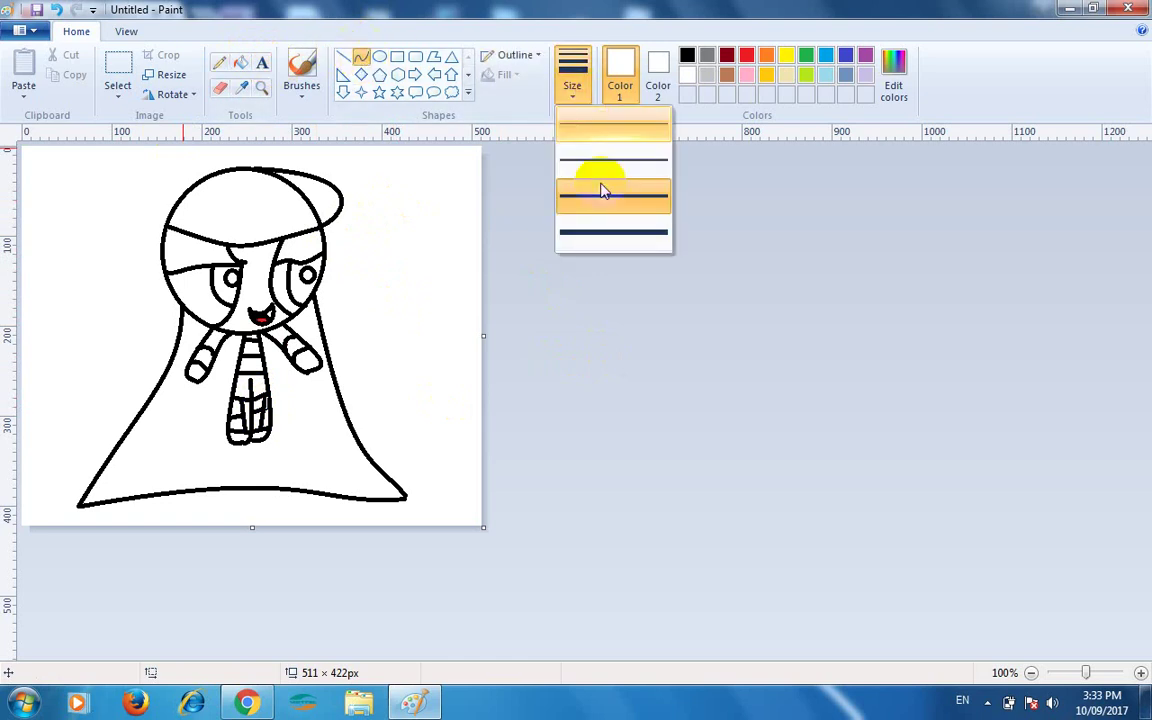
{"action": "left_click", "coordinate": [602, 124]}
{"action": "left_click", "coordinate": [748, 56]}
{"action": "left_click", "coordinate": [873, 76]}
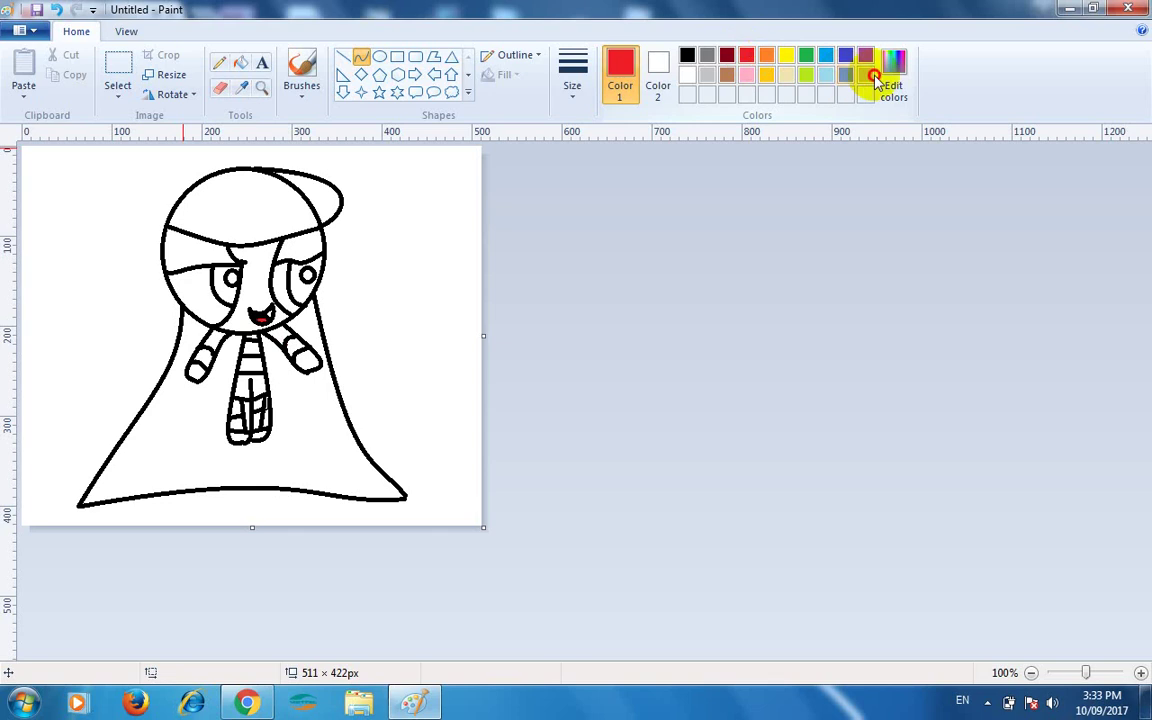
{"action": "left_click", "coordinate": [893, 68]}
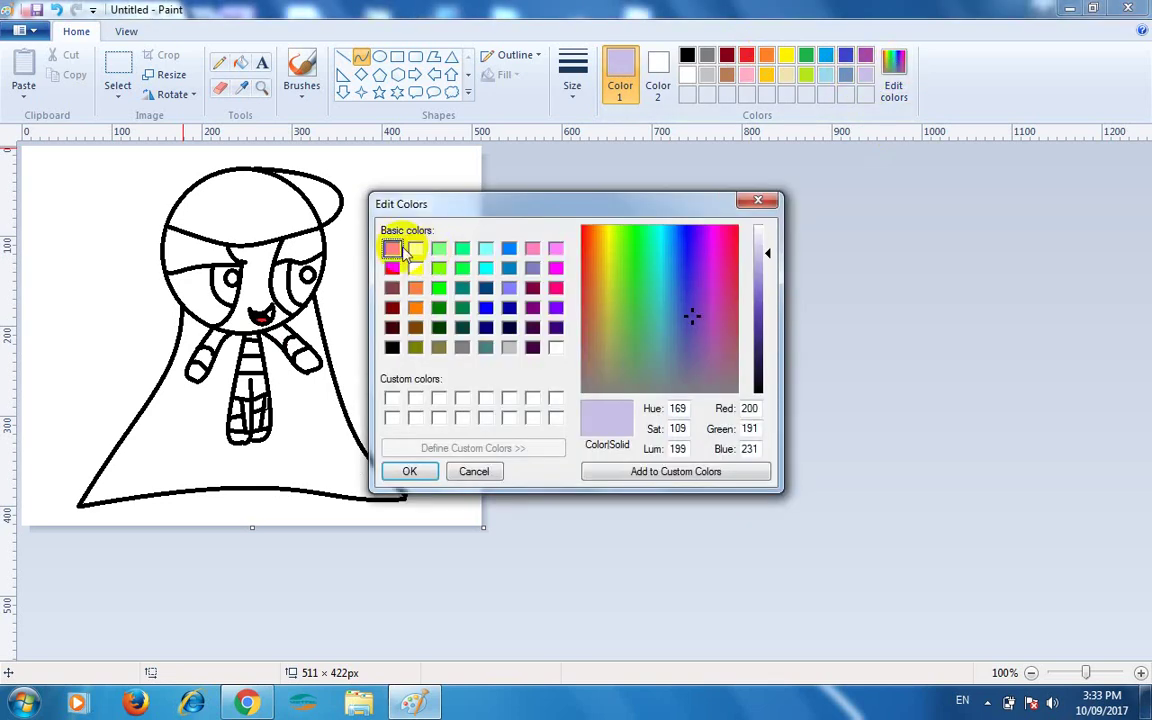
{"action": "left_click", "coordinate": [391, 267]}
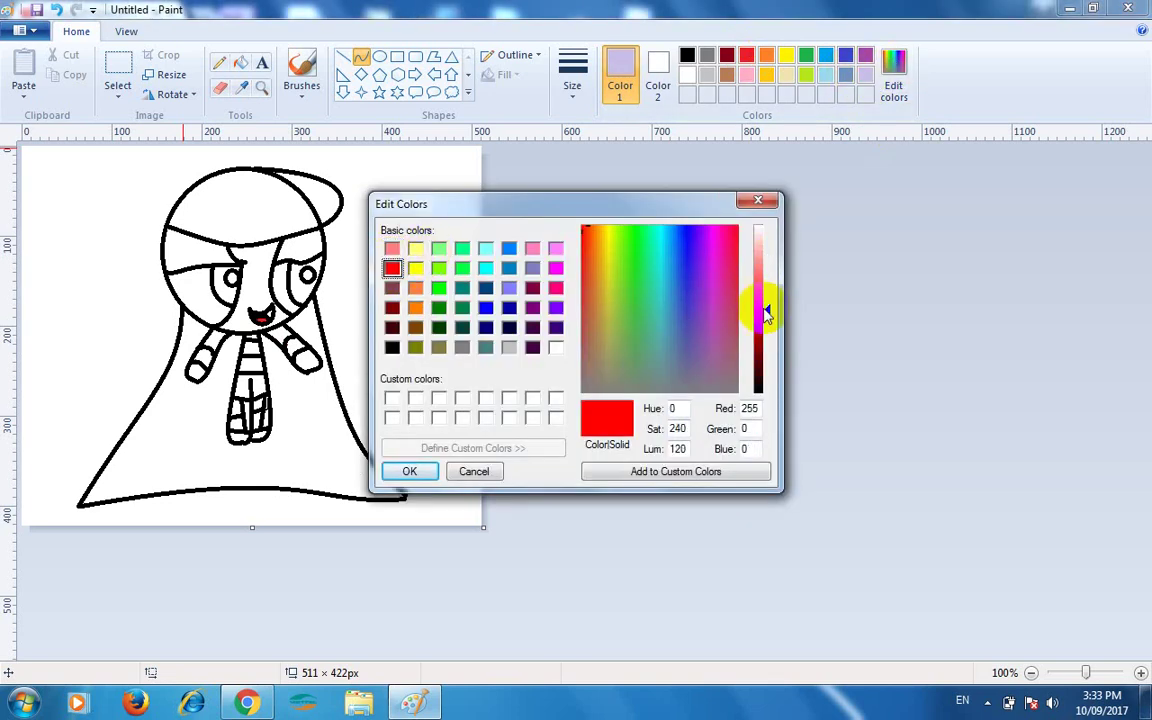
{"action": "left_click_drag", "start_coordinate": [764, 310], "coordinate": [765, 332]}
{"action": "left_click", "coordinate": [409, 471]}
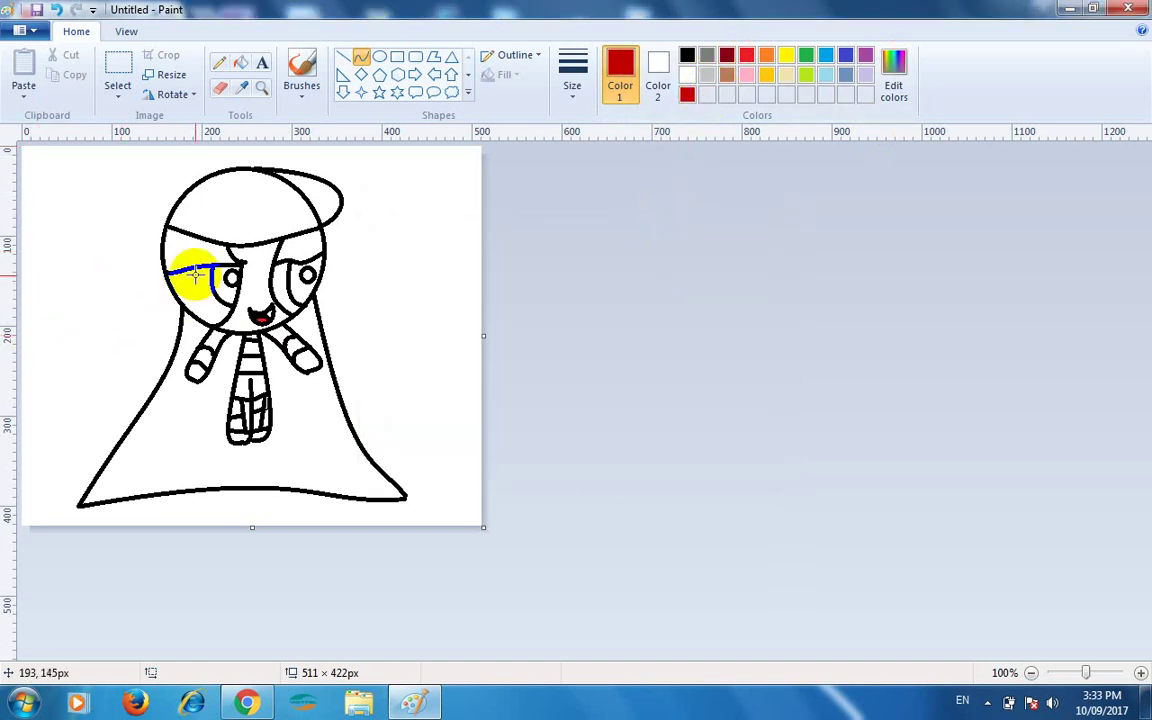
Draw thin dark red curves as the iris edges in both eyes and fill the left iris with dark red
{"action": "mouse_move", "coordinate": [185, 272]}
{"action": "left_mouse_down"}
{"action": "mouse_move", "coordinate": [203, 312]}
{"action": "mouse_move", "coordinate": [226, 312]}
{"action": "mouse_move", "coordinate": [196, 311]}
{"action": "mouse_move", "coordinate": [214, 318]}
{"action": "left_mouse_up"}
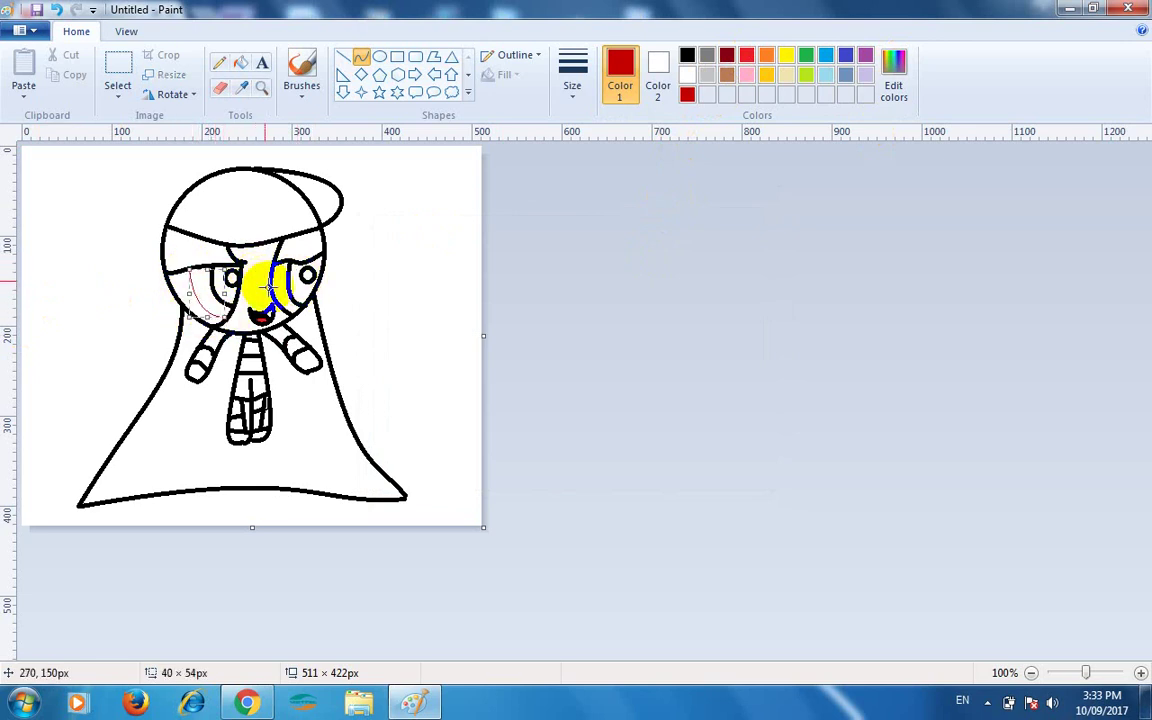
{"action": "left_click_drag", "start_coordinate": [273, 293], "coordinate": [294, 312]}
{"action": "left_click", "coordinate": [416, 378]}
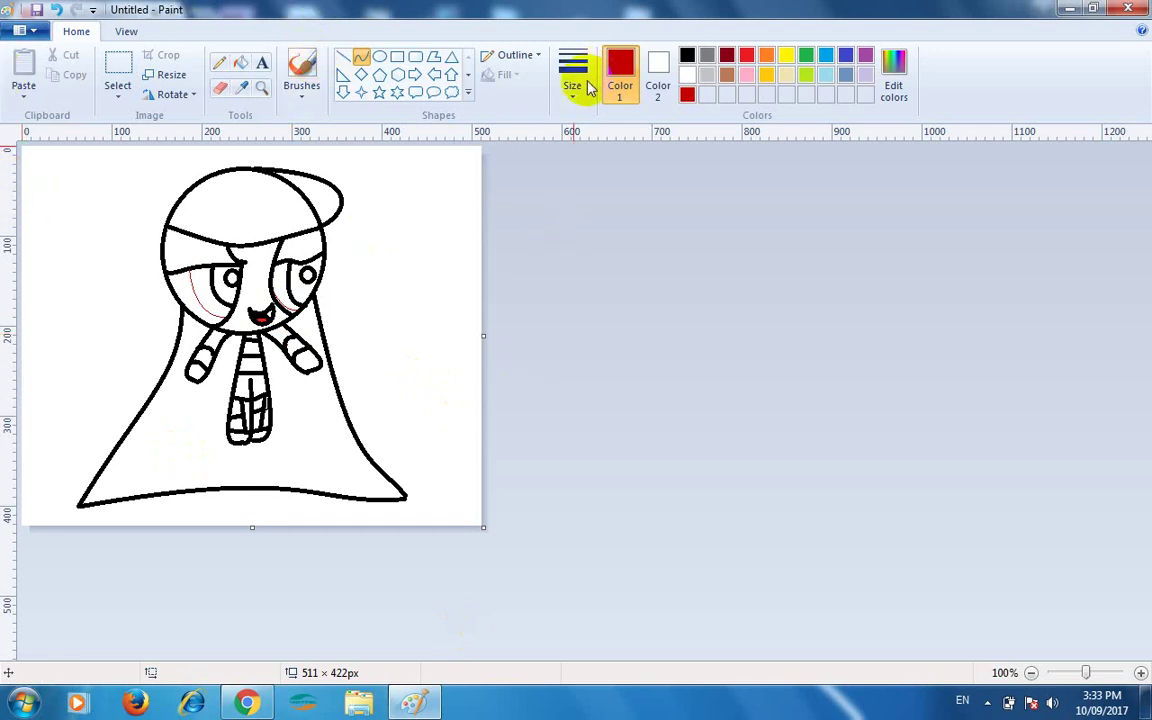
{"action": "left_click", "coordinate": [242, 65]}
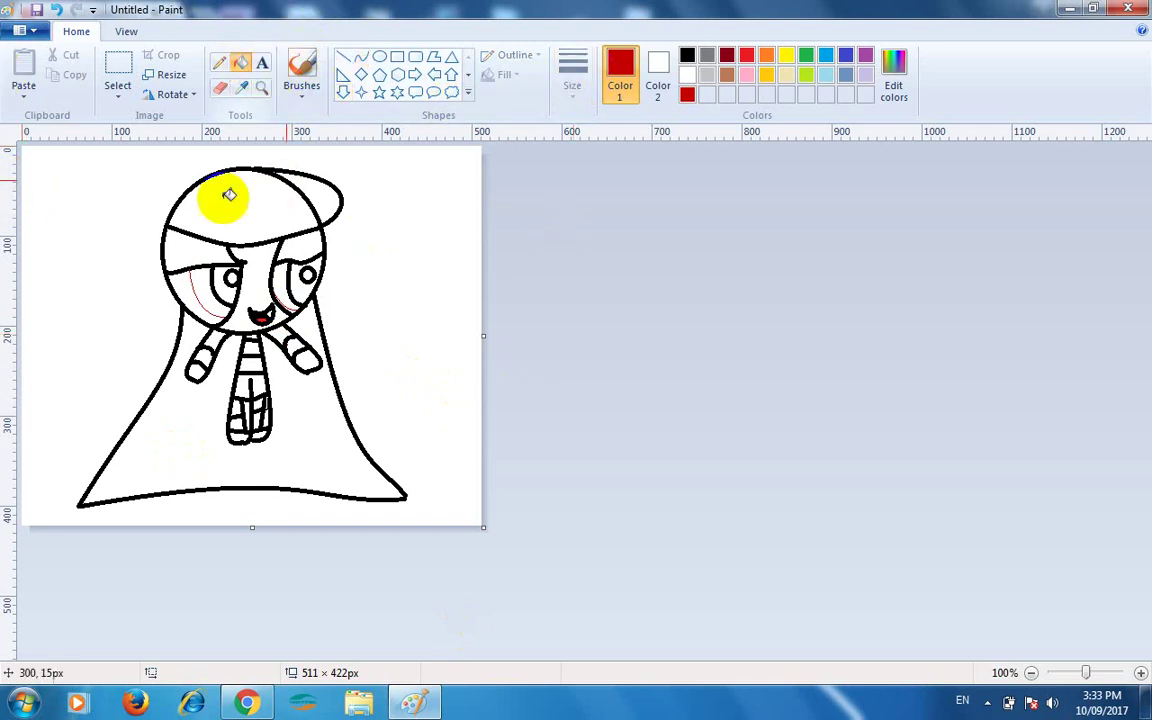
{"action": "left_click", "coordinate": [204, 295]}
{"action": "left_click", "coordinate": [203, 292]}
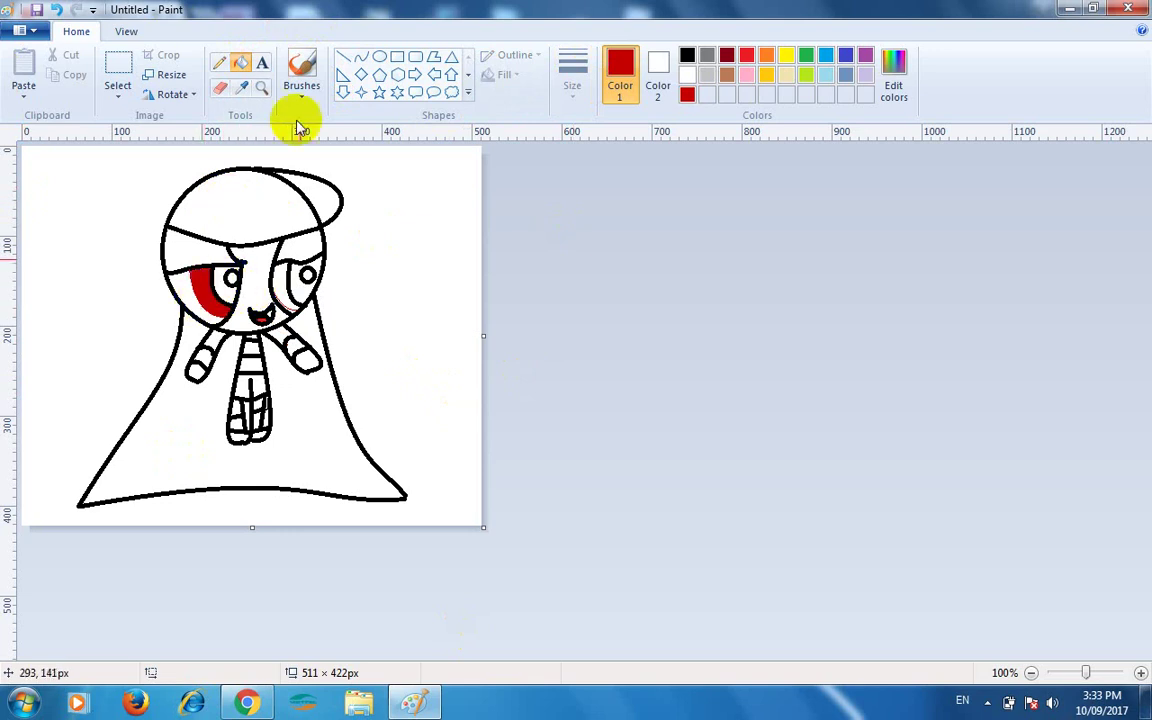
Switch to a thicker black line and try a small arc about 23 px wide with a straight base on the forehead hair
{"action": "left_click", "coordinate": [361, 57]}
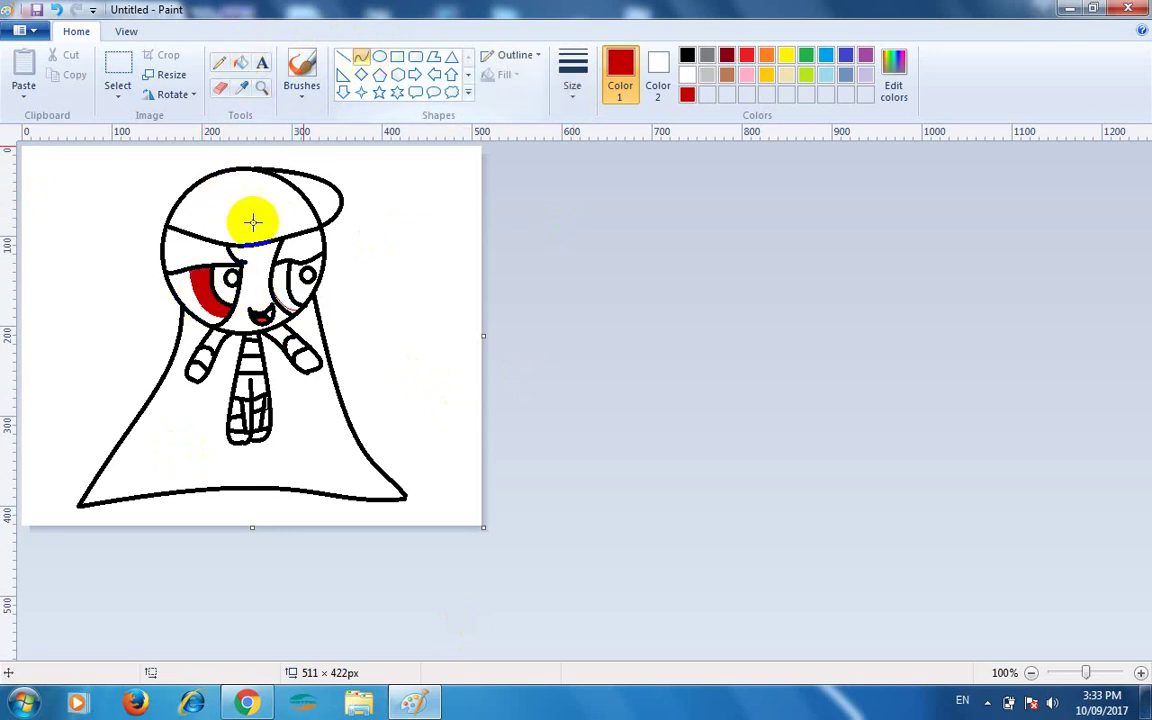
{"action": "left_click_drag", "start_coordinate": [257, 200], "coordinate": [258, 200]}
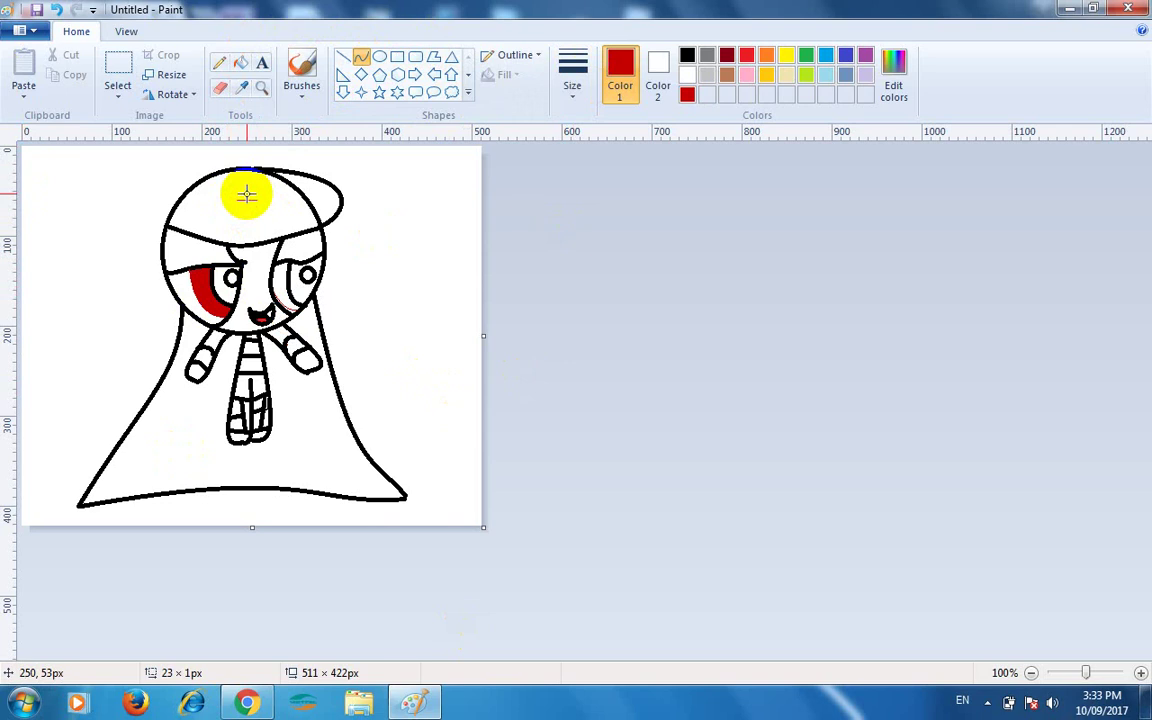
{"action": "left_click", "coordinate": [572, 82]}
{"action": "left_click", "coordinate": [592, 207]}
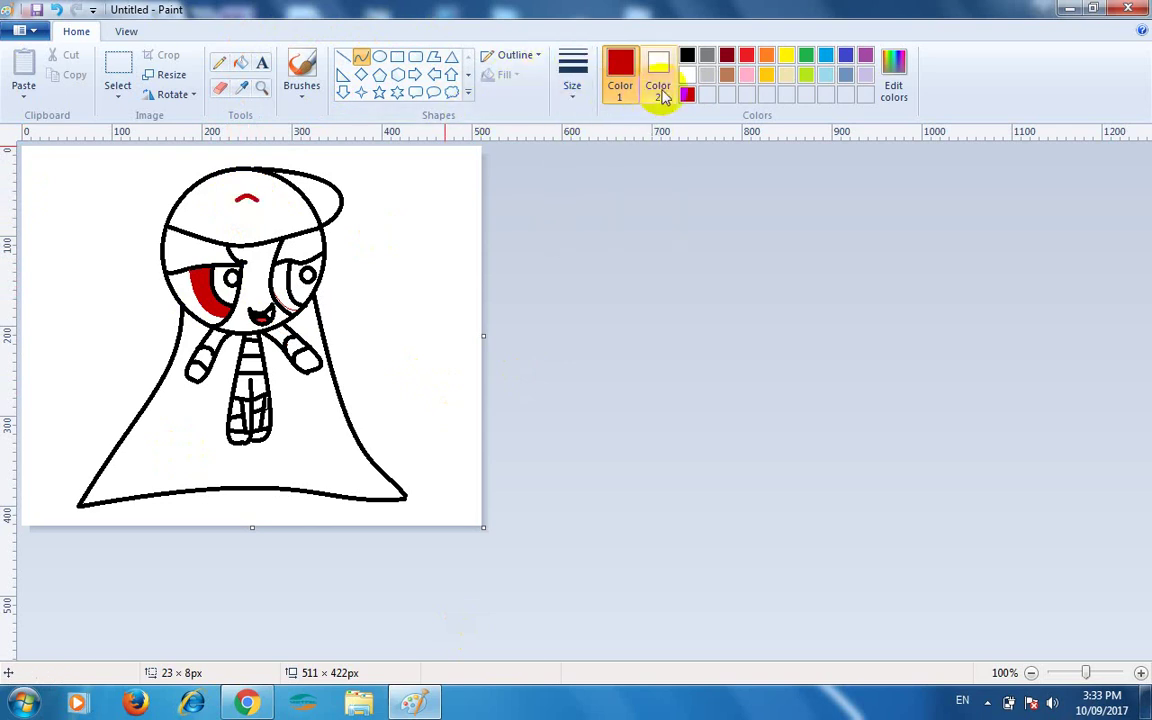
{"action": "left_click", "coordinate": [687, 55]}
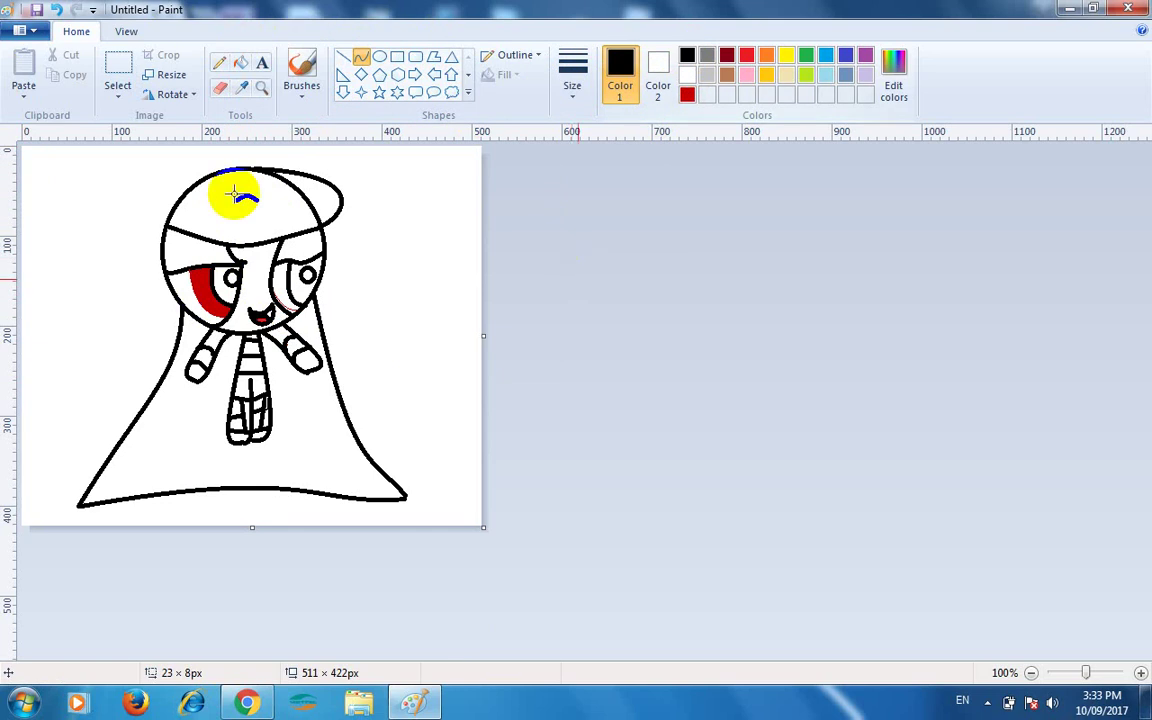
{"action": "left_click", "coordinate": [343, 62]}
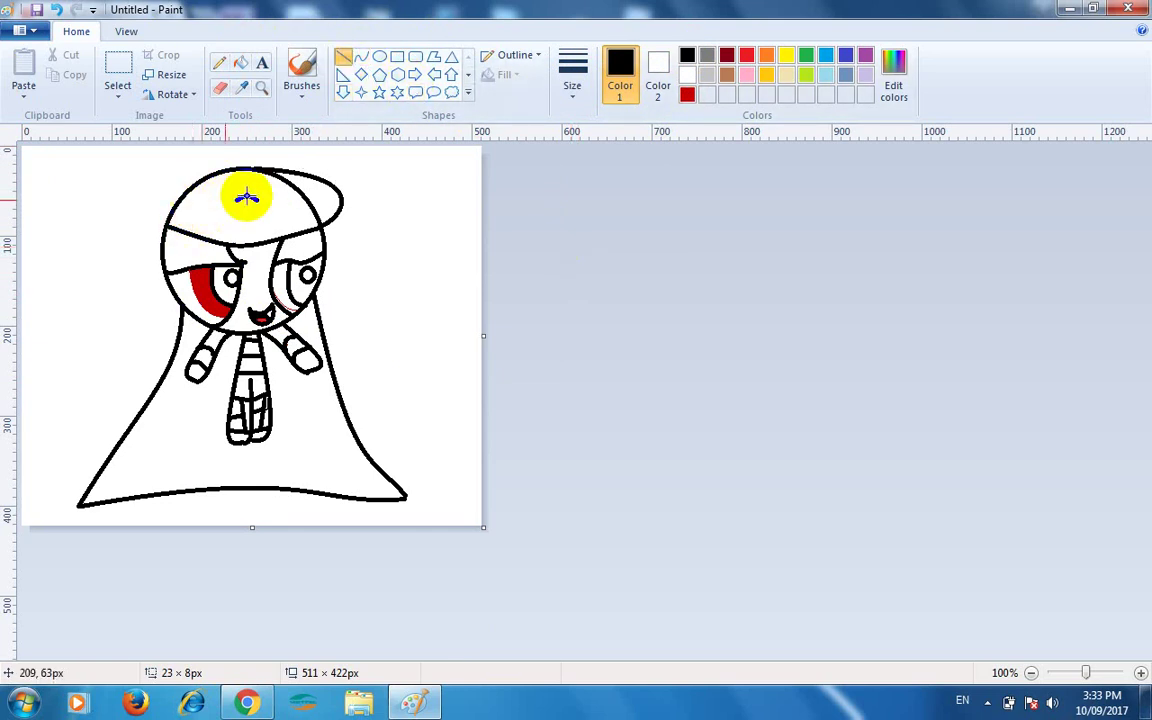
{"action": "left_click_drag", "start_coordinate": [235, 201], "coordinate": [257, 200]}
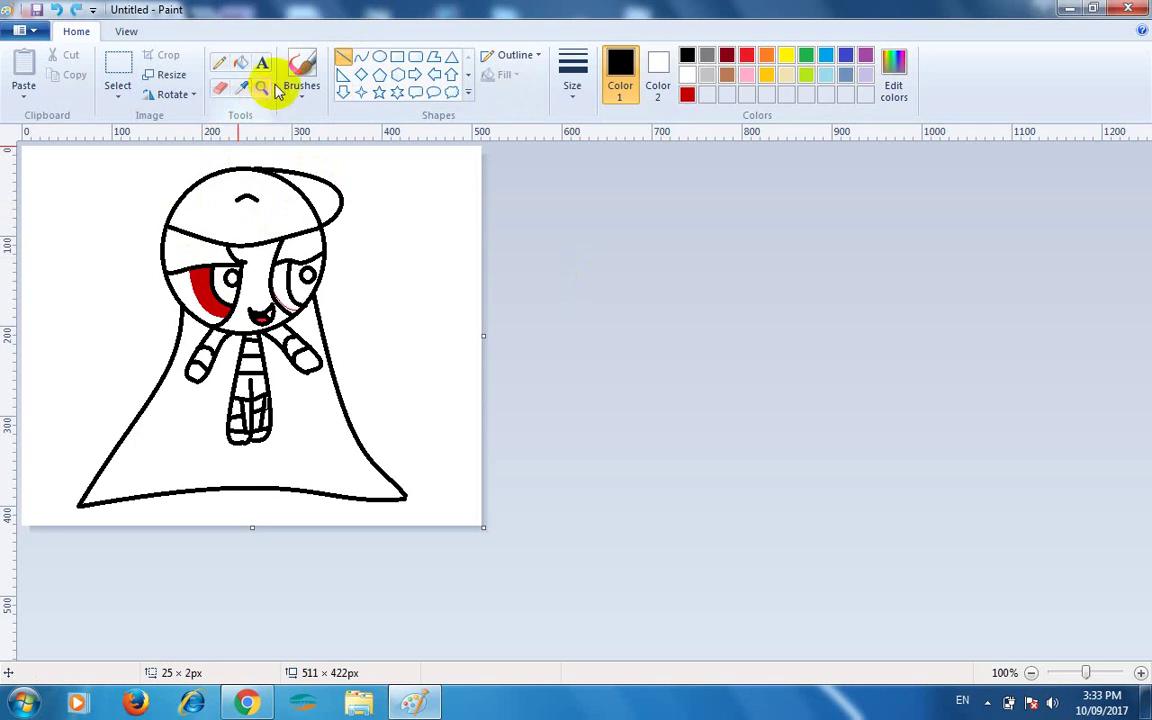
Draw a wider black arc about 43 px across on the upper hair and close it with a straight line about 39 px wide
{"action": "left_click", "coordinate": [361, 56]}
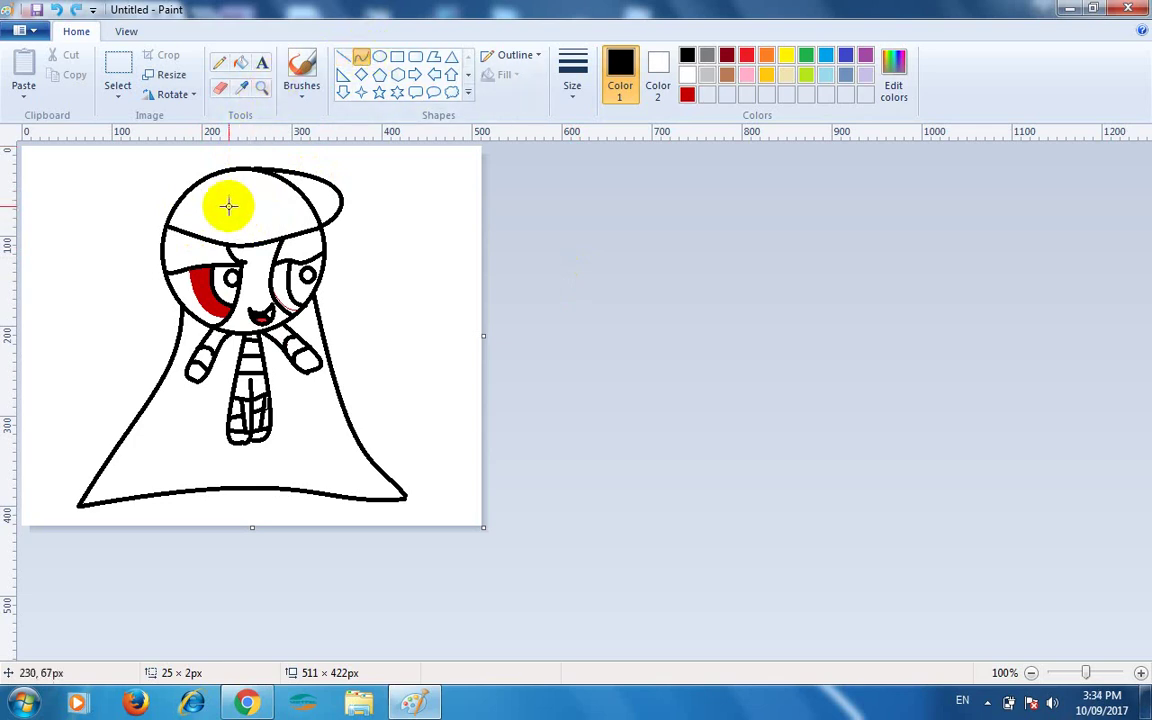
{"action": "mouse_move", "coordinate": [229, 206]}
{"action": "left_mouse_down"}
{"action": "mouse_move", "coordinate": [267, 208]}
{"action": "mouse_move", "coordinate": [250, 193]}
{"action": "mouse_move", "coordinate": [260, 205]}
{"action": "left_mouse_up"}
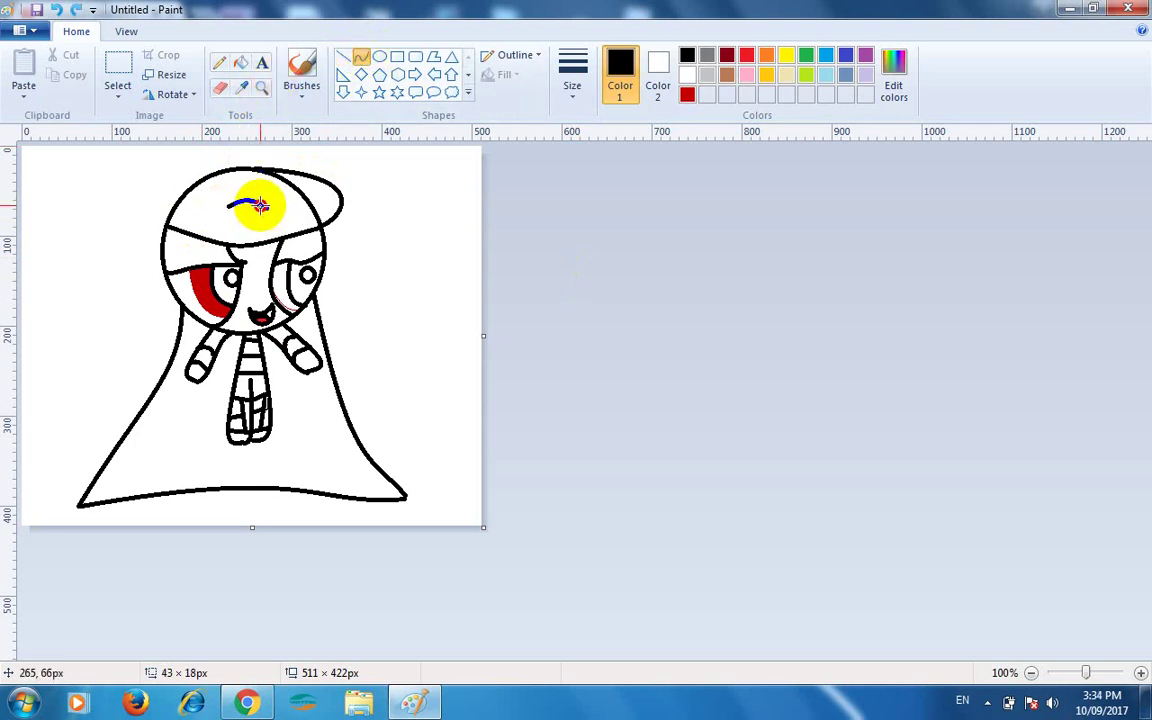
{"action": "left_click", "coordinate": [344, 55]}
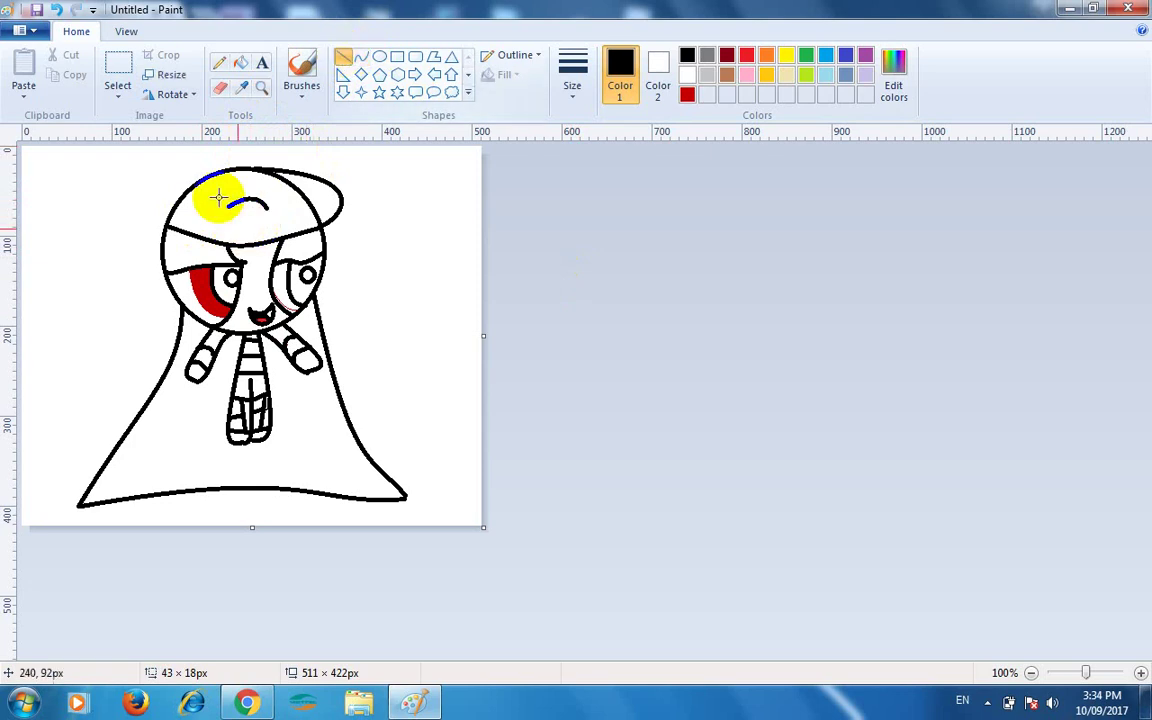
{"action": "left_click_drag", "start_coordinate": [231, 205], "coordinate": [265, 206]}
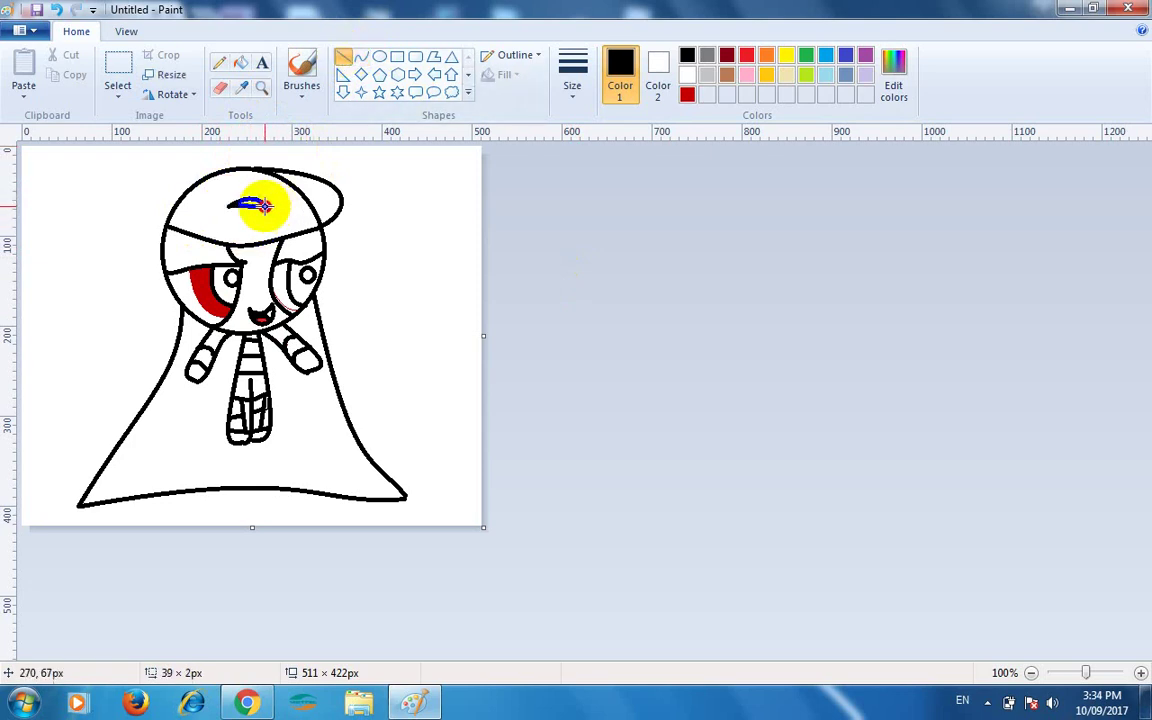
{"action": "left_click", "coordinate": [530, 288]}
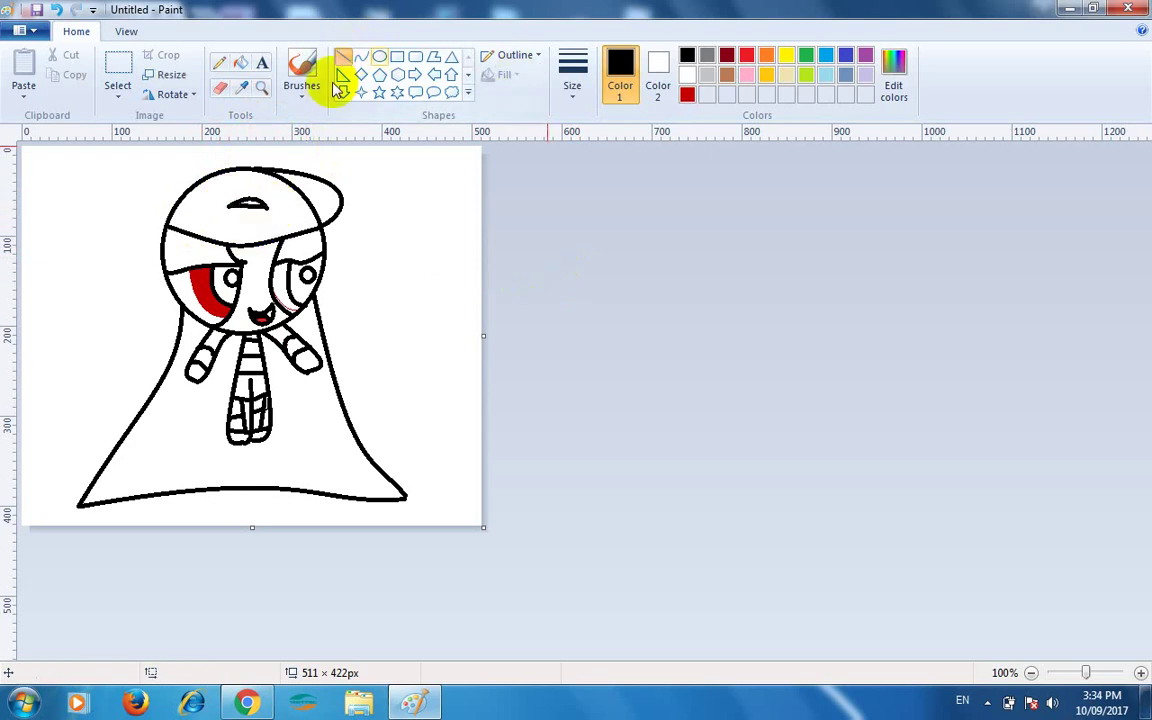
Fill the right iris and the top and middle torso stripes with the custom dark red, trying it on the right arm band too
{"action": "left_click", "coordinate": [241, 63]}
{"action": "left_click", "coordinate": [687, 94]}
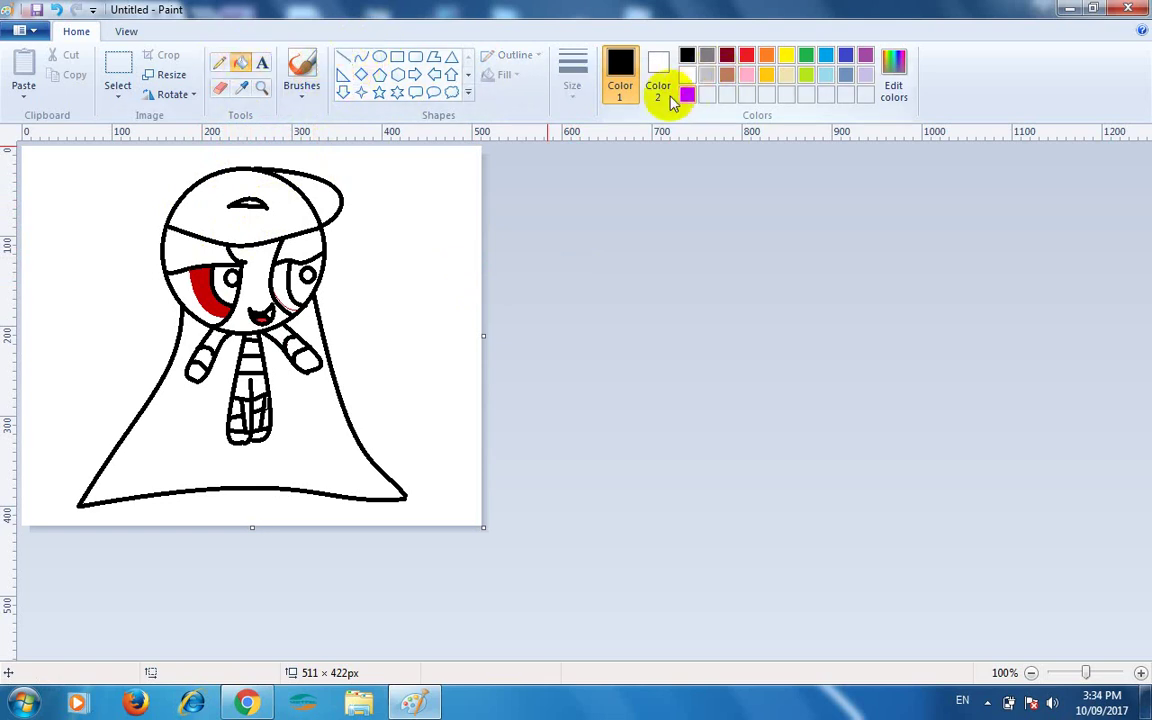
{"action": "left_click", "coordinate": [280, 292]}
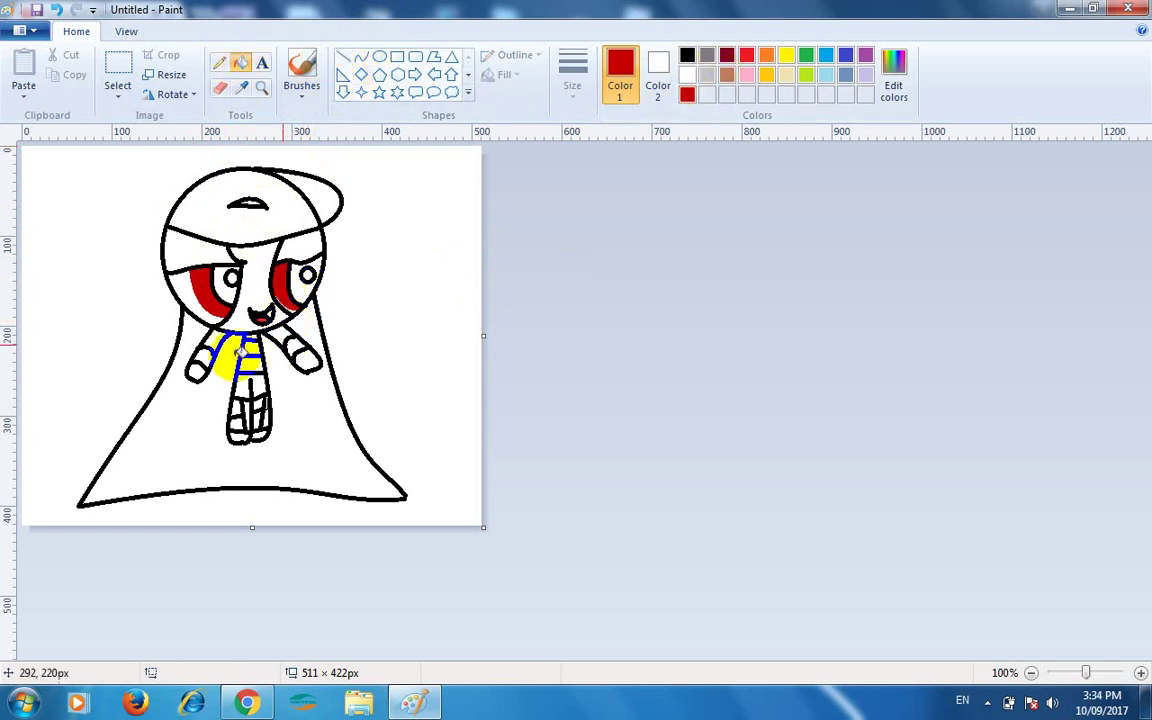
{"action": "left_click", "coordinate": [253, 337]}
{"action": "left_click", "coordinate": [250, 361]}
{"action": "left_click", "coordinate": [295, 348]}
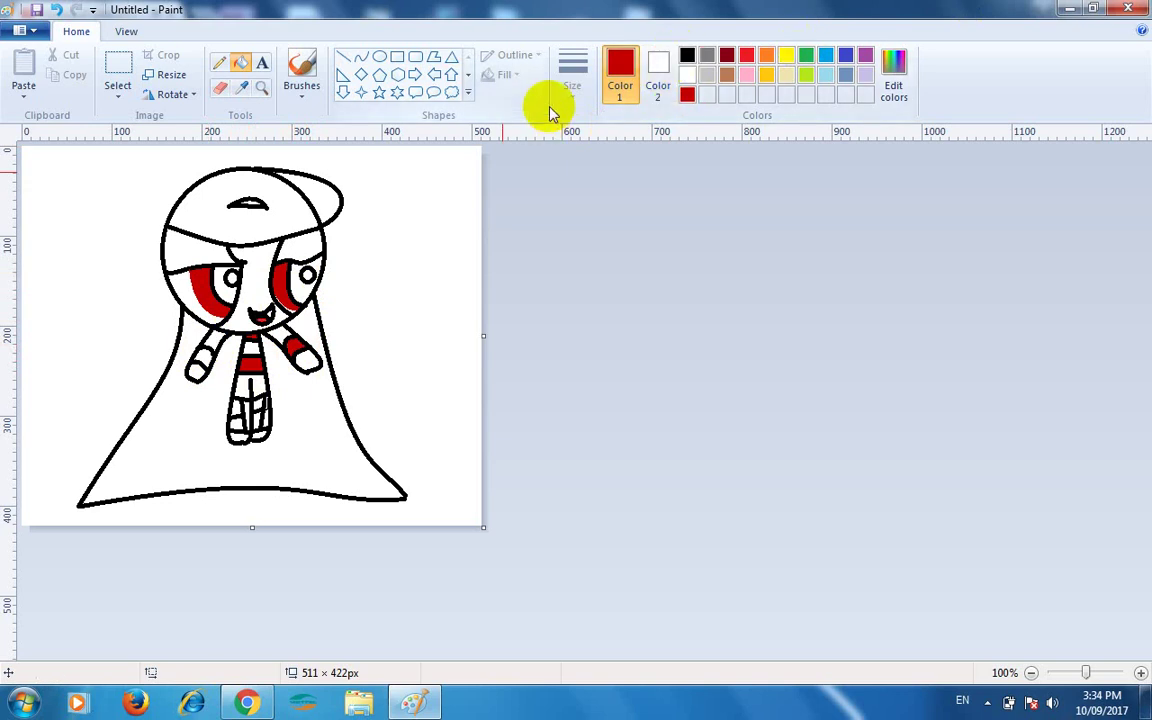
Fill the bands on both arms, the legs and the torso stripe between the red ones with black
{"action": "left_click", "coordinate": [658, 66]}
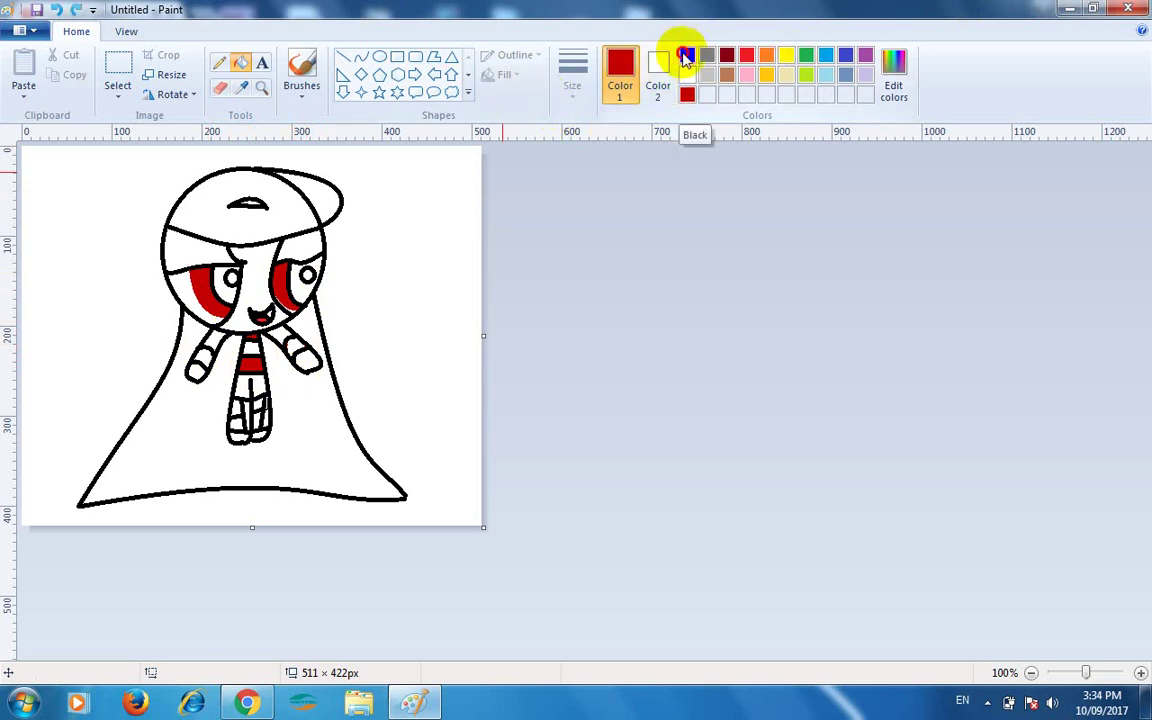
{"action": "left_click", "coordinate": [685, 57]}
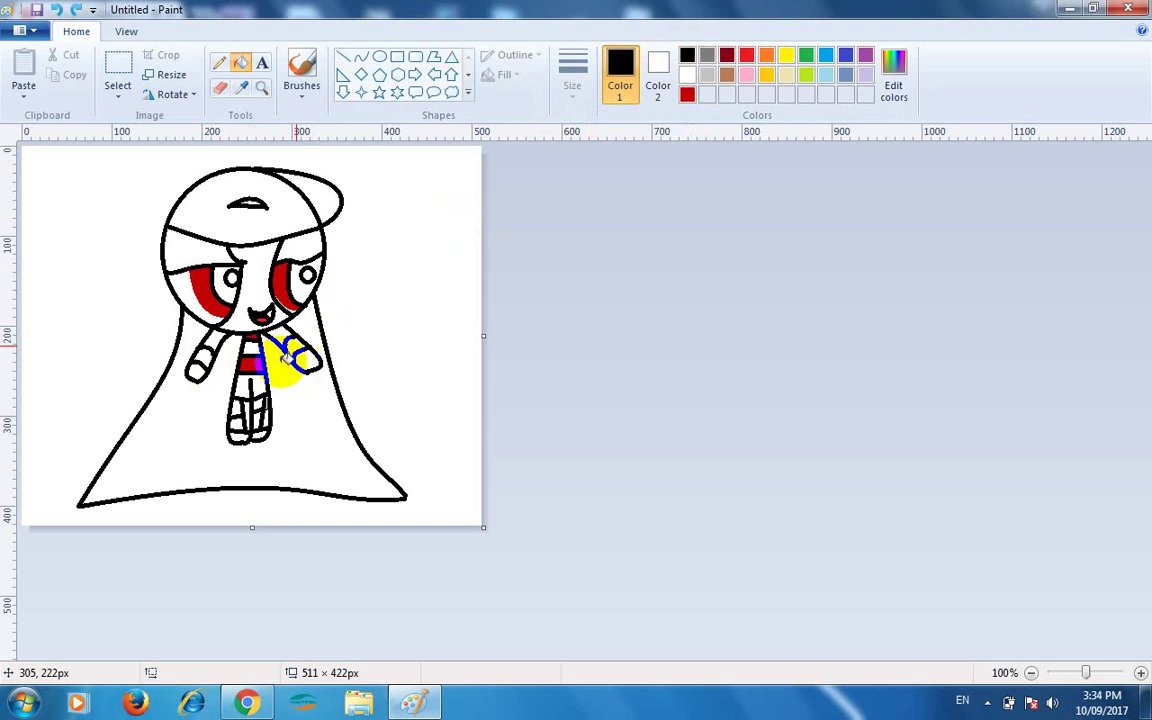
{"action": "left_click", "coordinate": [295, 347]}
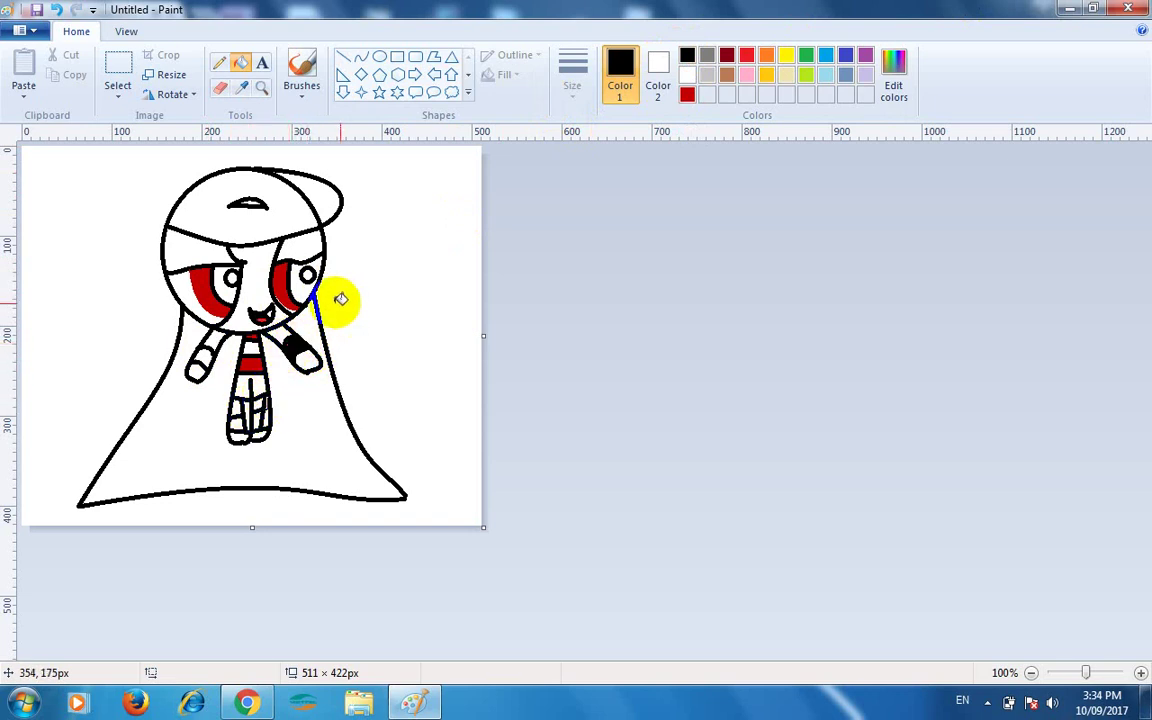
{"action": "left_click", "coordinate": [205, 357]}
{"action": "mouse_move", "coordinate": [278, 370]}
{"action": "left_mouse_down"}
{"action": "mouse_move", "coordinate": [272, 400]}
{"action": "mouse_move", "coordinate": [247, 400]}
{"action": "mouse_move", "coordinate": [269, 396]}
{"action": "mouse_move", "coordinate": [257, 407]}
{"action": "mouse_move", "coordinate": [269, 423]}
{"action": "left_mouse_up"}
{"action": "left_click", "coordinate": [252, 347]}
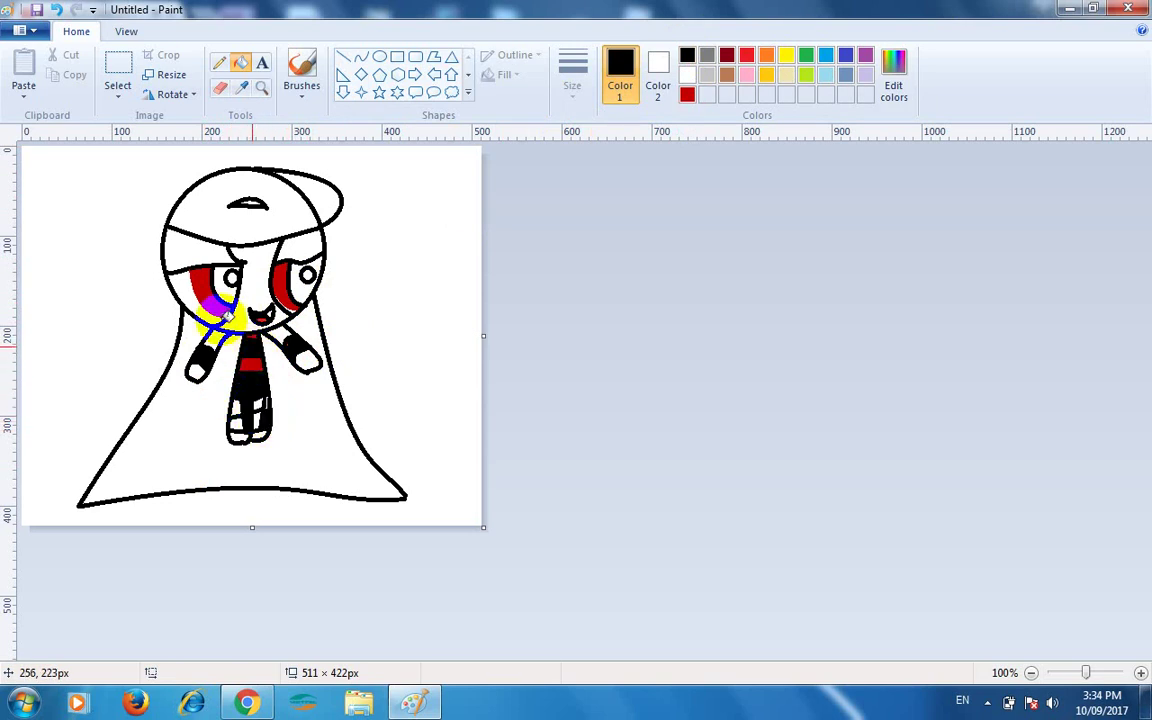
Fill the pupils of both eyes around the small round highlights with black and finish the black leg areas
{"action": "left_click", "coordinate": [226, 292]}
{"action": "left_click", "coordinate": [302, 287]}
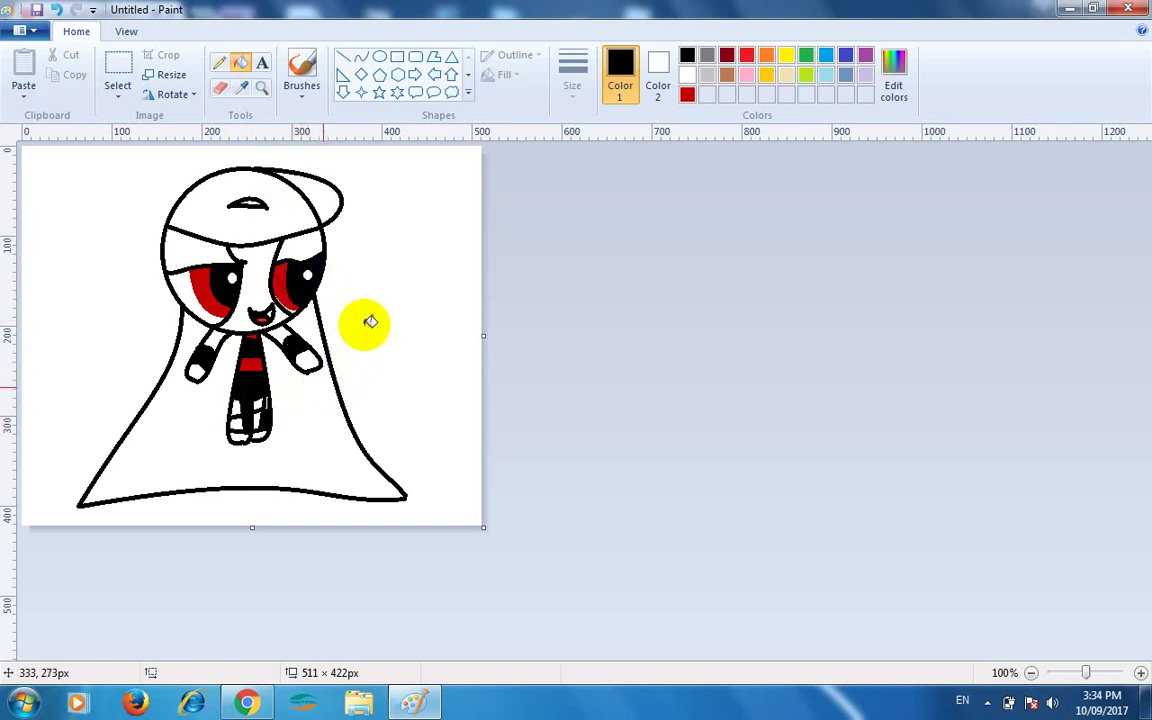
{"action": "left_click_drag", "start_coordinate": [279, 397], "coordinate": [270, 397]}
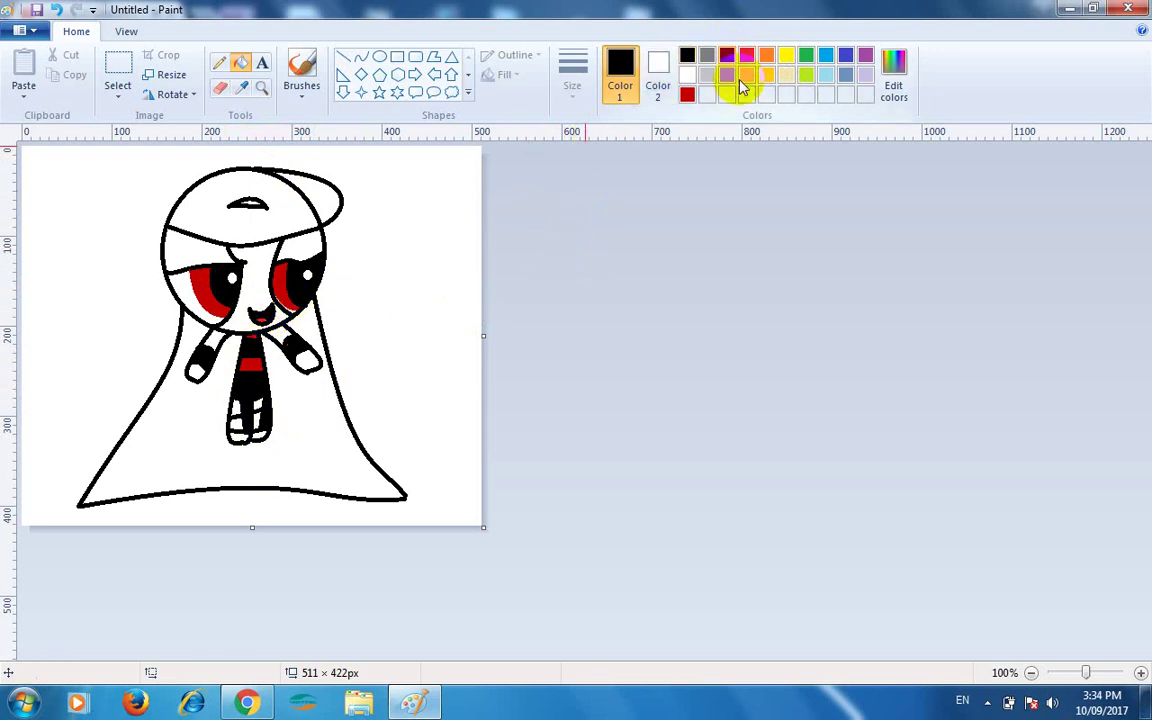
Mix a custom light pink from the first basic colour and fill the areas above both eyes with it
{"action": "left_click", "coordinate": [893, 62]}
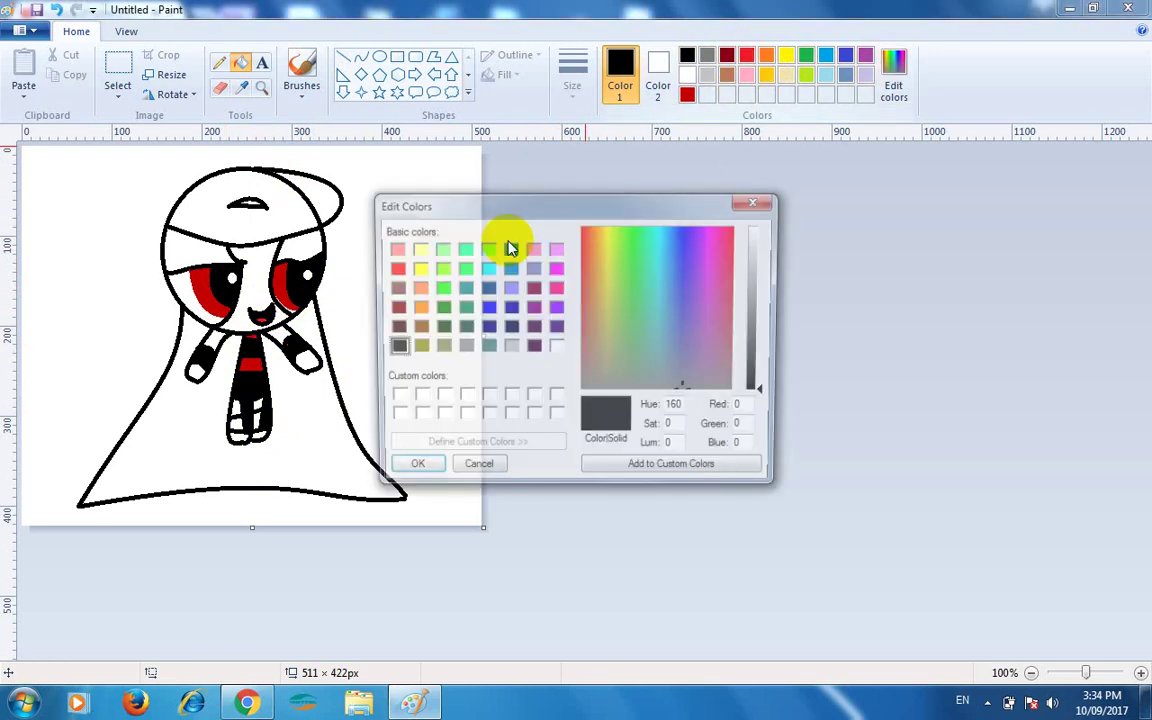
{"action": "left_click", "coordinate": [386, 250]}
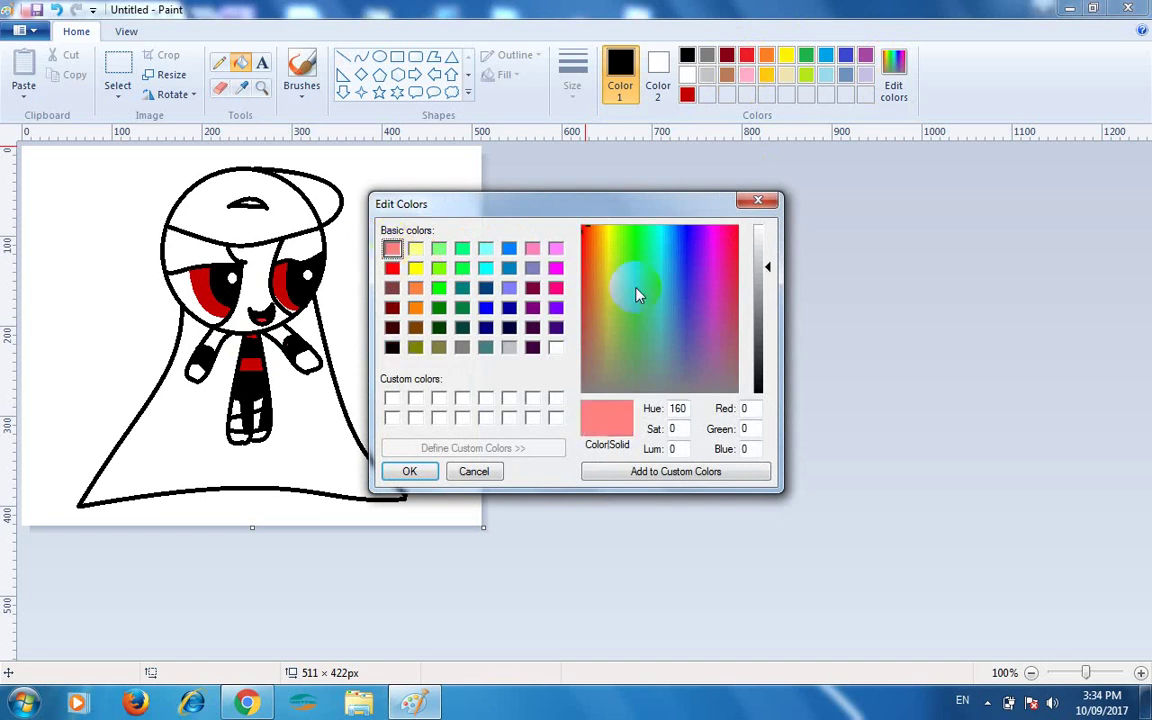
{"action": "left_click", "coordinate": [764, 248]}
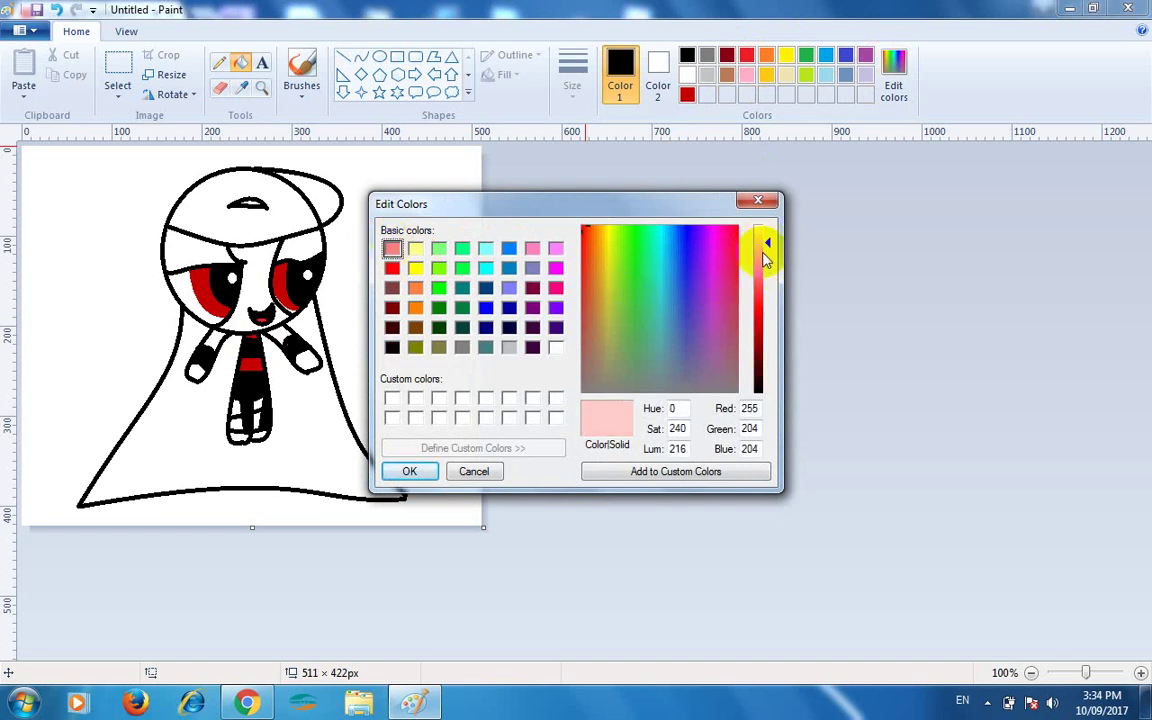
{"action": "left_click", "coordinate": [415, 474]}
{"action": "left_click", "coordinate": [215, 258]}
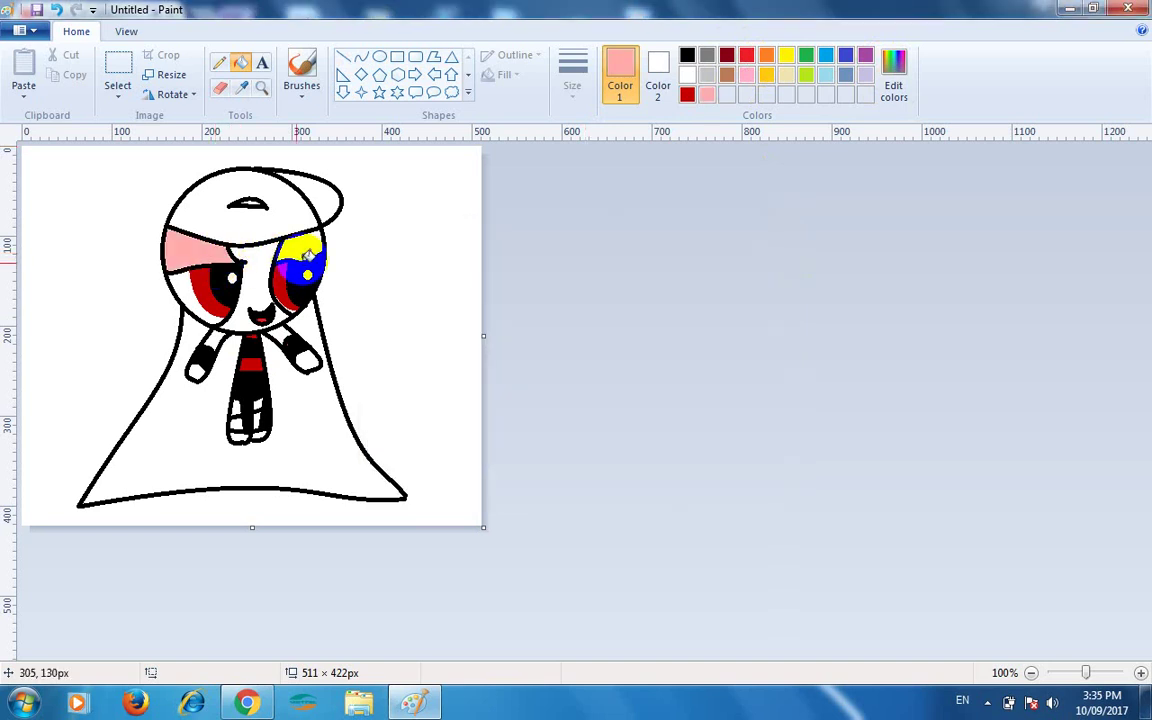
{"action": "left_click", "coordinate": [306, 254]}
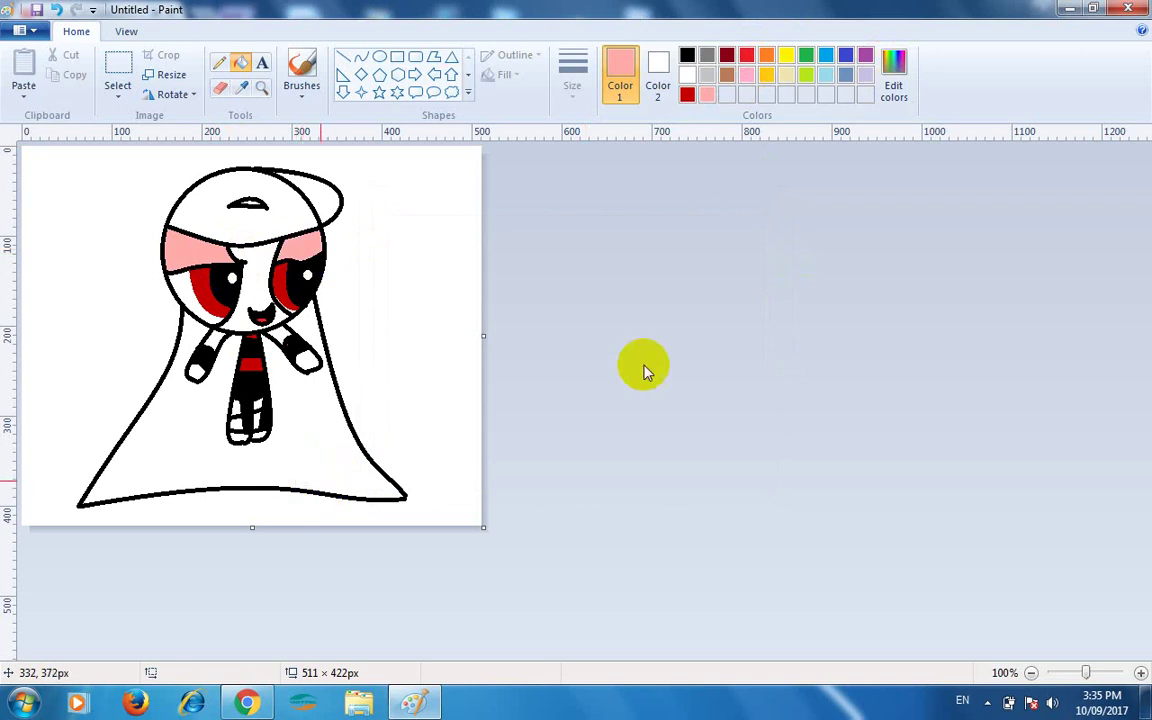
Mix a custom pale yellow with red 255, green 252 and blue 193, and fill the face, both arms and both hands with it
{"action": "left_click", "coordinate": [786, 55]}
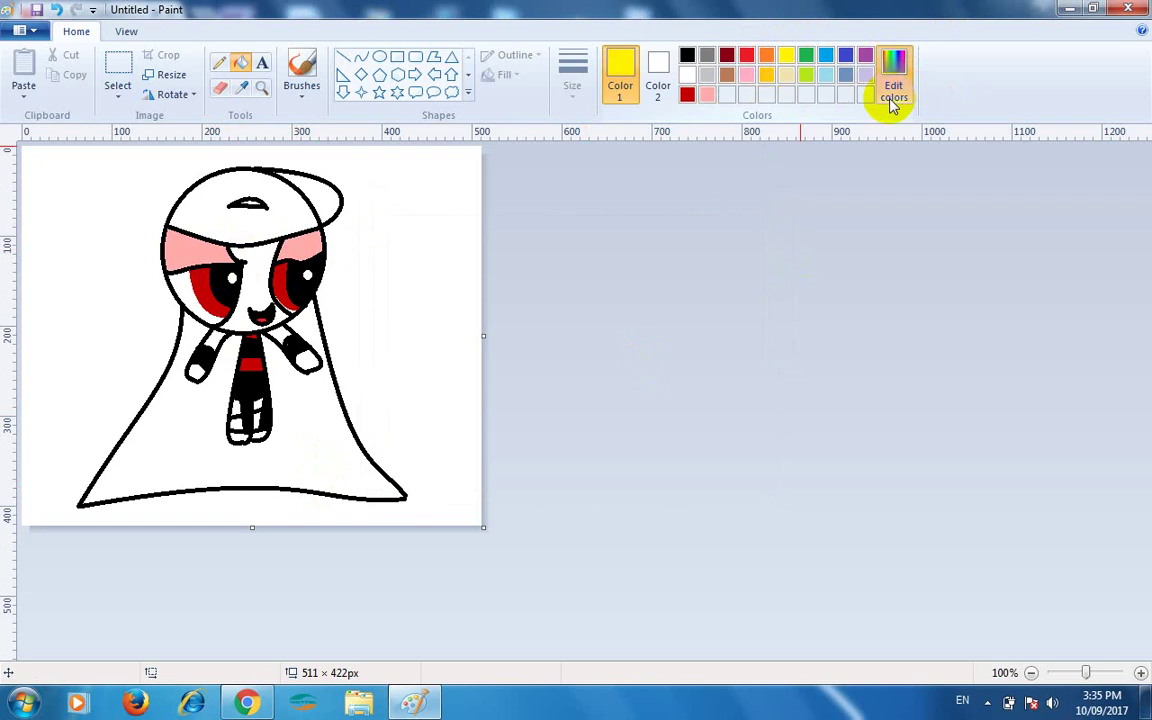
{"action": "left_click", "coordinate": [893, 92]}
{"action": "left_click_drag", "start_coordinate": [765, 250], "coordinate": [764, 247]}
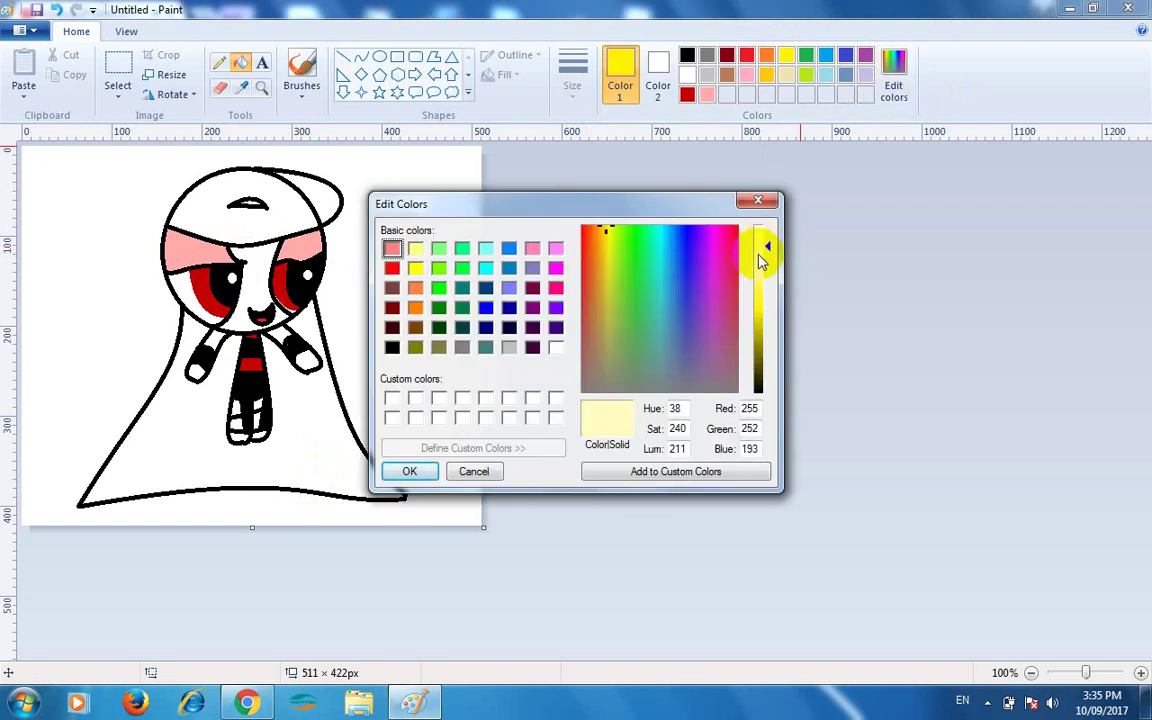
{"action": "left_click", "coordinate": [410, 472]}
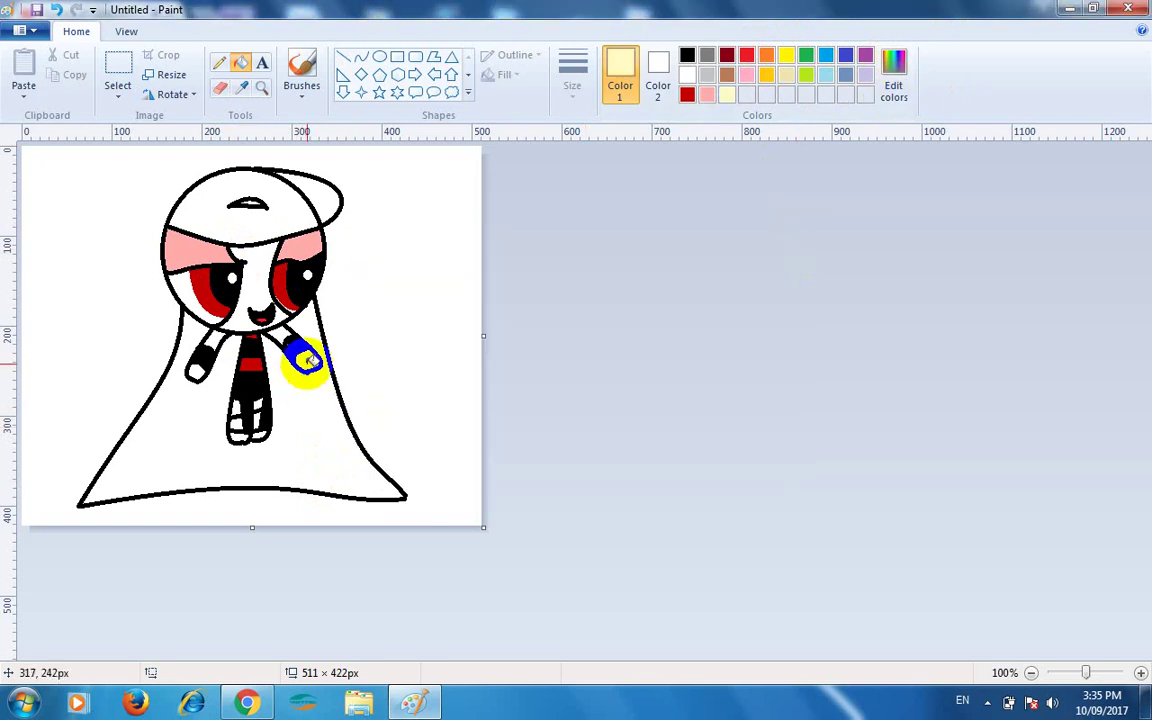
{"action": "left_click", "coordinate": [308, 363]}
{"action": "left_click", "coordinate": [280, 333]}
{"action": "left_click", "coordinate": [254, 286]}
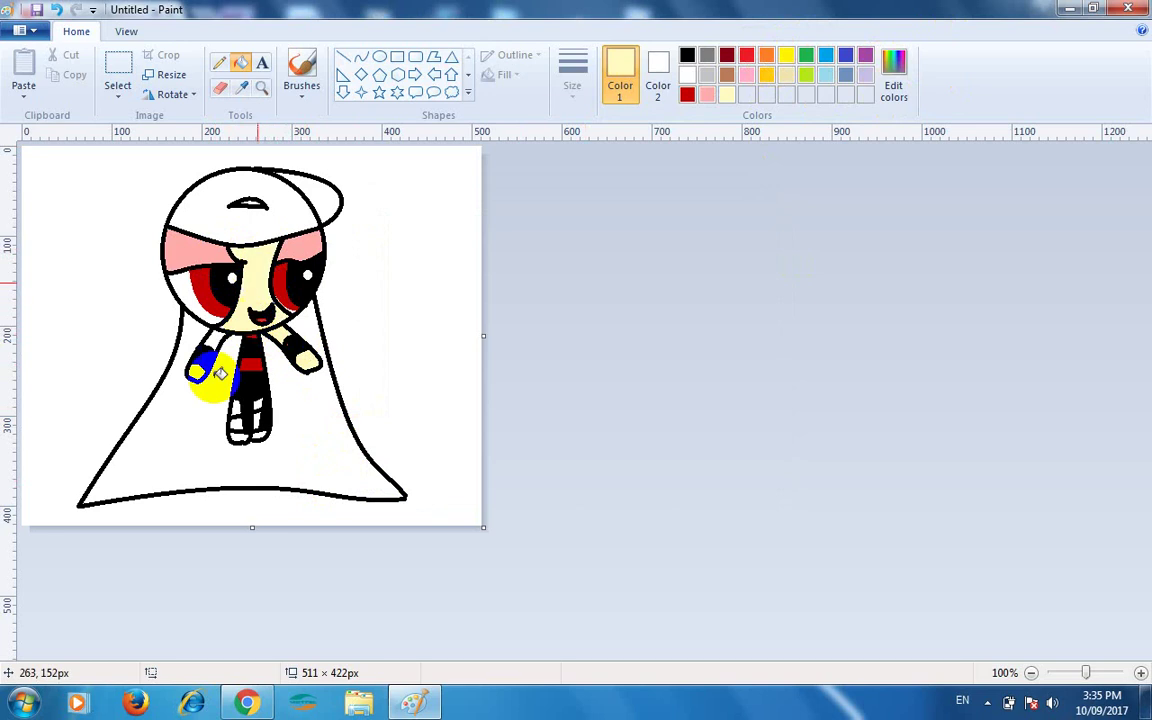
{"action": "left_click", "coordinate": [215, 334]}
{"action": "left_click", "coordinate": [197, 373]}
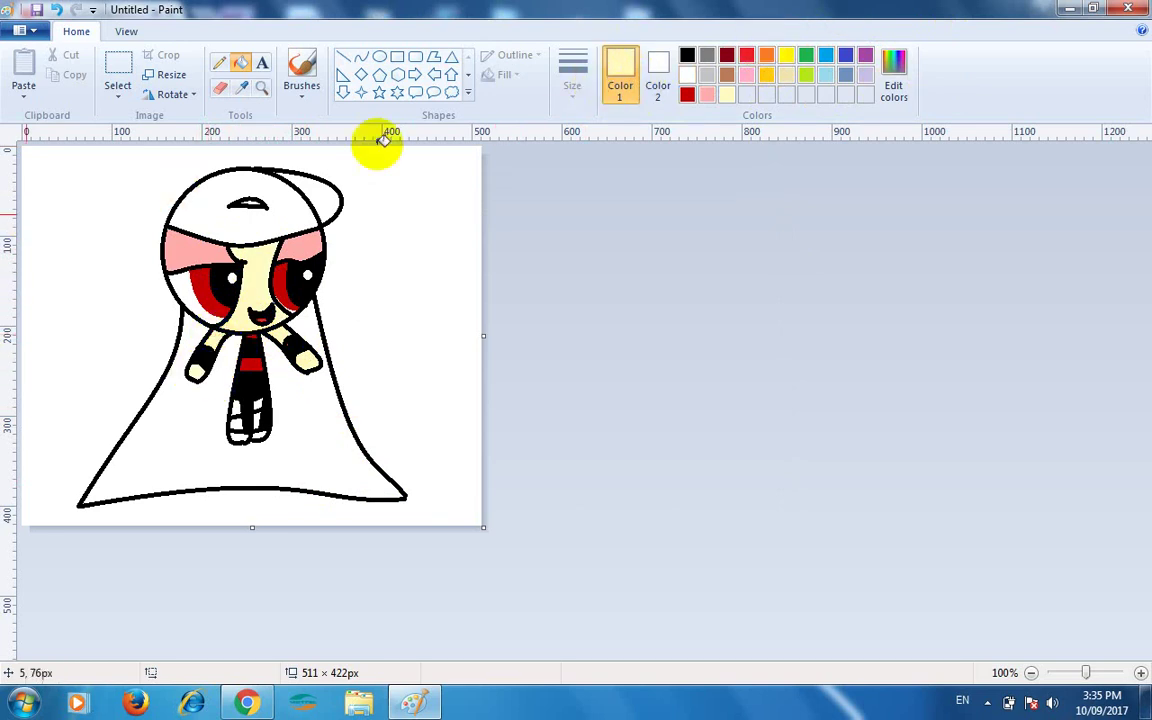
Fill the large cape shape behind the body and the small opening on the front of the cap with orange
{"action": "left_click", "coordinate": [766, 56]}
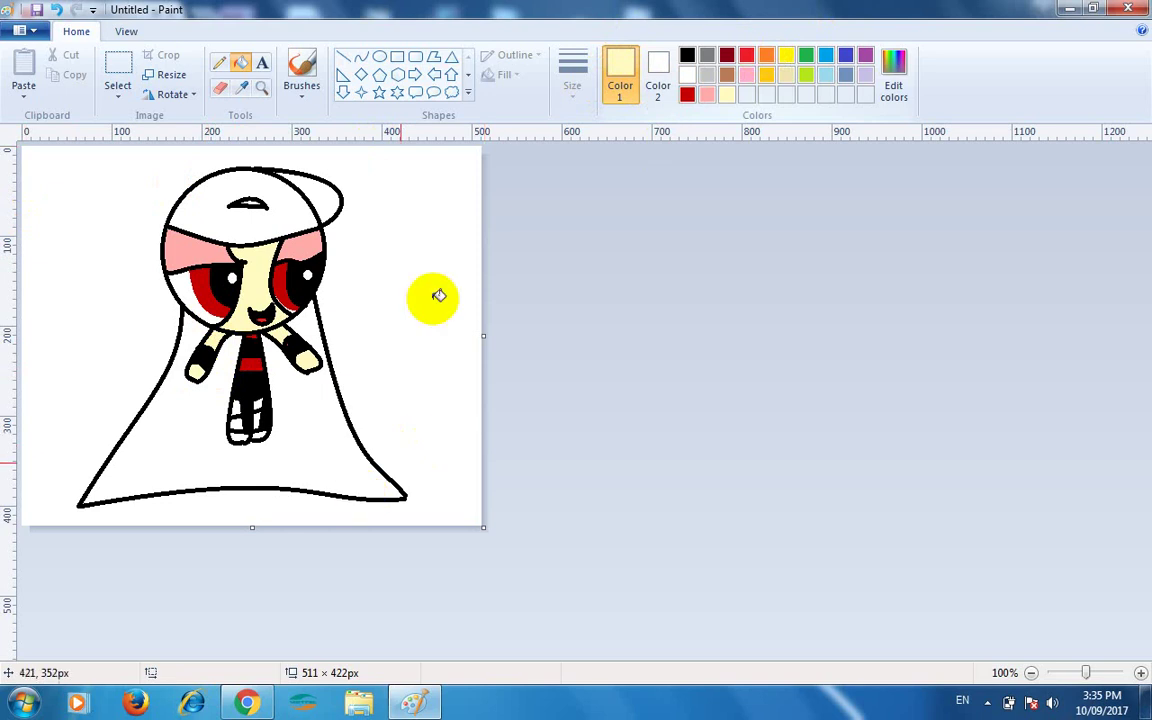
{"action": "left_click", "coordinate": [297, 418]}
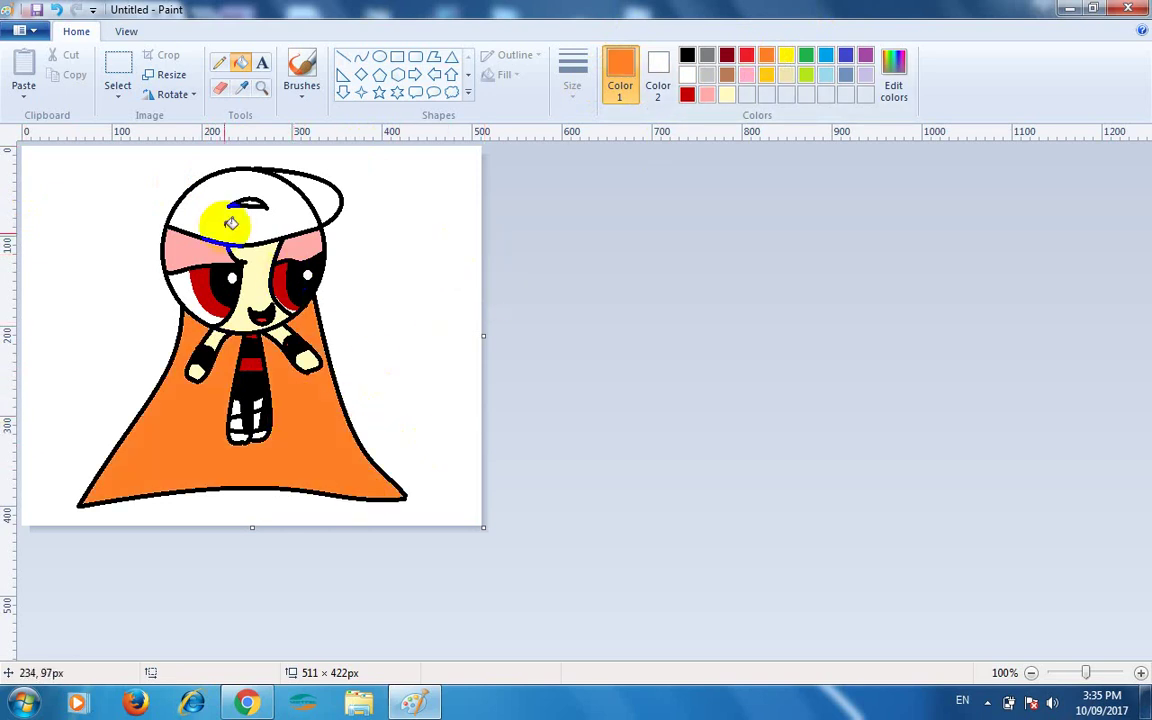
{"action": "left_click", "coordinate": [251, 202]}
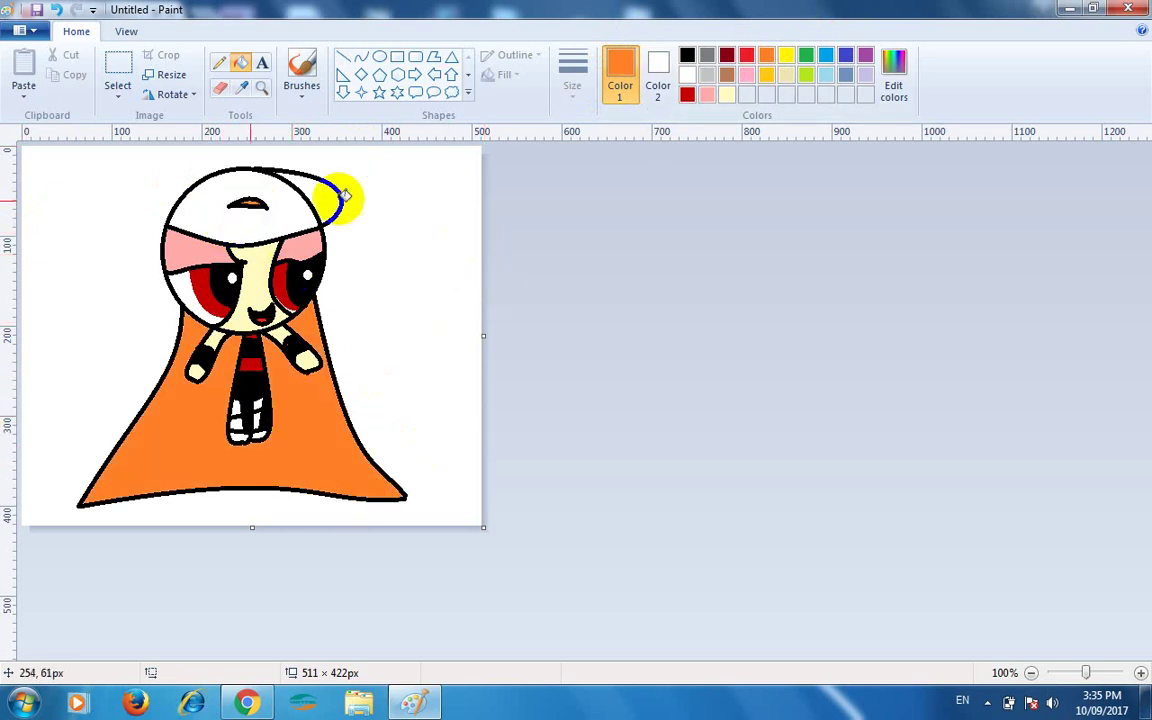
Fill the cap's crown and brim with the standard dark red, and the background around the character with red
{"action": "left_click", "coordinate": [727, 56]}
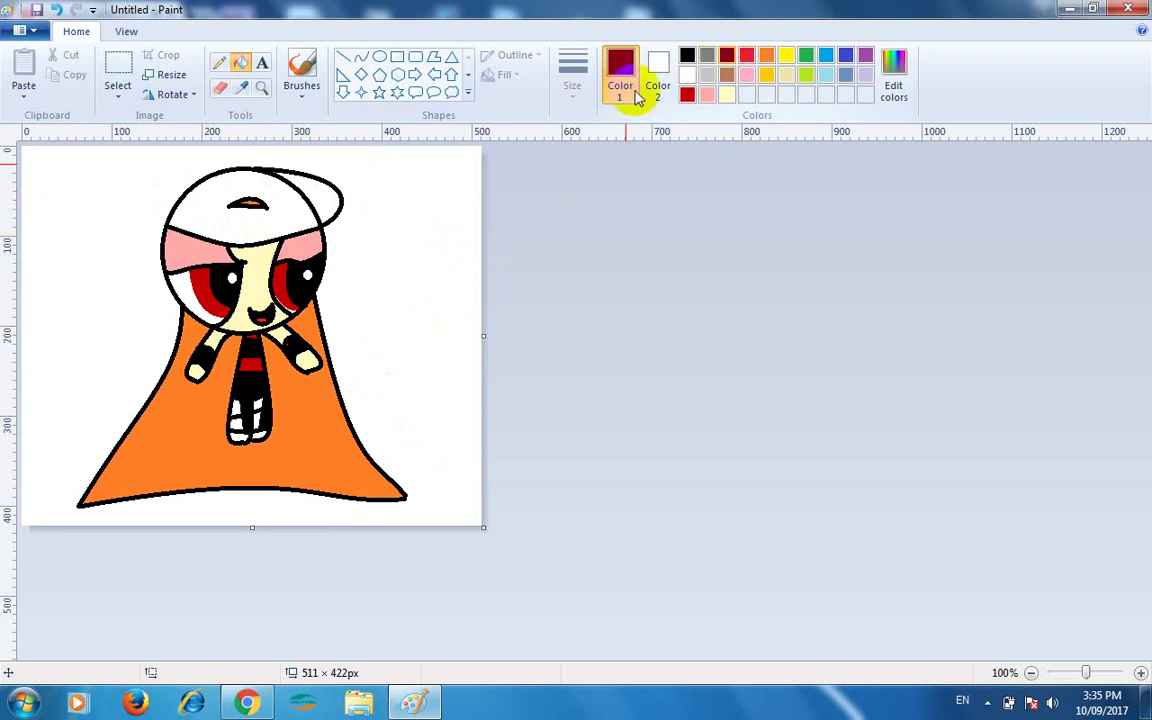
{"action": "left_click", "coordinate": [286, 210]}
{"action": "left_click", "coordinate": [322, 201]}
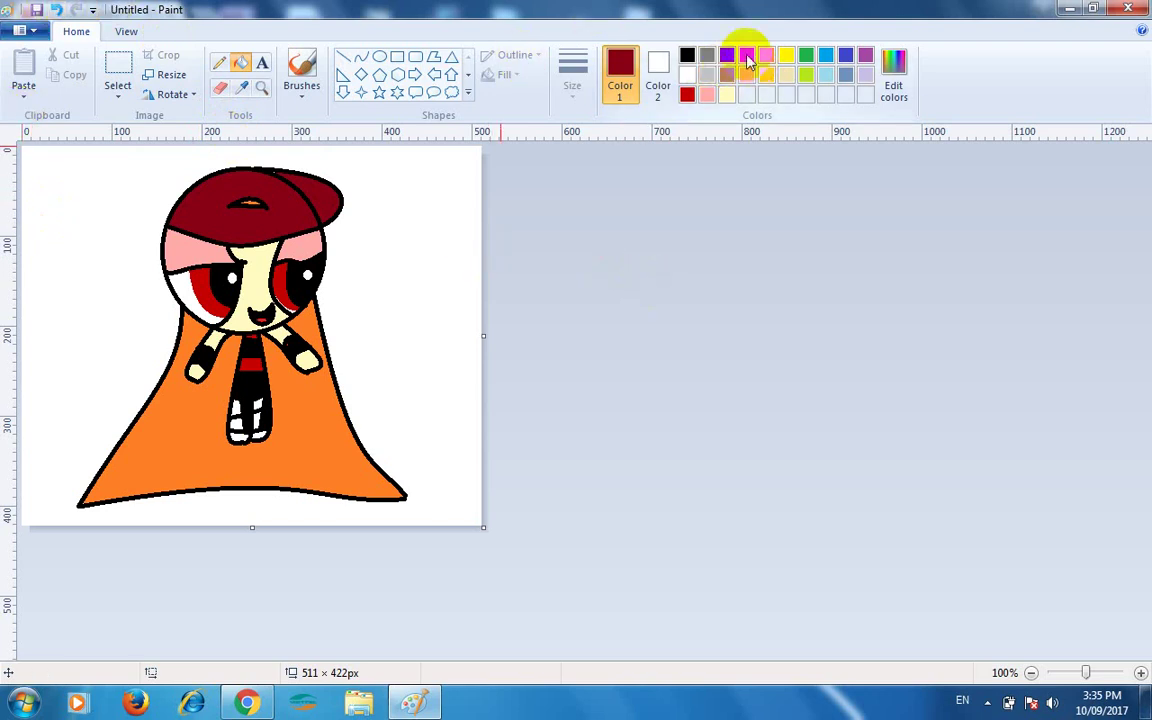
{"action": "left_click", "coordinate": [747, 55]}
{"action": "left_click", "coordinate": [430, 217]}
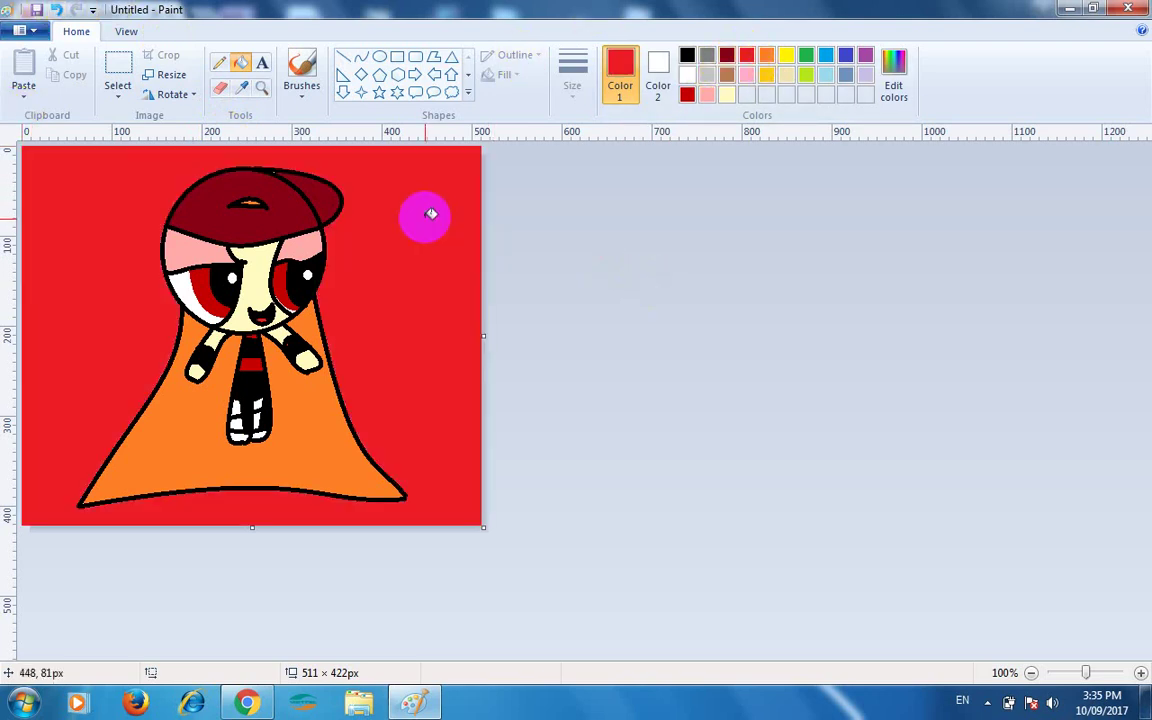
Add the text "brick" in the custom dark red on the background beside the cap's brim
{"action": "left_click", "coordinate": [262, 66]}
{"action": "left_click_drag", "start_coordinate": [368, 186], "coordinate": [452, 380]}
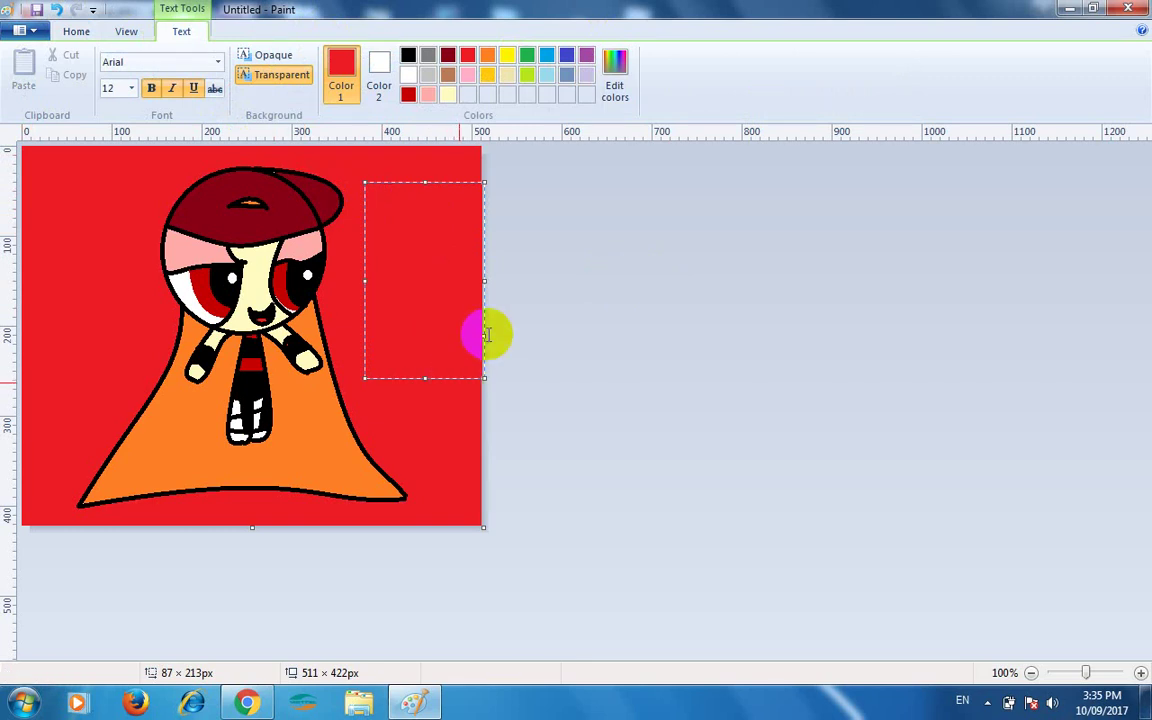
{"action": "left_click", "coordinate": [408, 94]}
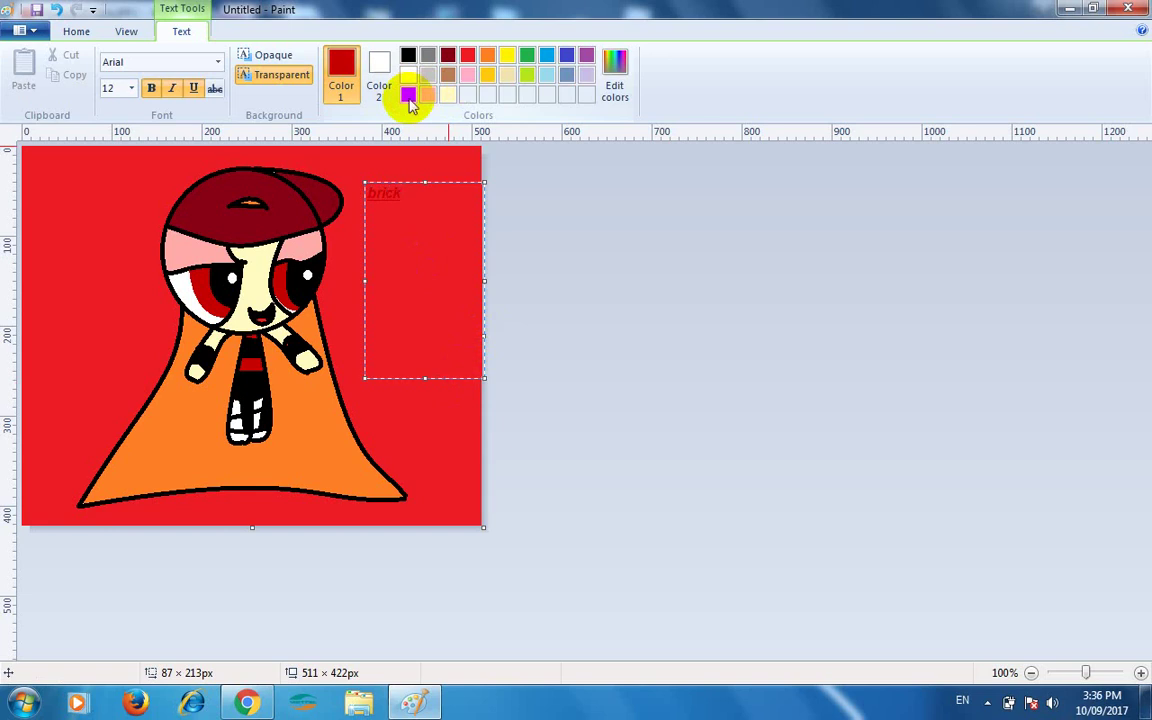
{"action": "left_click", "coordinate": [38, 220]}
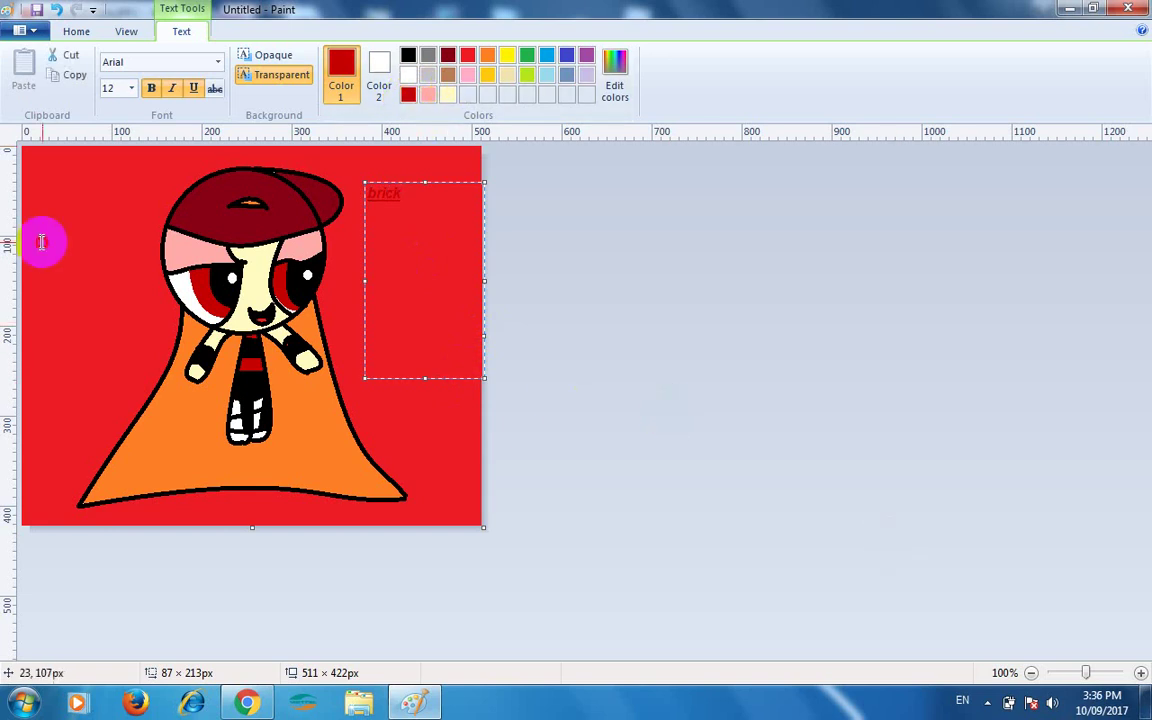
Save the drawing as a PNG file named brick
{"action": "left_click", "coordinate": [35, 11]}
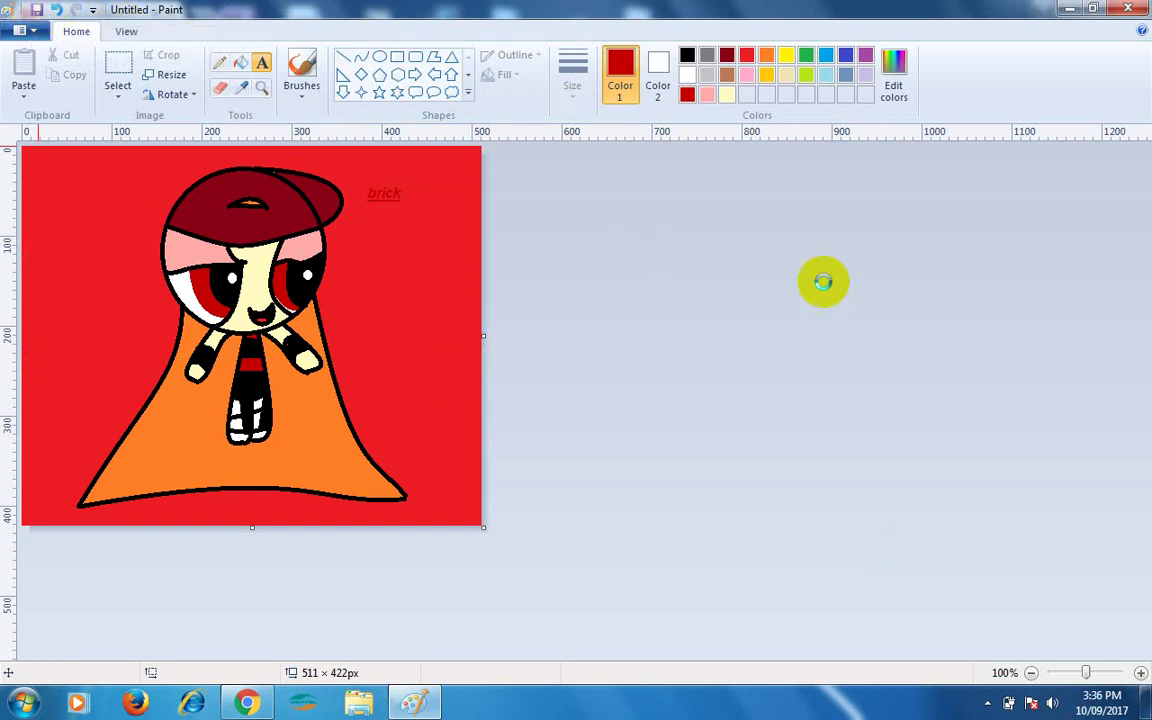
{"action": "key", "text": "BackSpace"}
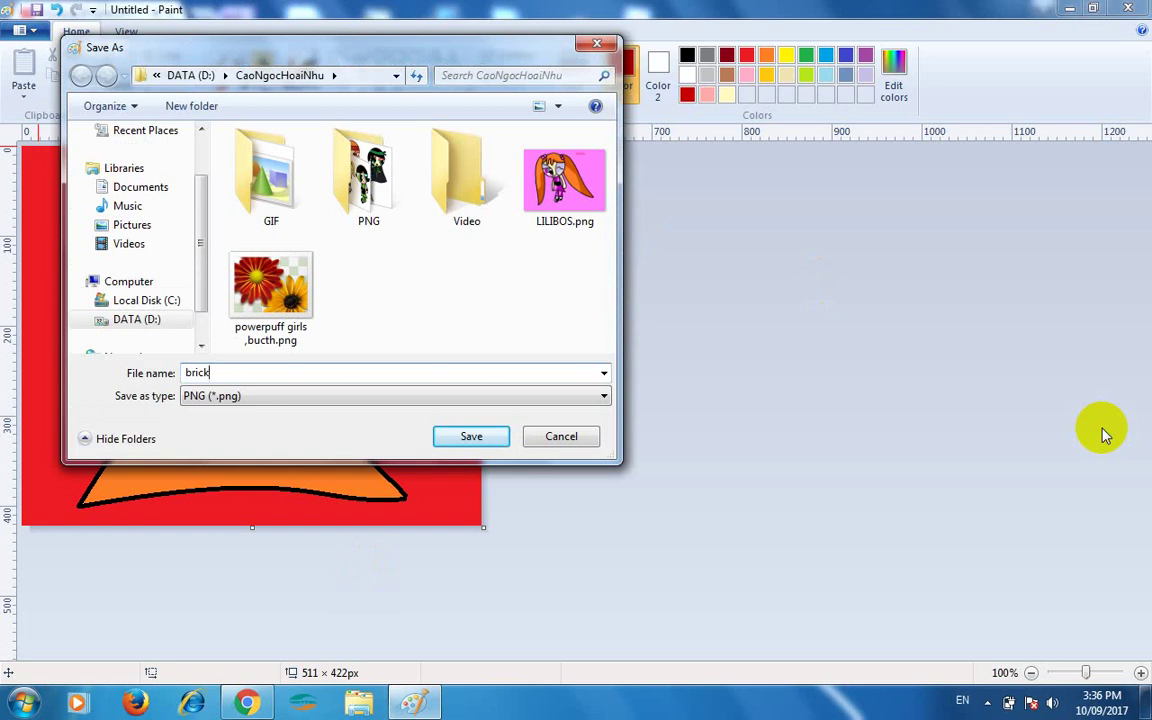
{"action": "key", "text": "Return"}
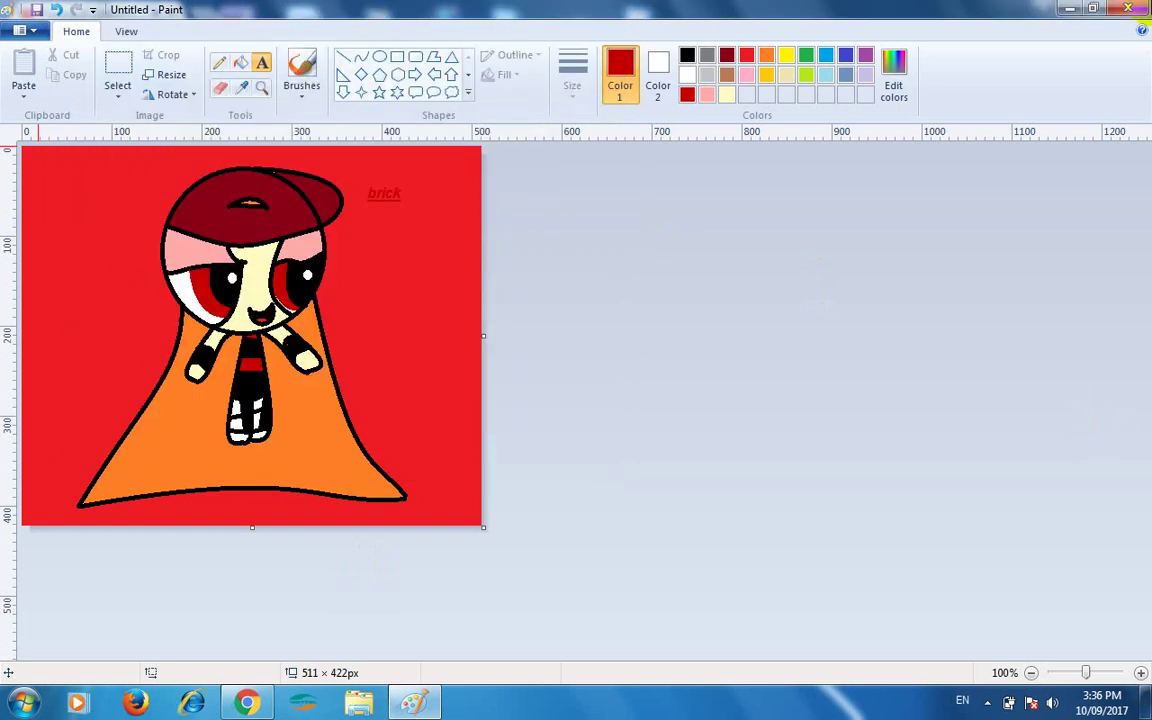